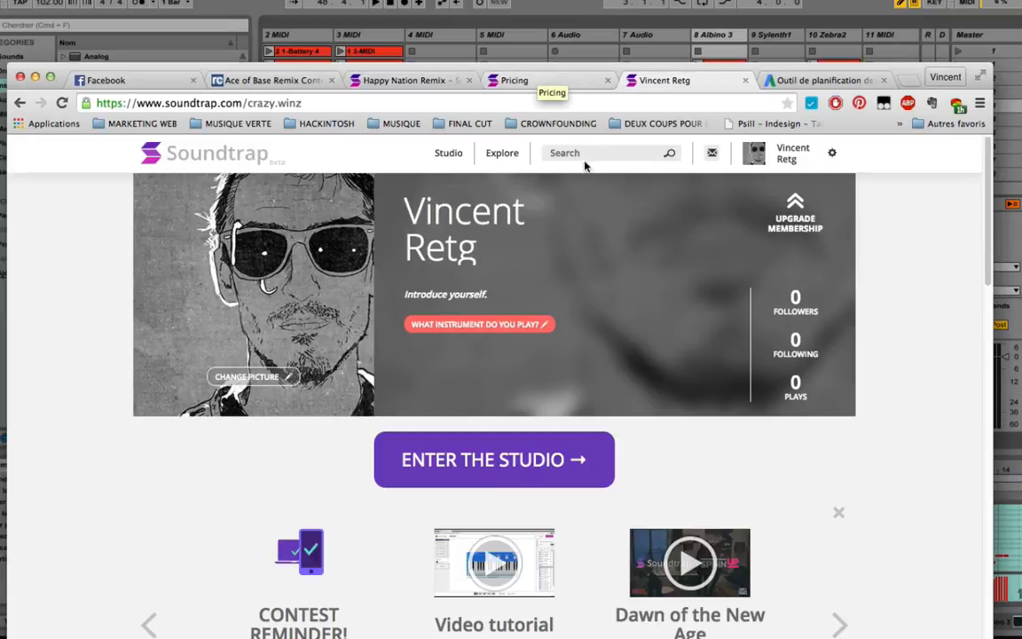
Switch from the profile page to the open Happy Nation Remix studio project and move the browser window upward.
scroll(488, 169, down, 5)
scroll(457, 237, up, 5)
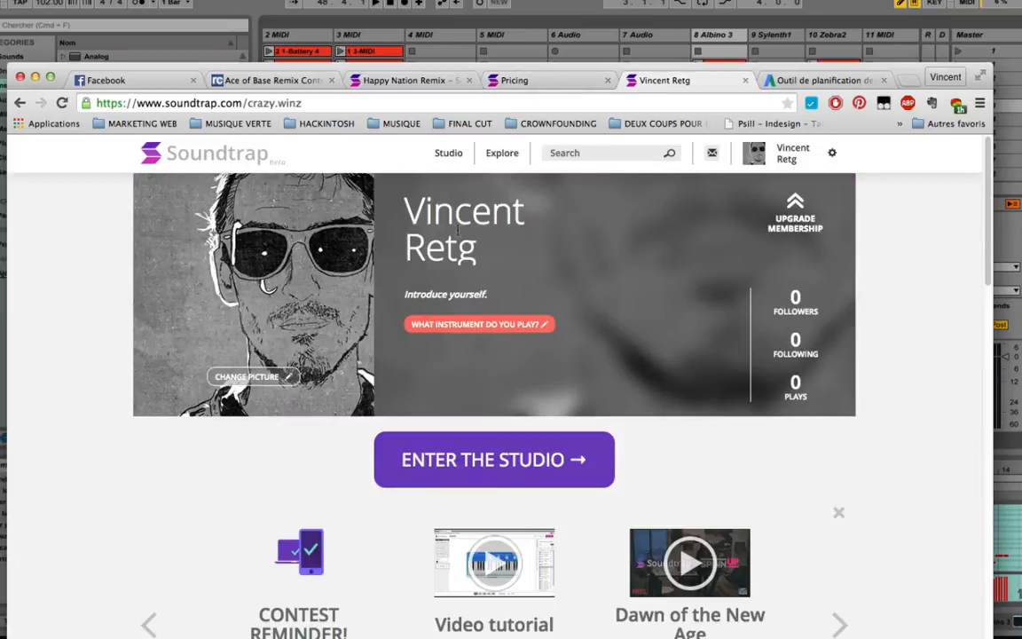
scroll(435, 238, down, 4)
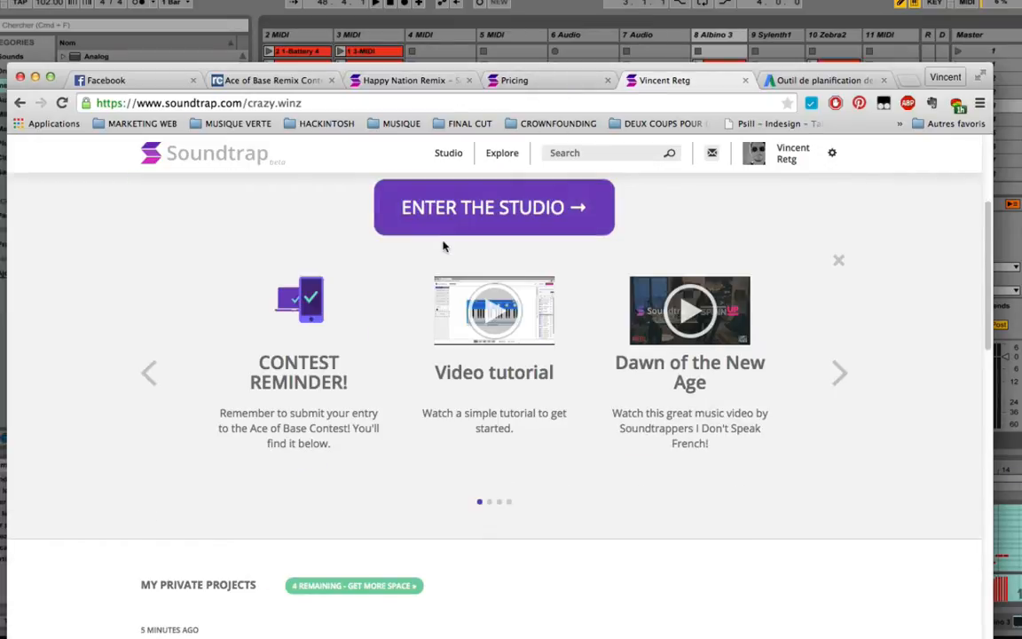
click(411, 81)
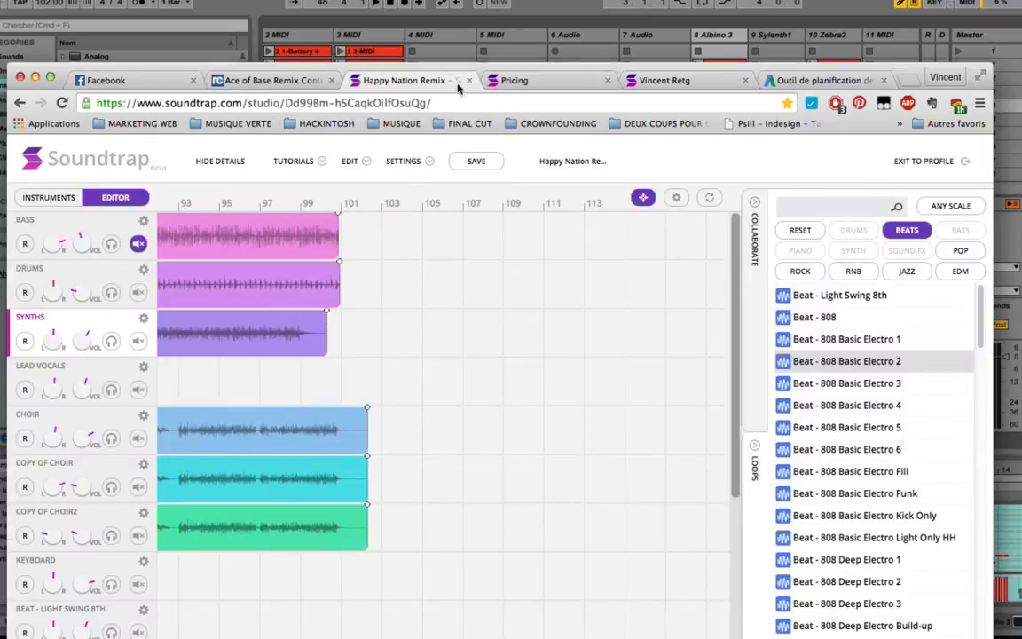
drag(469, 63, 471, 0)
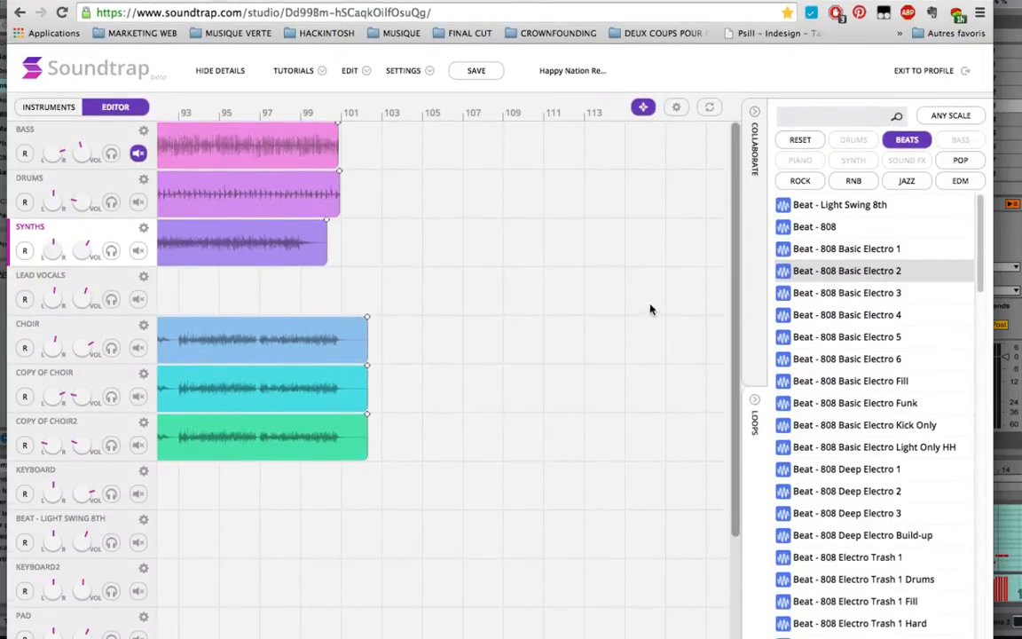
Stop playback to return to the song's start and collapse the loops library to widen the timeline.
scroll(663, 483, down, 3)
scroll(660, 475, up, 3)
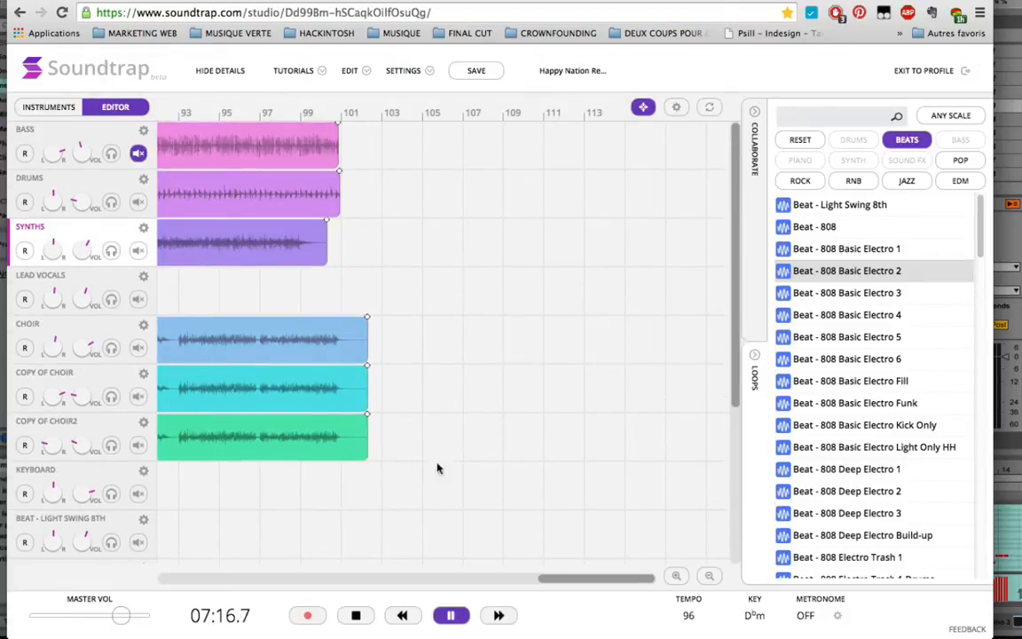
click(354, 615)
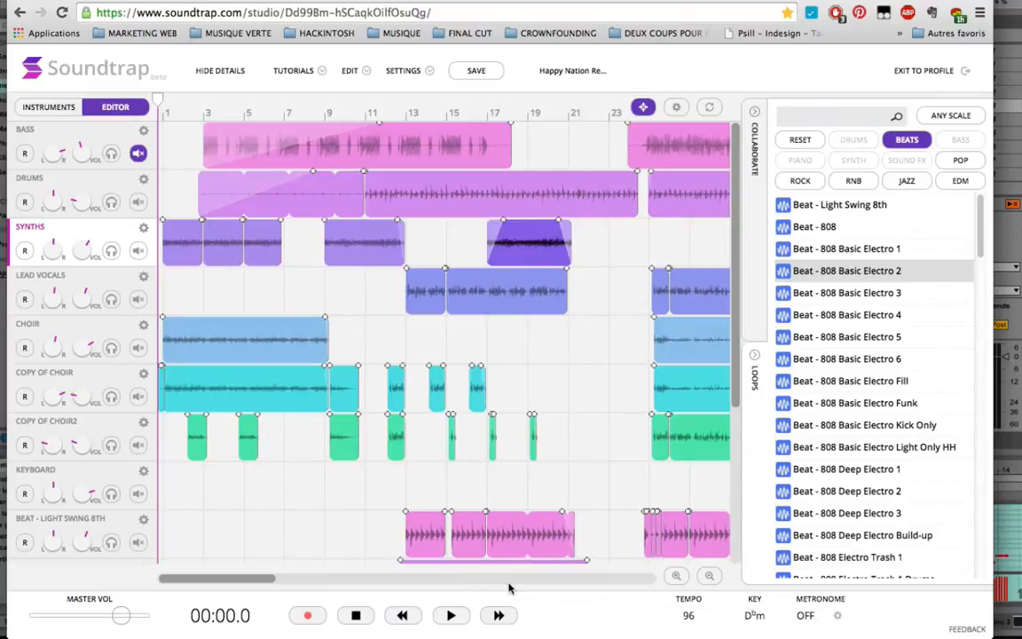
scroll(457, 515, down, 3)
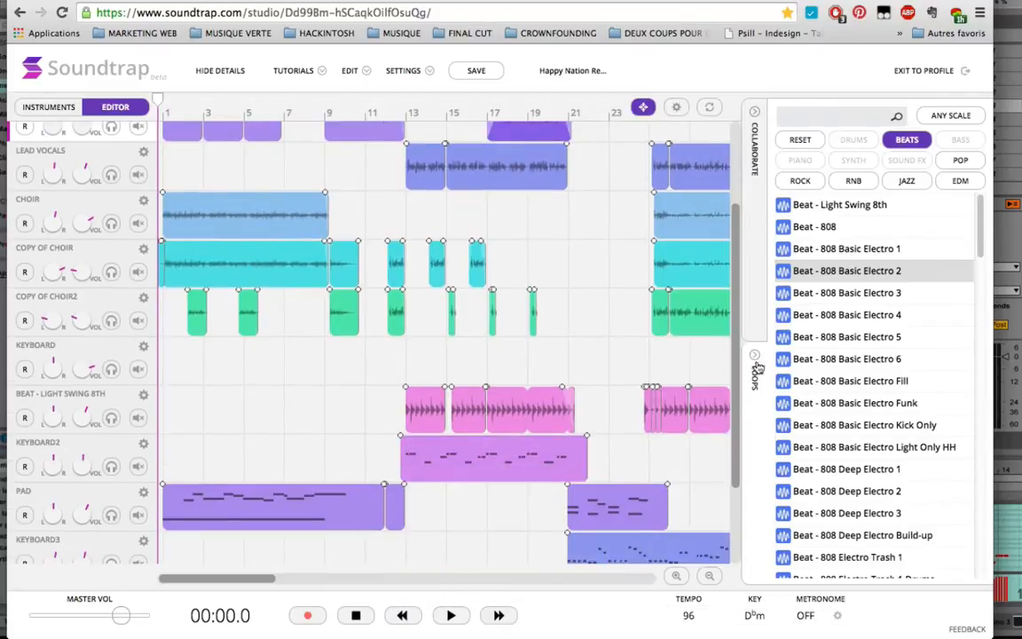
click(756, 368)
scroll(741, 355, up, 3)
scroll(621, 350, down, 2)
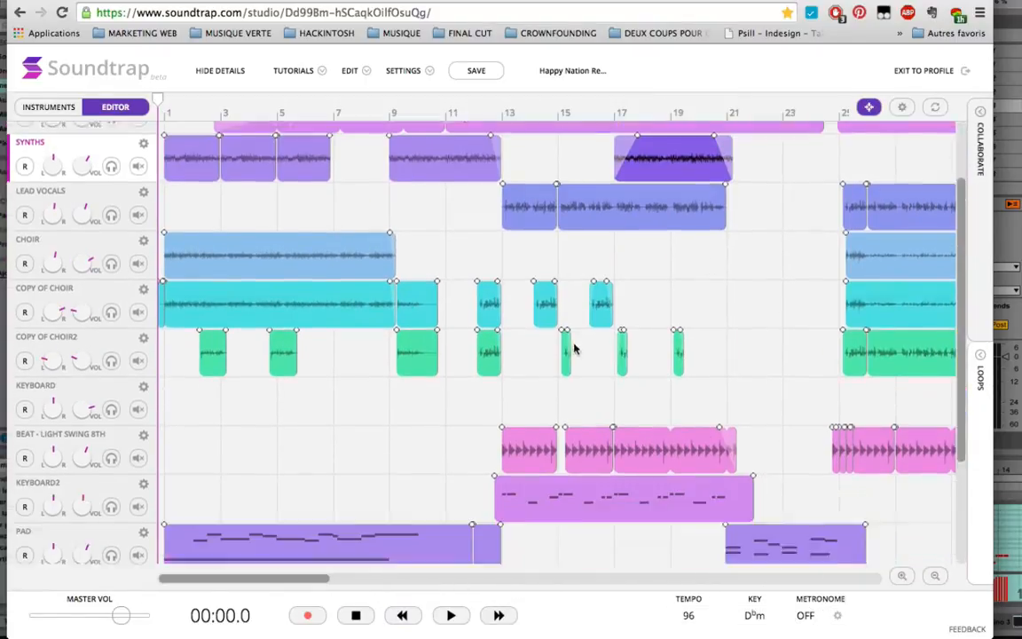
scroll(573, 348, down, 3)
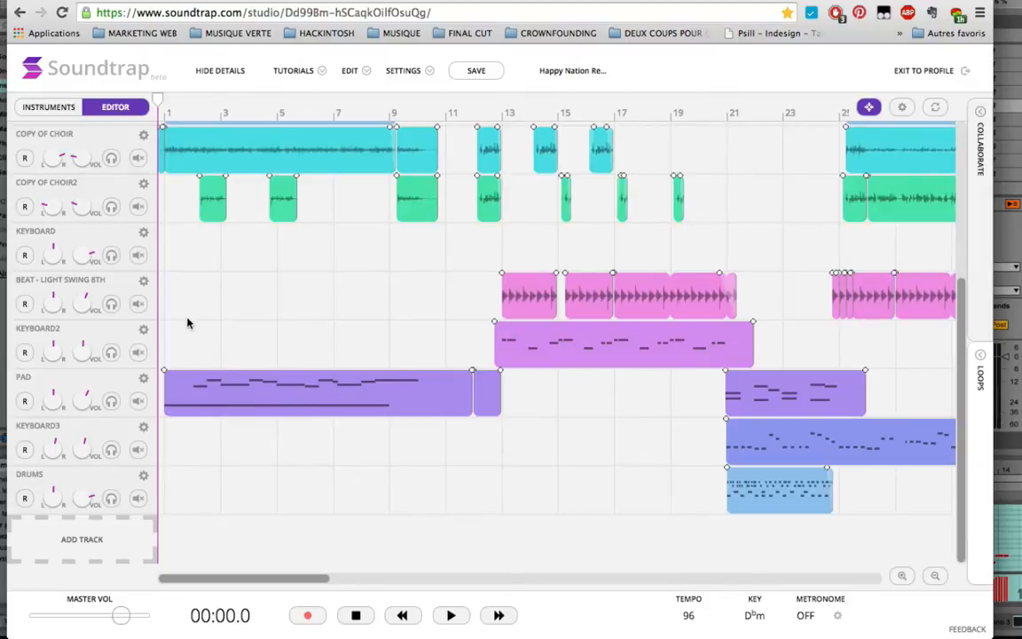
Play the project from bar 1 and lower the master volume to about half.
click(177, 107)
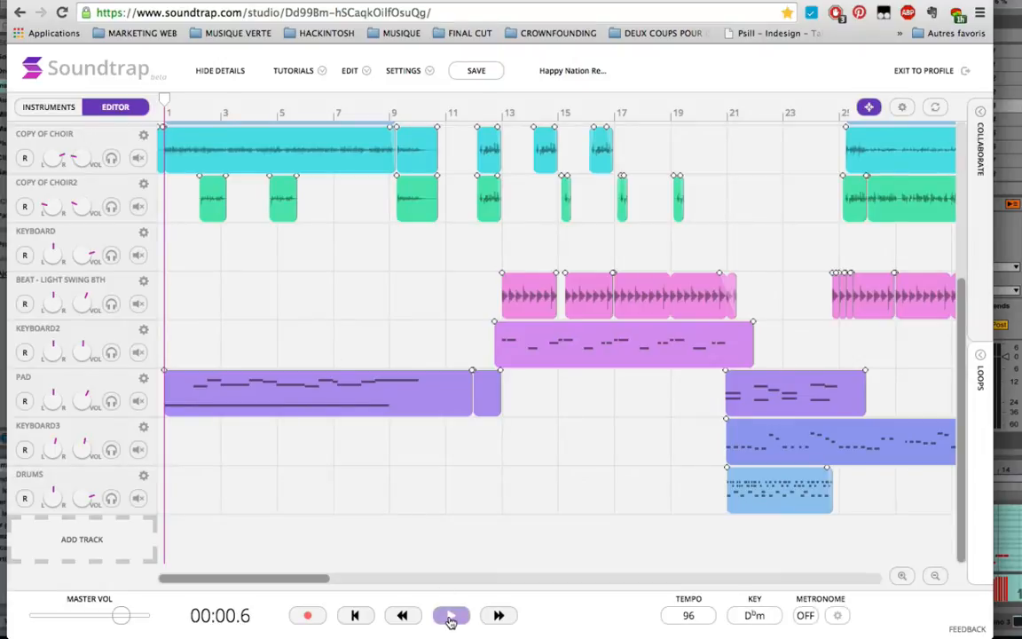
click(451, 616)
scroll(386, 533, up, 1)
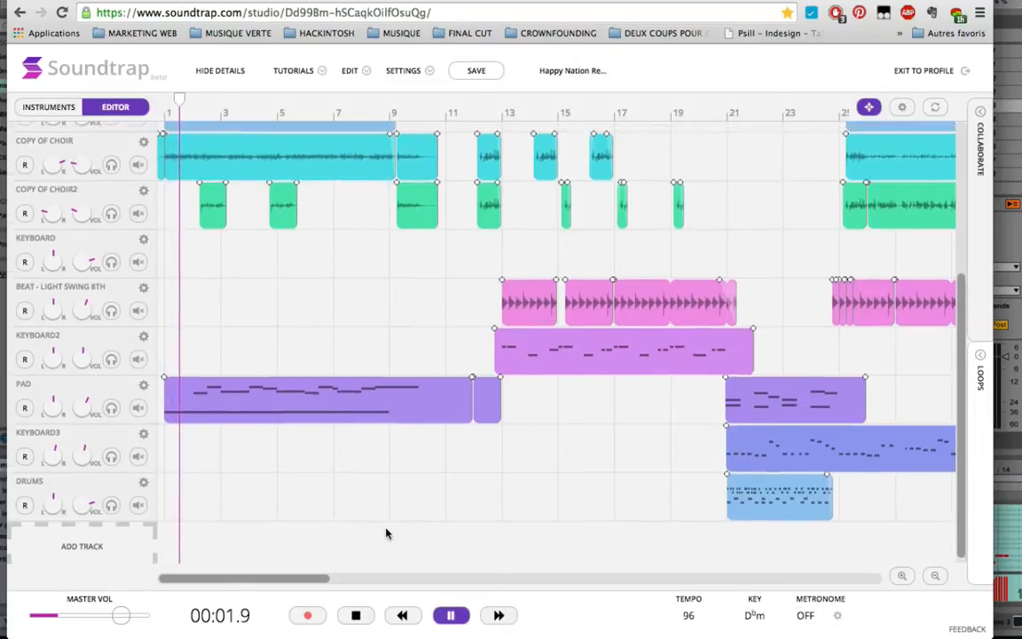
scroll(347, 520, up, 3)
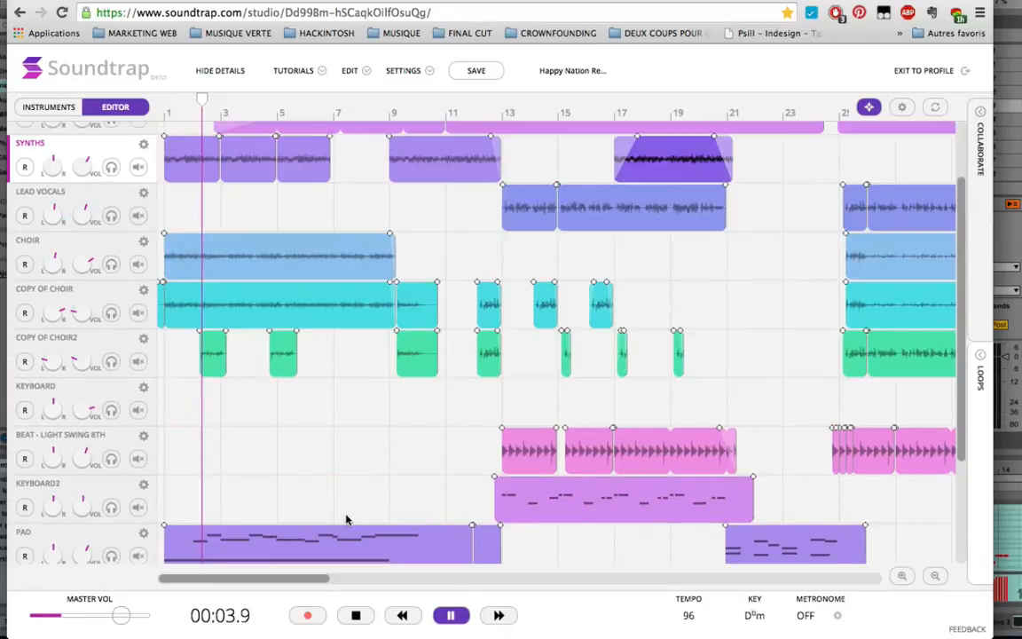
scroll(346, 520, up, 2)
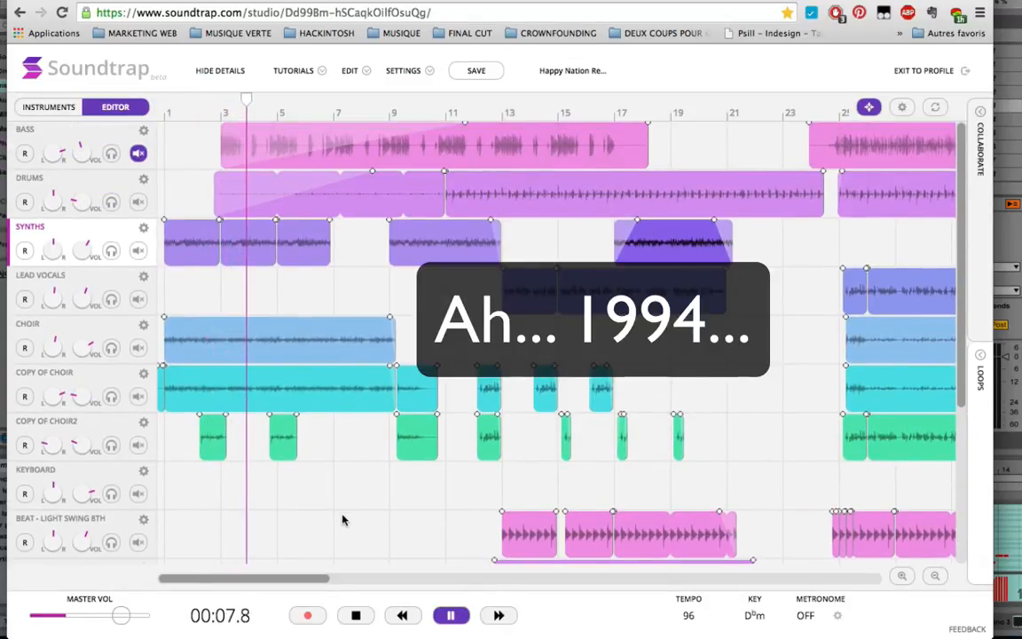
scroll(344, 520, down, 5)
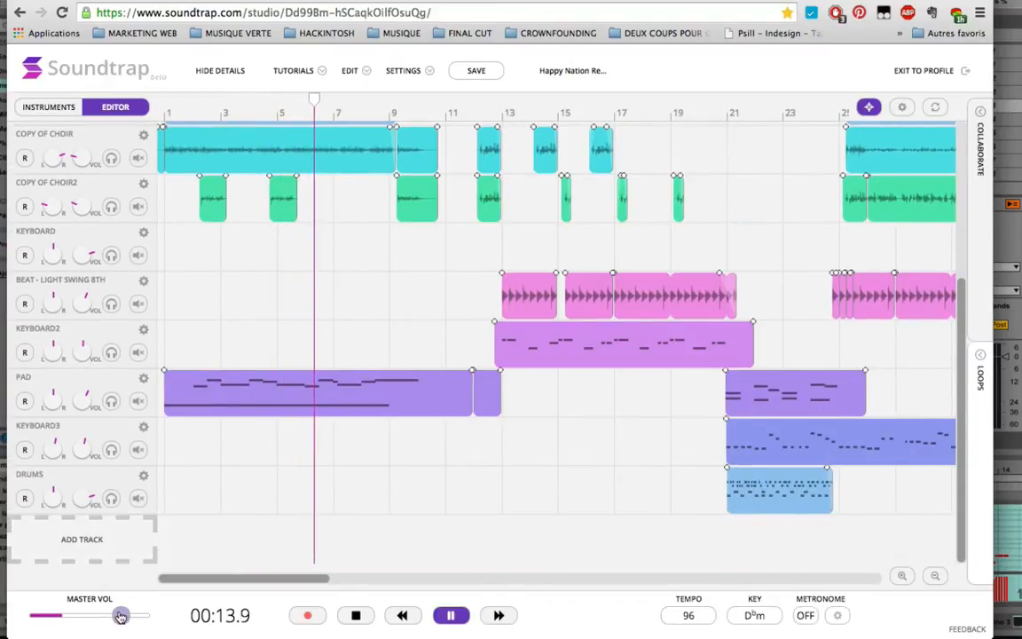
drag(122, 616, 85, 616)
Look through the track types and add a guitar track for a connected instrument.
click(105, 532)
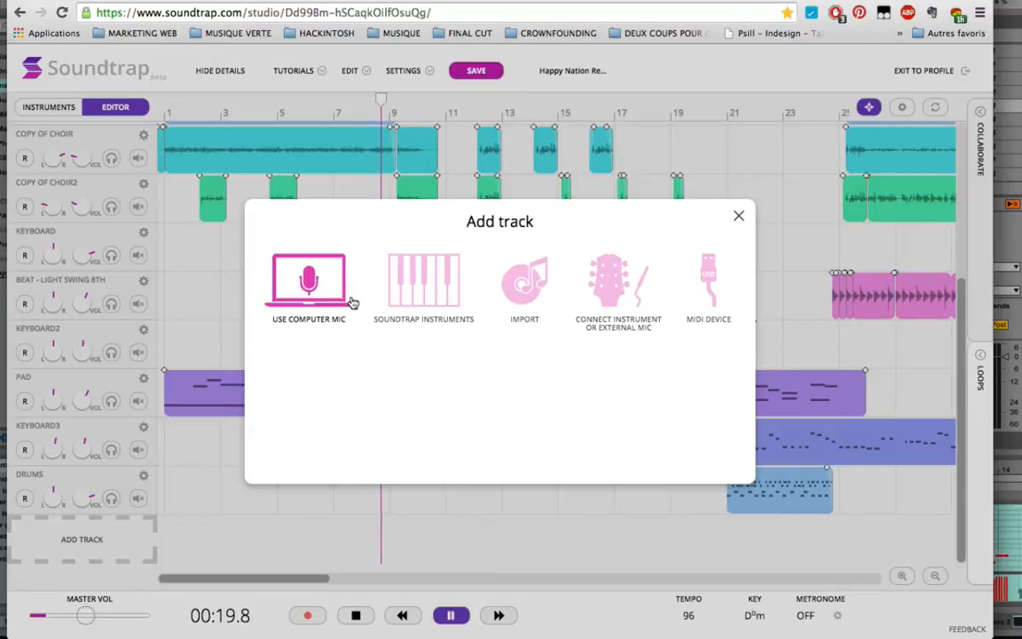
click(433, 296)
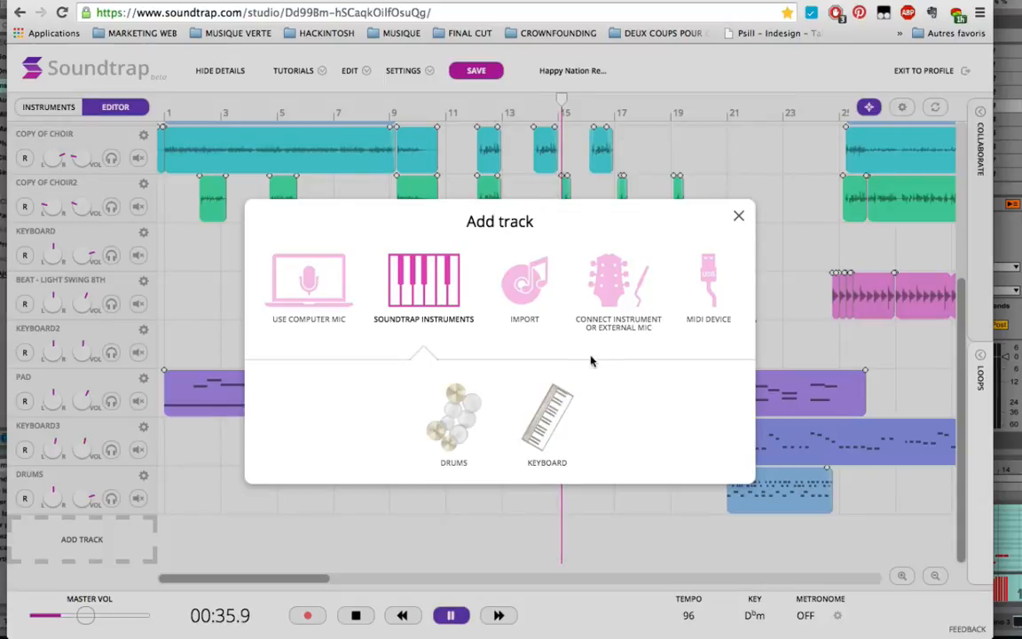
click(525, 282)
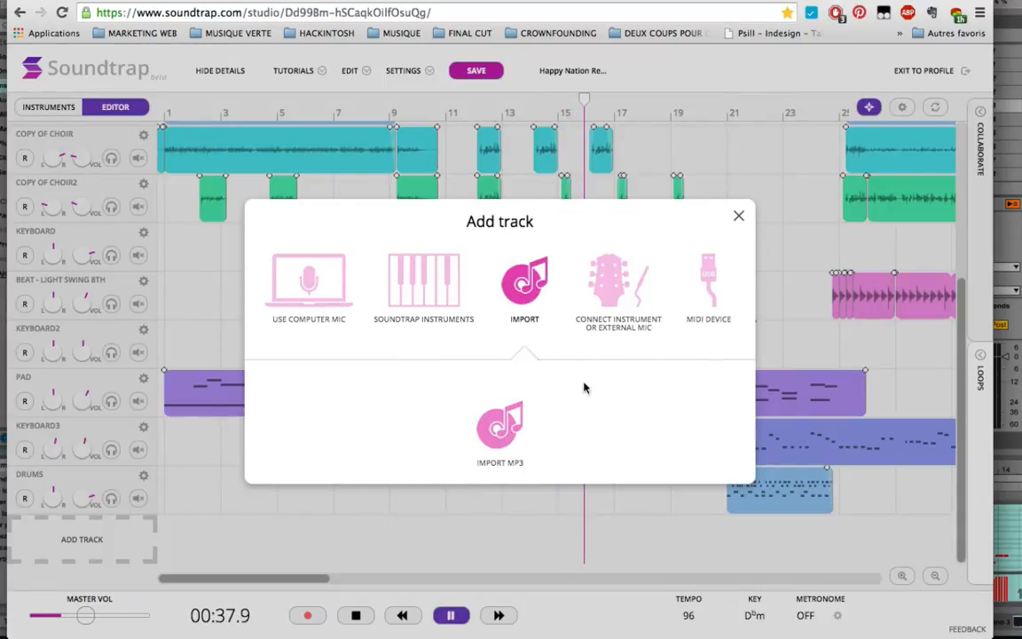
click(607, 313)
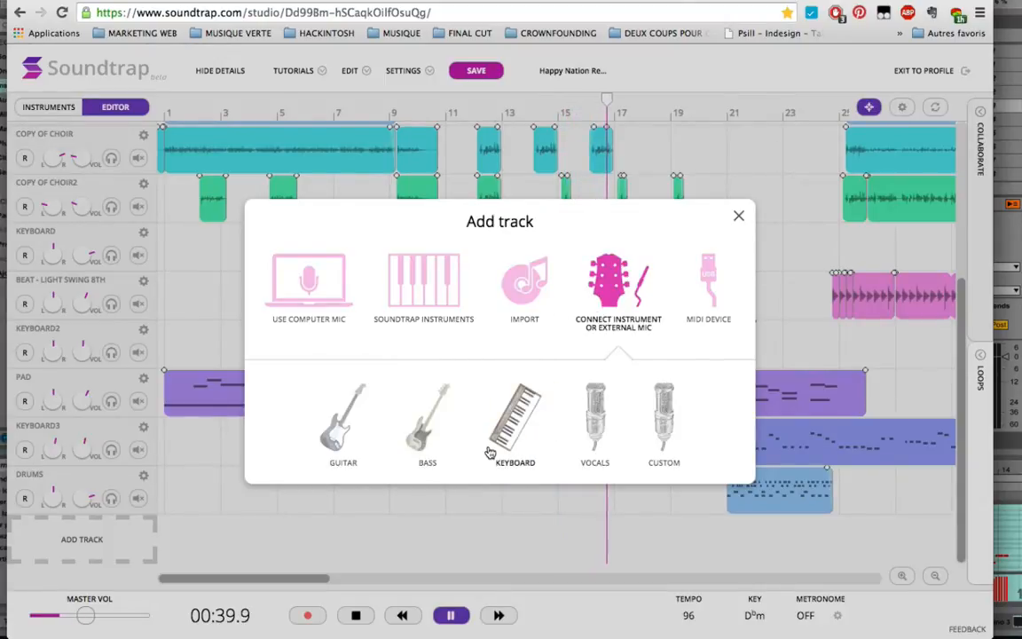
click(341, 424)
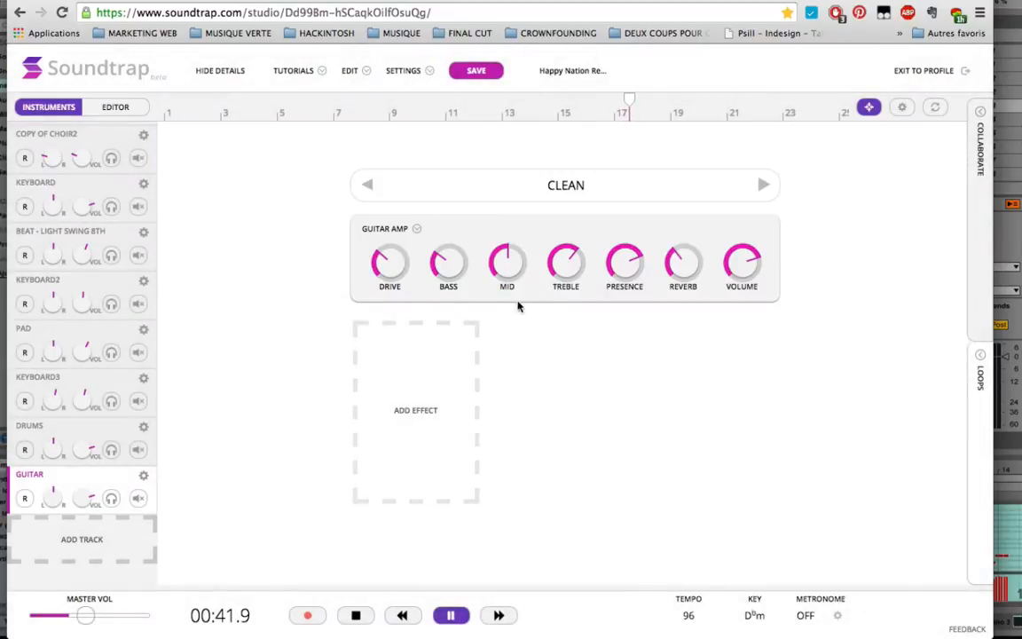
Add a MIDI keyboard track and choose the Emo Pad sound for it.
click(71, 538)
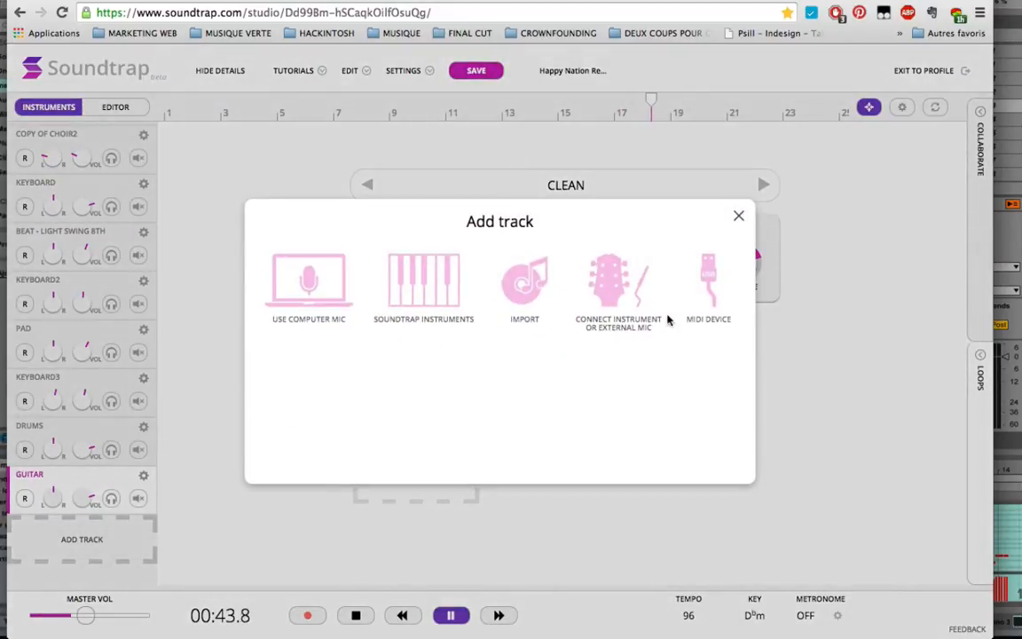
click(712, 306)
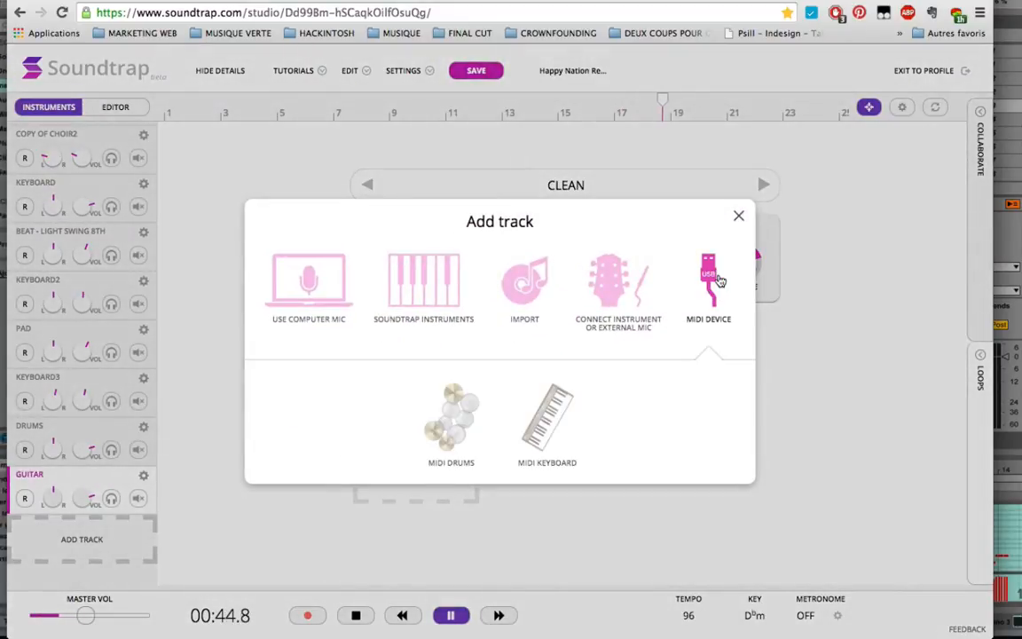
click(555, 433)
click(399, 225)
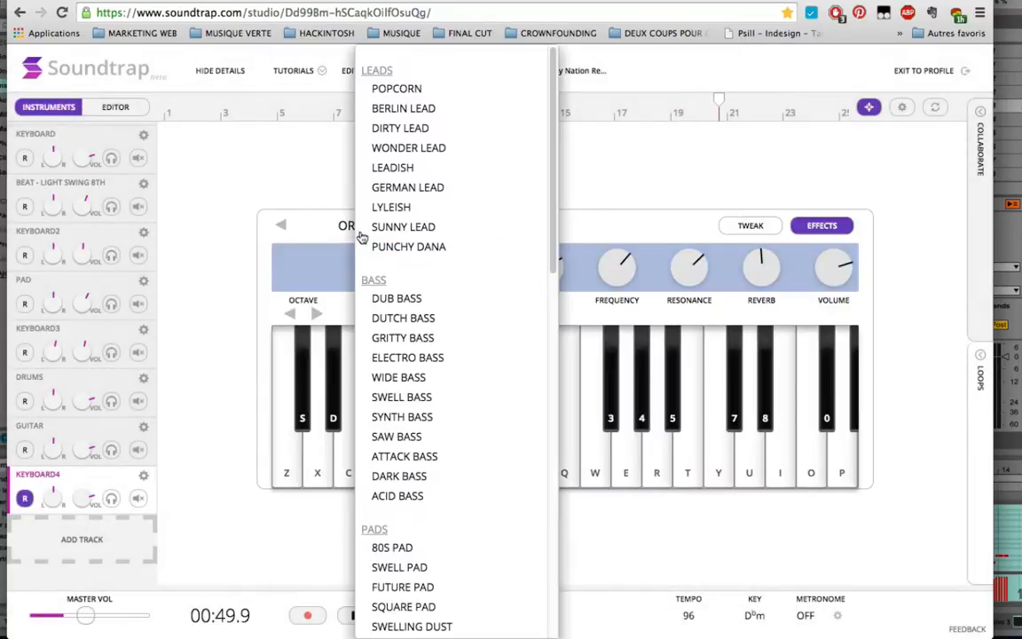
scroll(435, 319, down, 10)
click(427, 415)
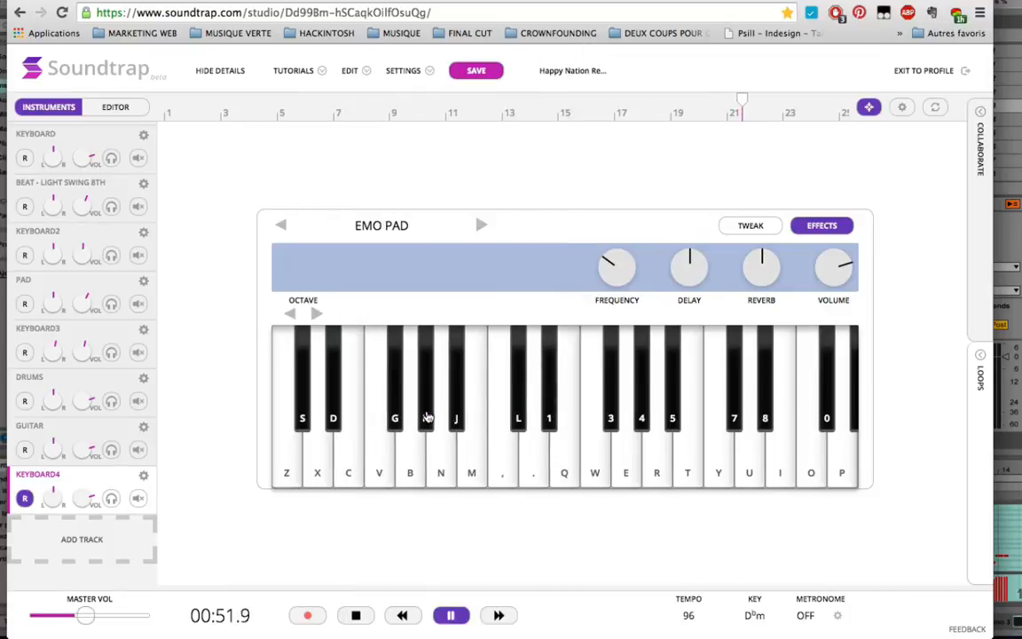
Play a few test notes with the Emo Pad sound on the on-screen piano.
key(z)
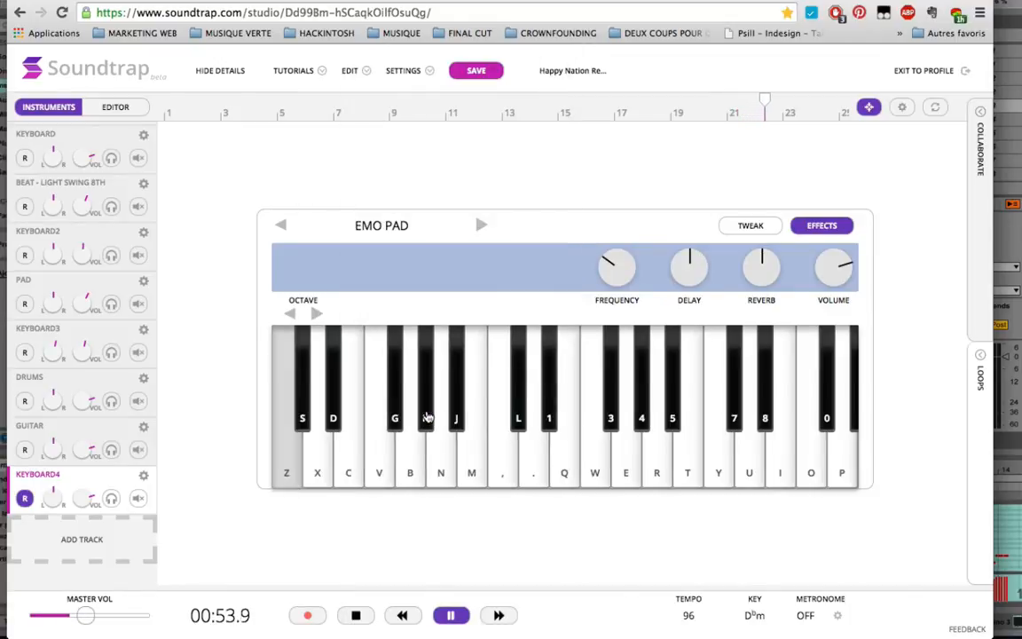
key(r)
key(y)
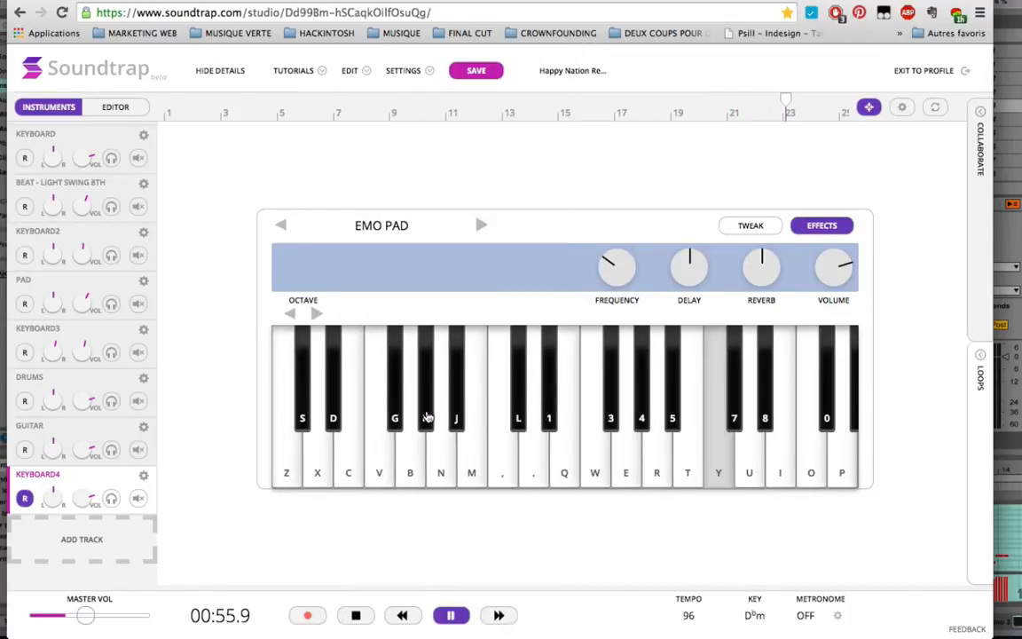
key(1)
key(l)
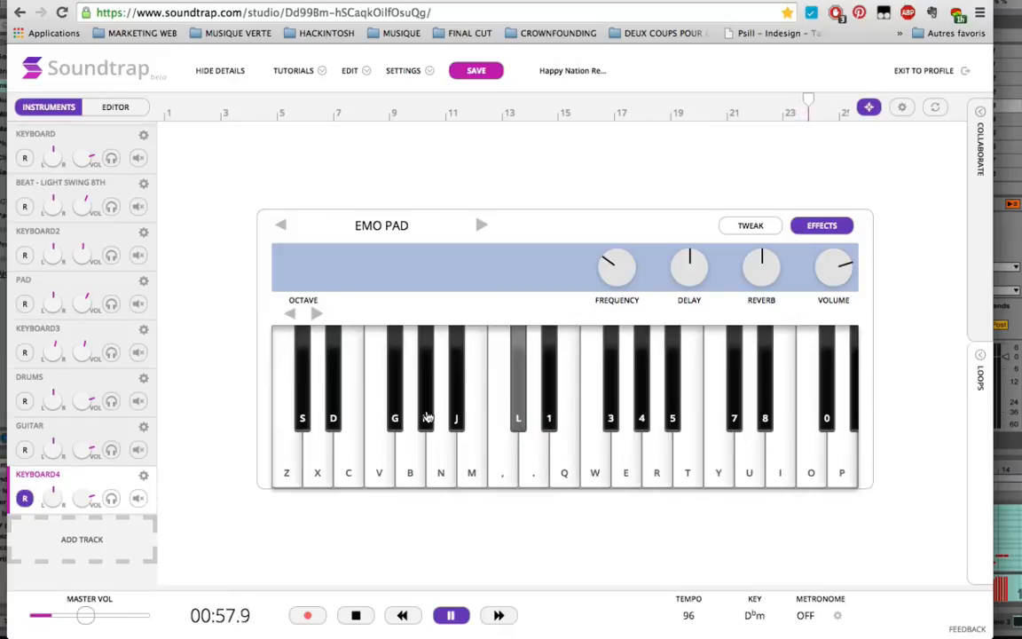
Raise the Emo Pad's Frequency effect to slightly past the middle and play a few notes to hear it.
drag(611, 263, 619, 201)
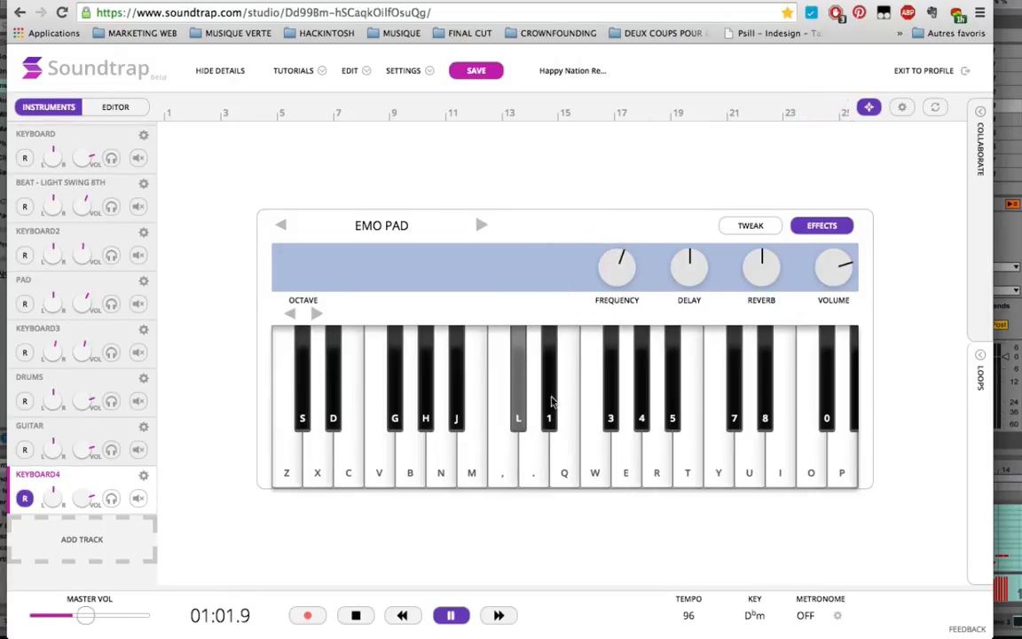
key(comma)
key(1)
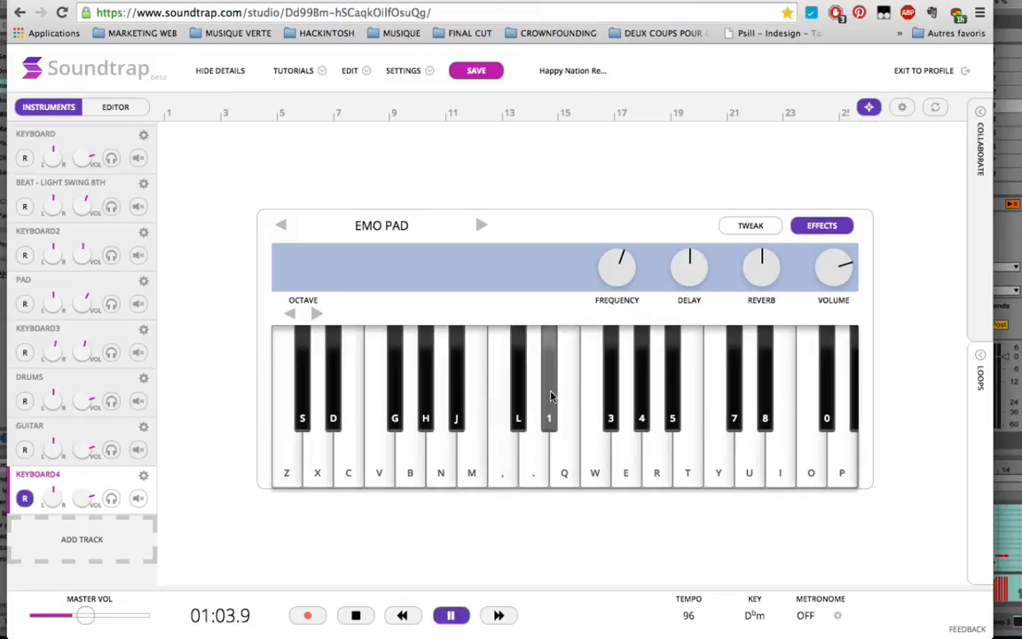
key(q)
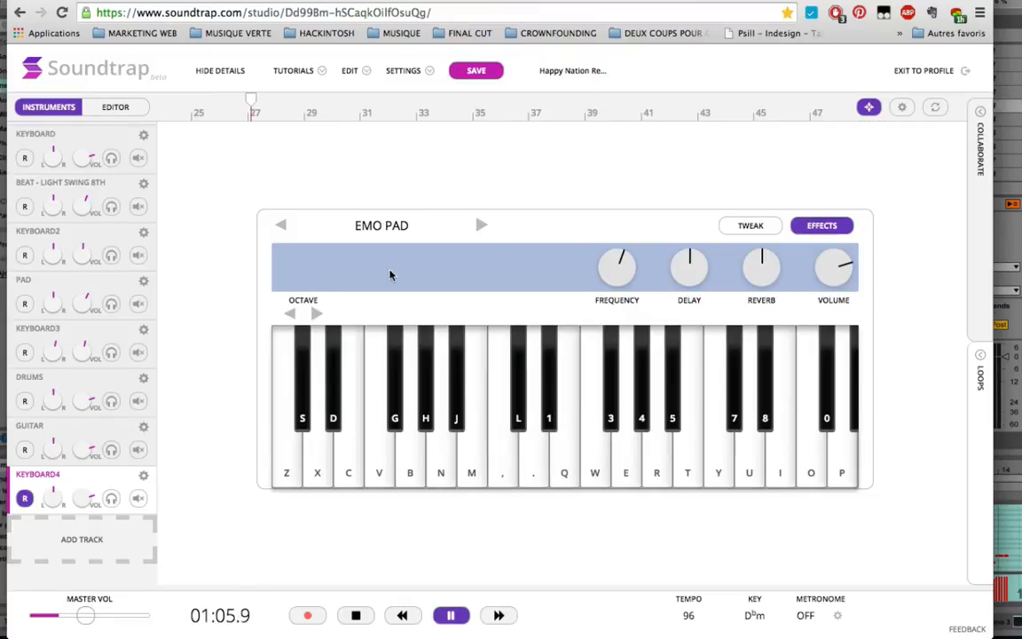
Stop playback and return to the arrangement editor to look over all the tracks.
click(355, 615)
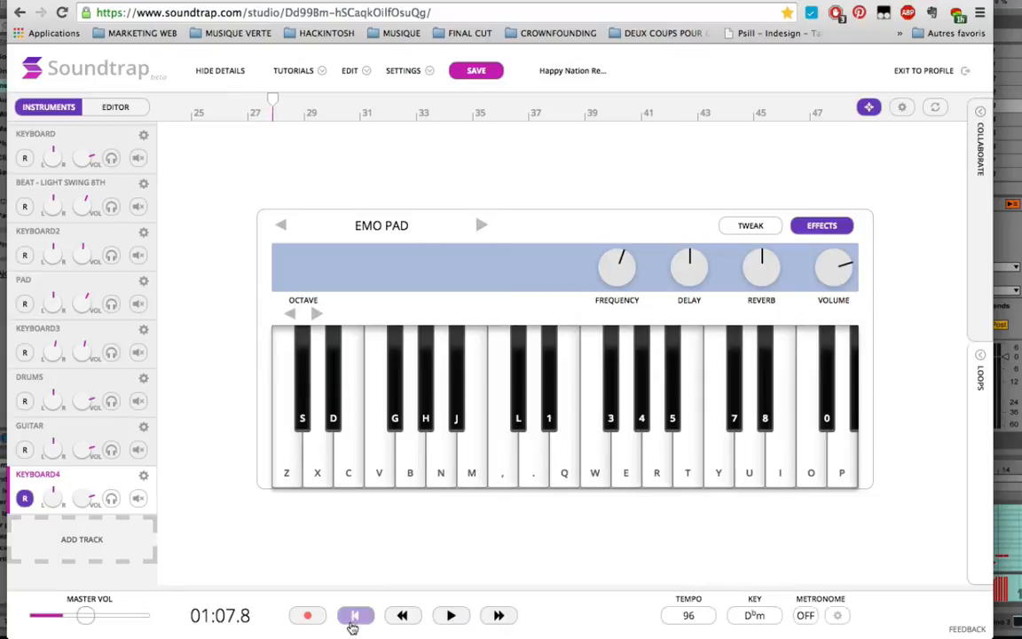
click(140, 107)
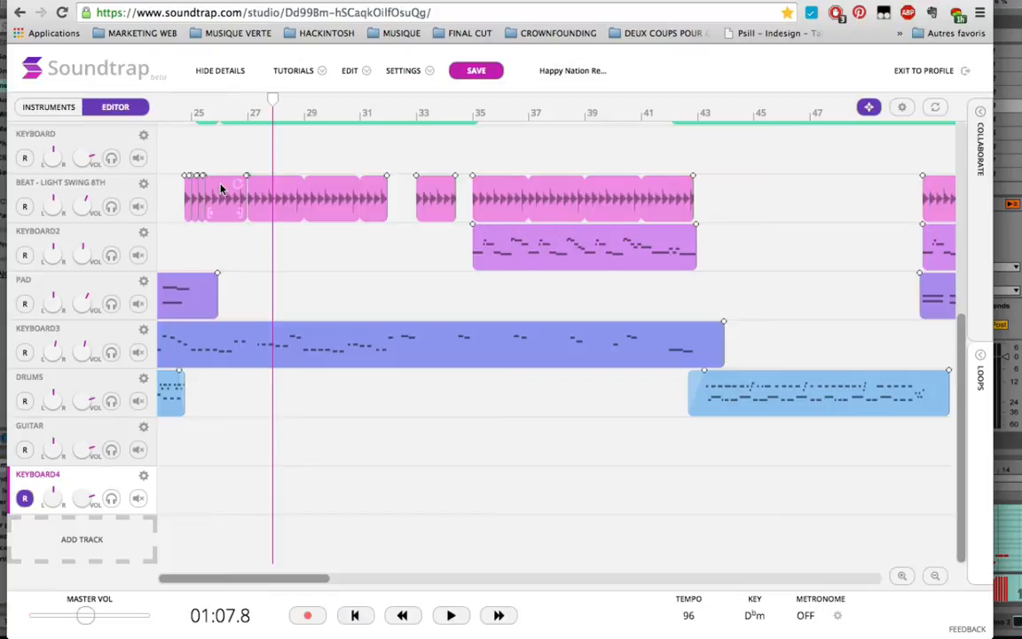
scroll(213, 168, up, 8)
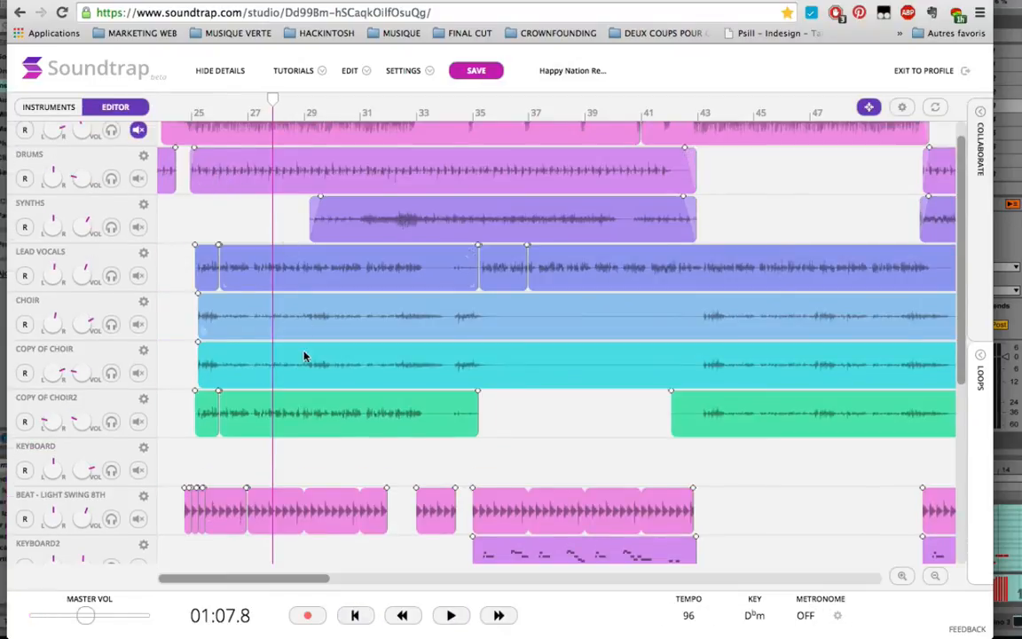
scroll(297, 333, down, 5)
scroll(298, 328, up, 5)
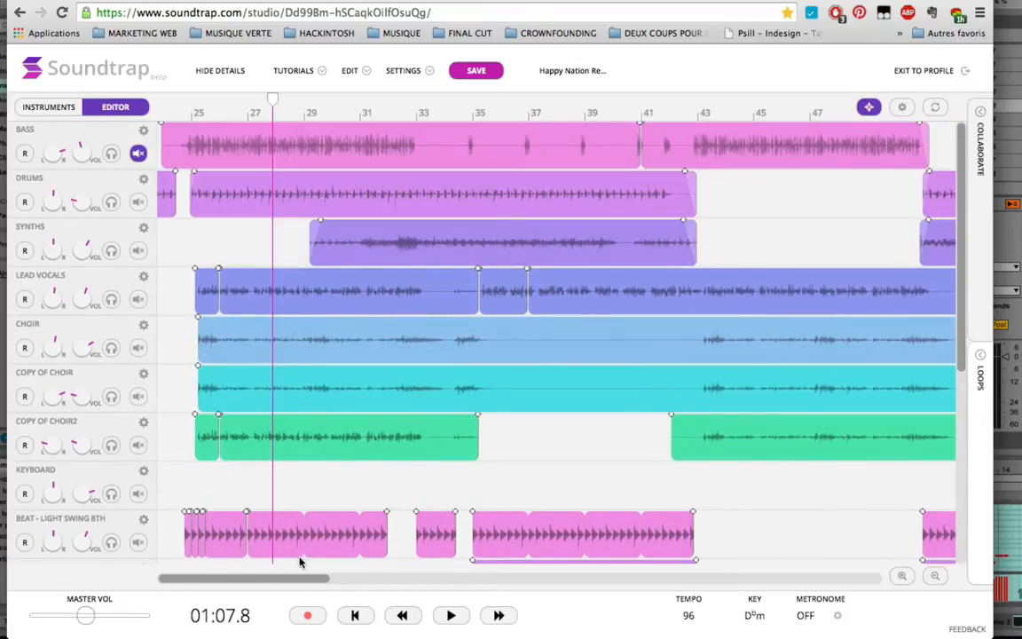
Zoom the timeline out two levels from the song's start to show more of the arrangement.
scroll(240, 577, left, 10)
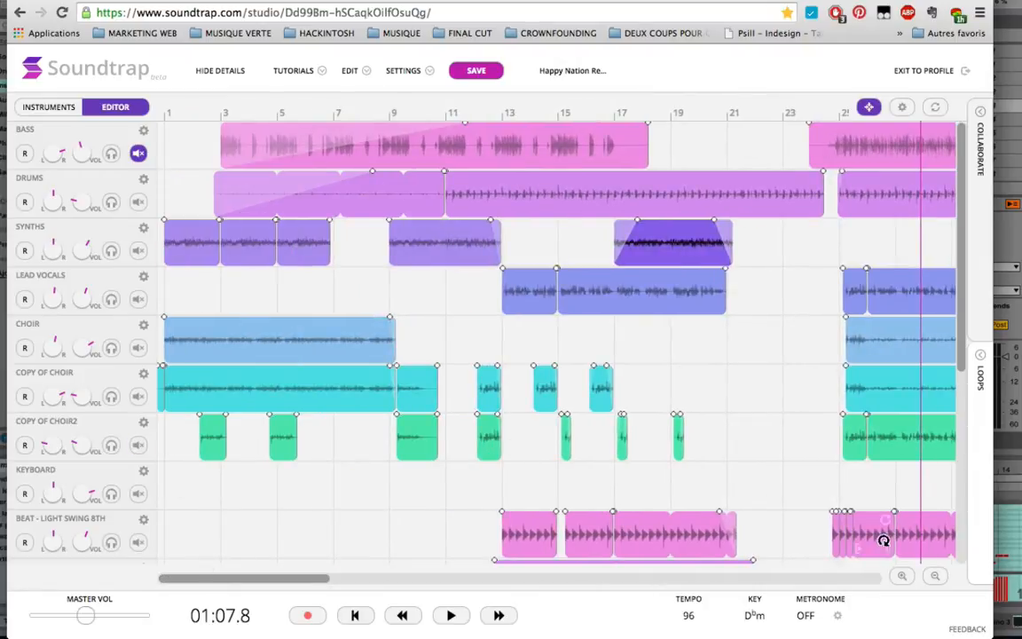
click(935, 576)
click(936, 576)
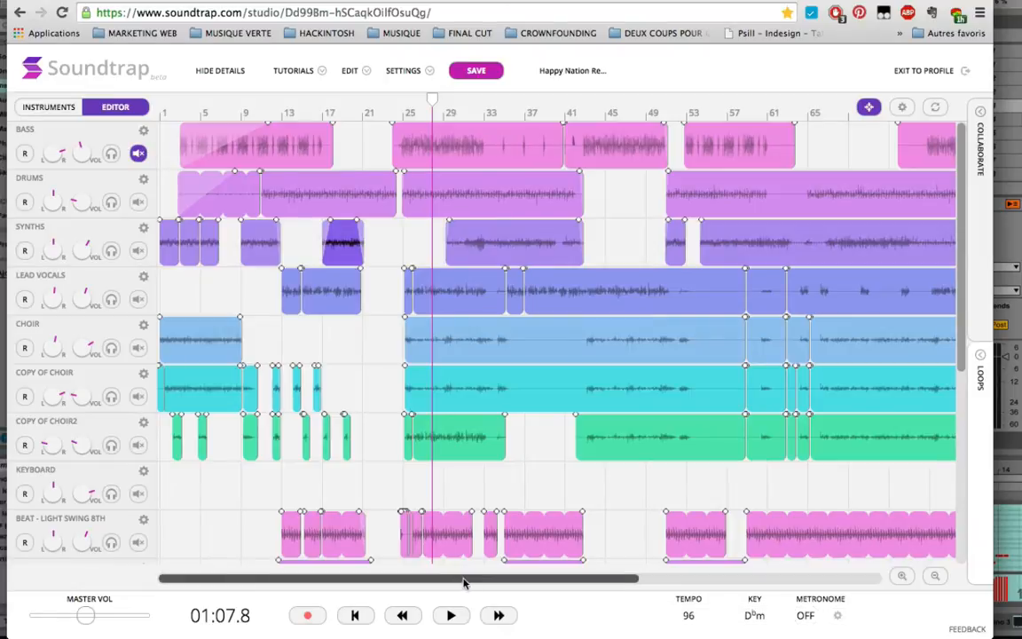
Open the first region of the Pad track in the note editor and enlarge the editor.
click(143, 372)
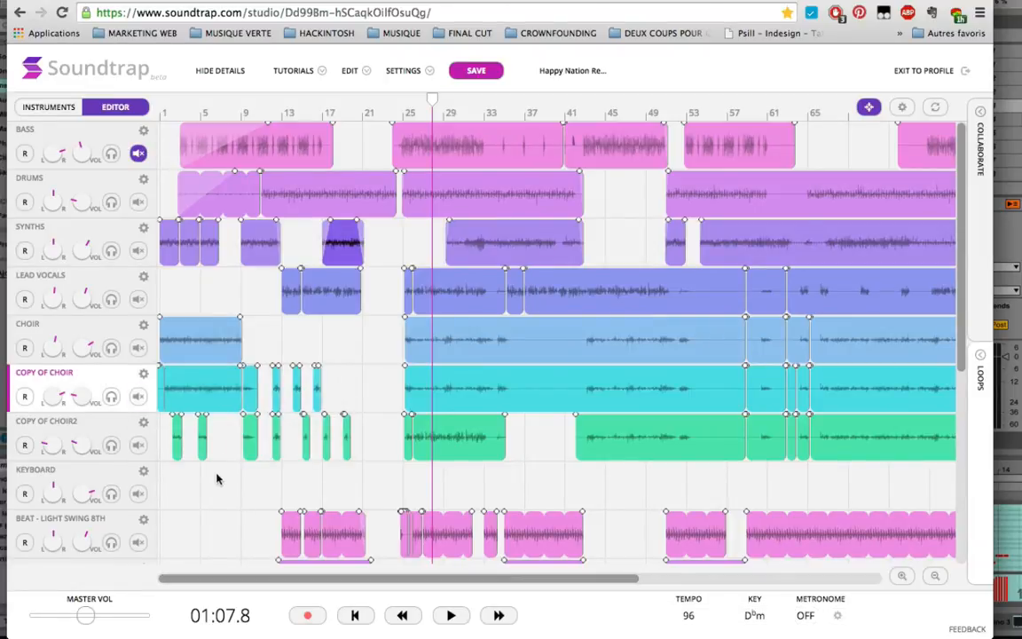
scroll(217, 479, down, 5)
double_click(213, 397)
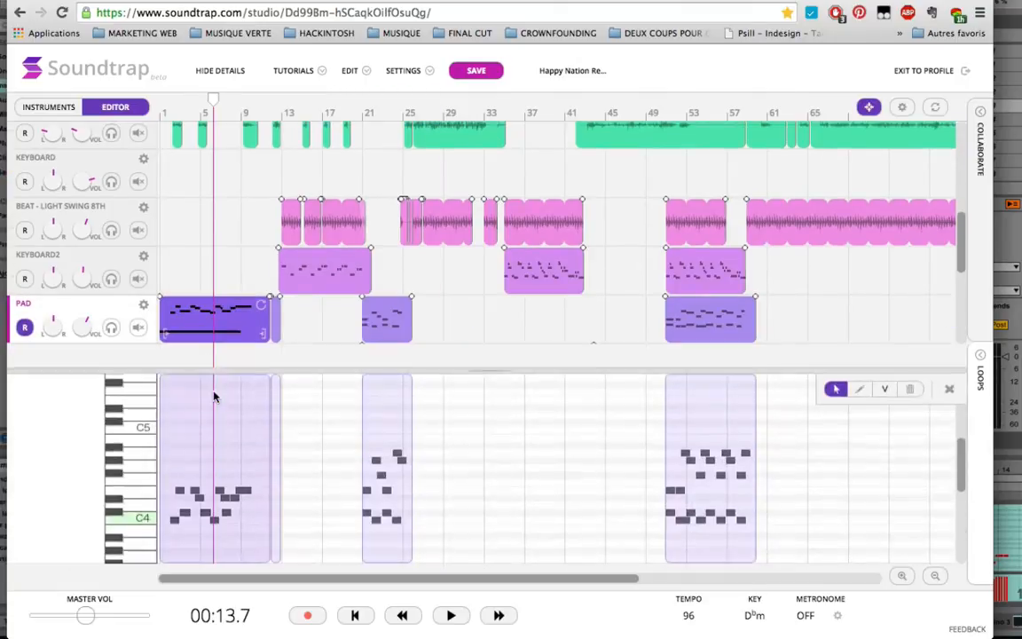
scroll(222, 459, down, 3)
scroll(222, 455, up, 3)
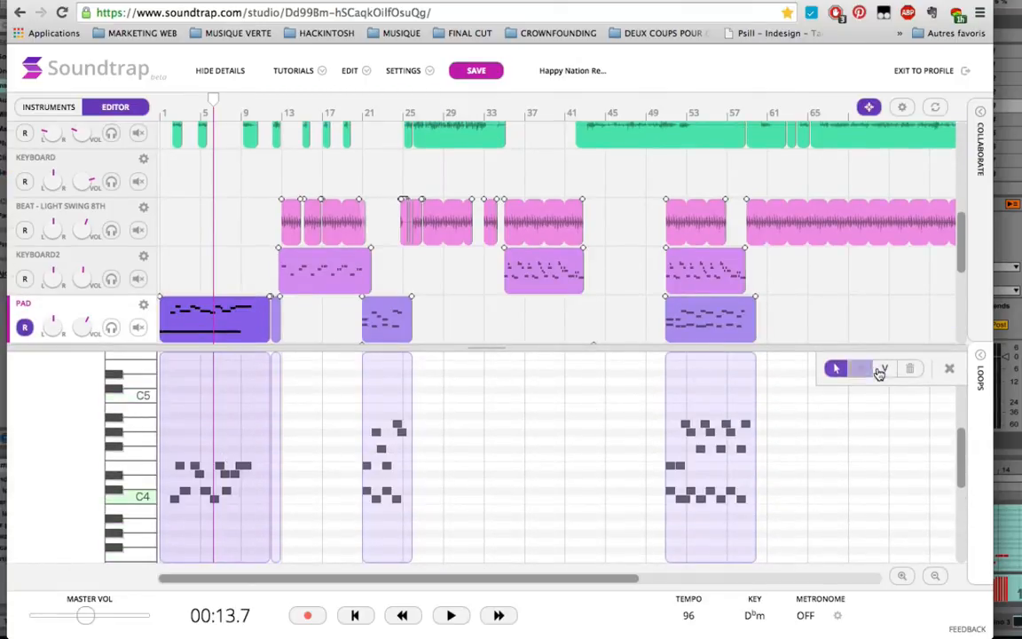
Draw a few single test notes in the gaps between the Pad track's regions, and undo them.
click(861, 368)
click(568, 432)
click(488, 457)
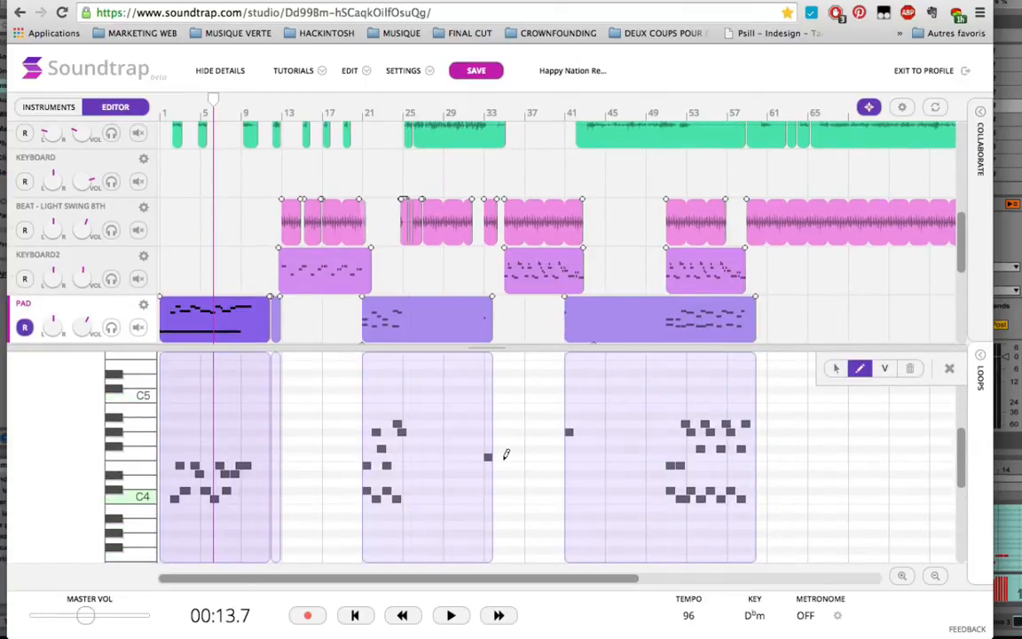
click(529, 406)
key(super+z)
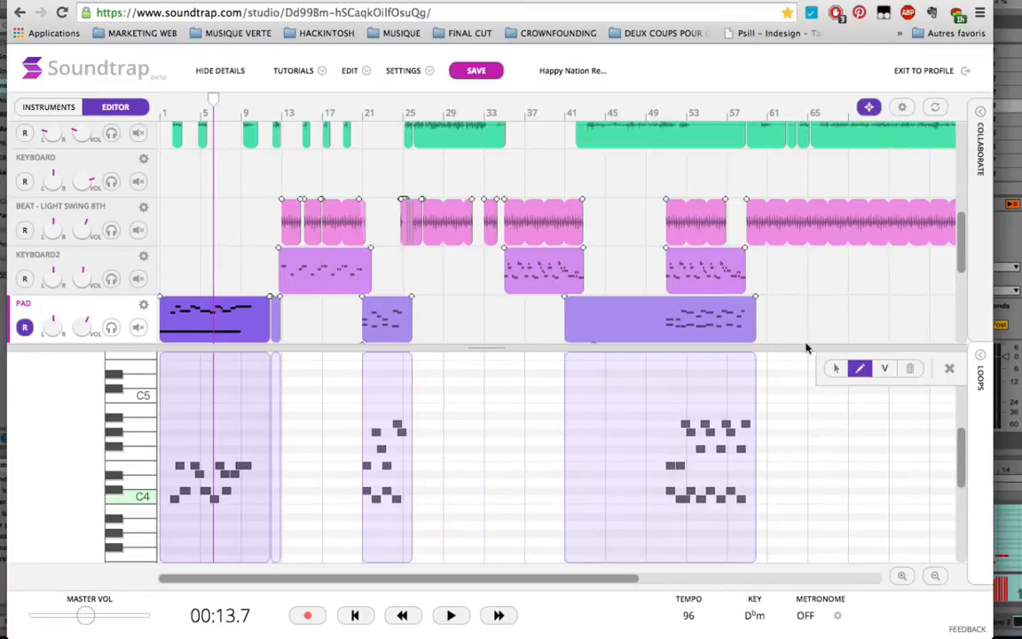
Show note velocities, select the upper group of notes in the last Pad region, and close the note editor.
click(886, 368)
drag(736, 400, 676, 439)
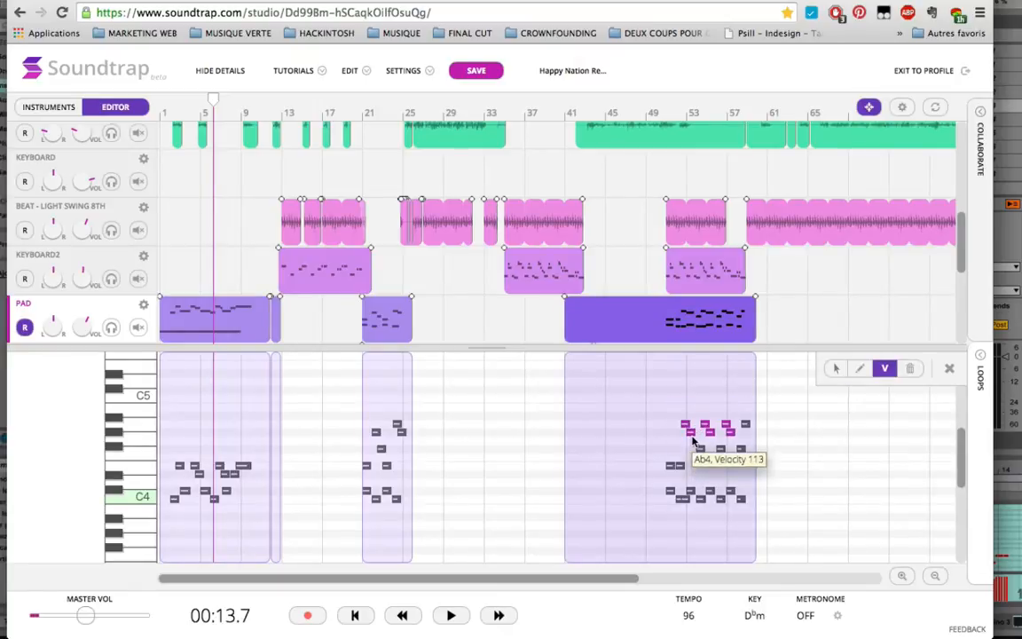
scroll(783, 443, down, 1)
scroll(793, 425, up, 5)
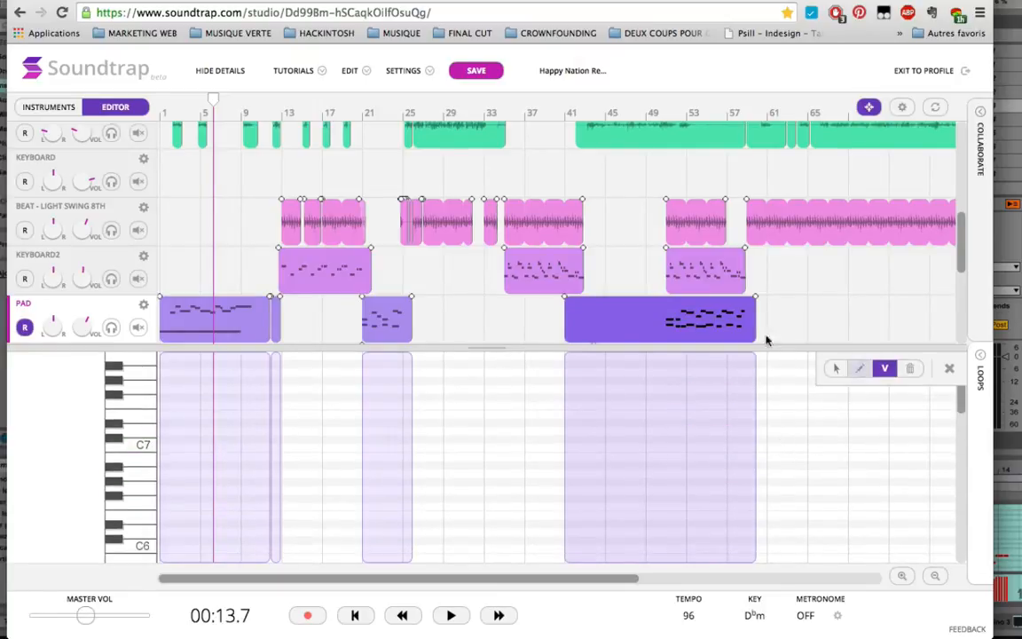
scroll(781, 319, up, 5)
click(951, 368)
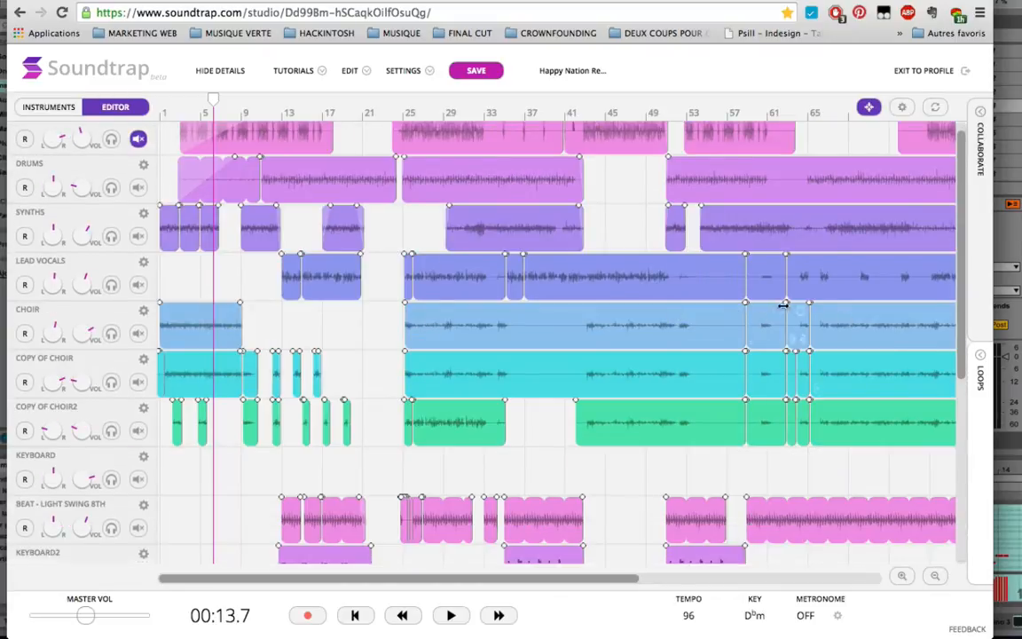
Look over the tracks through the song's end and move the playhead to bar 41.
scroll(807, 306, down, 5)
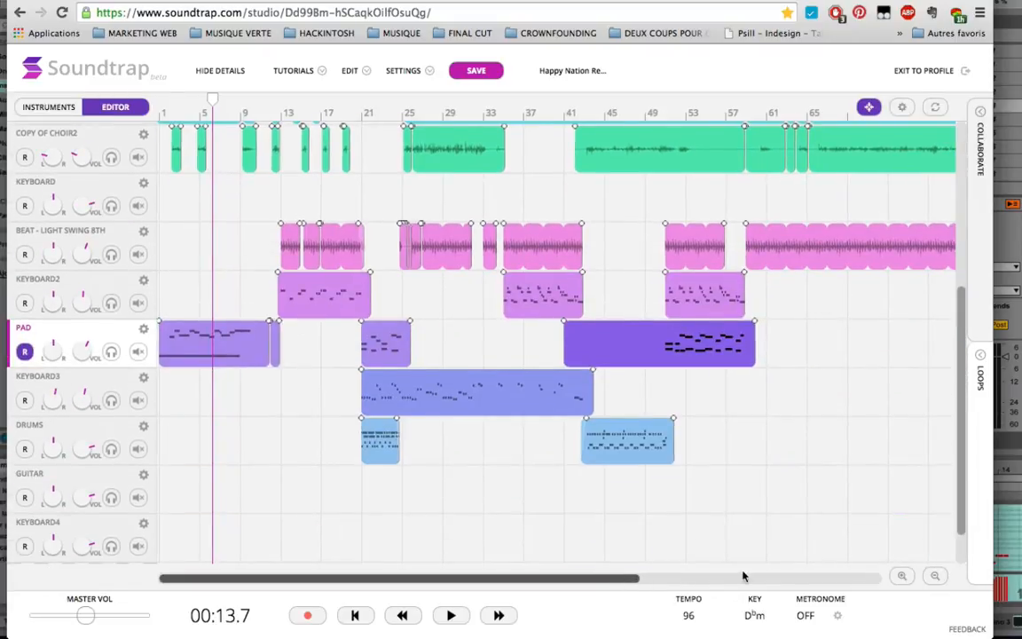
scroll(756, 575, right, 5)
scroll(465, 479, up, 4)
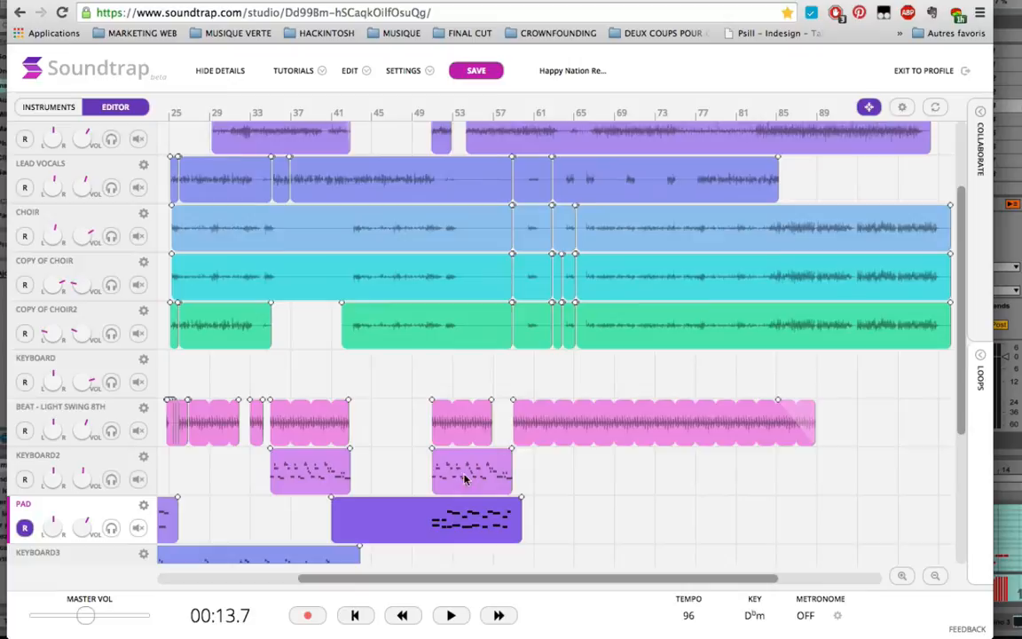
click(401, 430)
scroll(396, 424, up, 2)
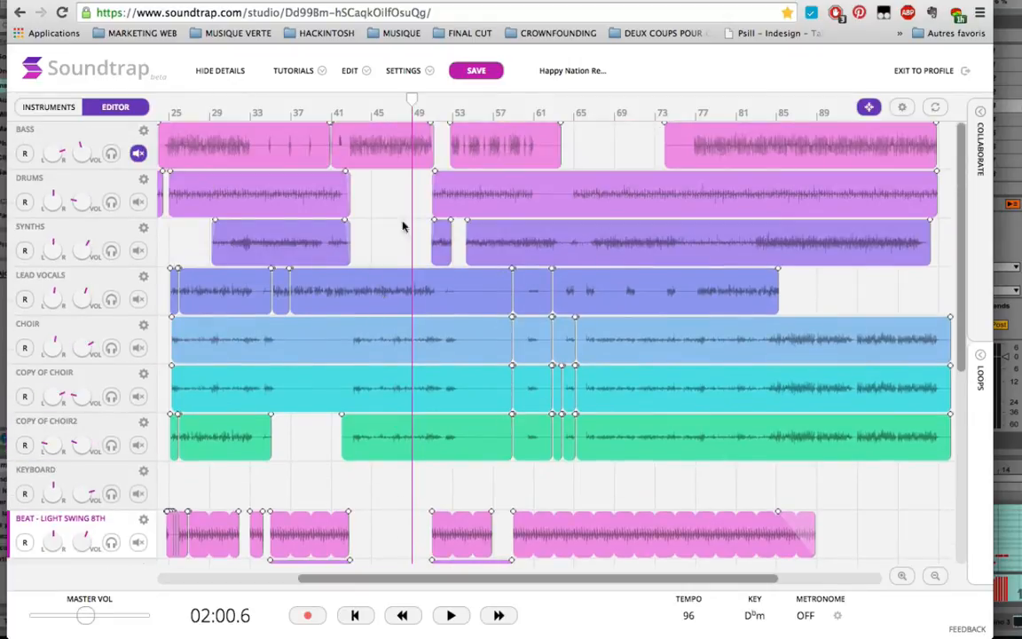
drag(412, 99, 375, 104)
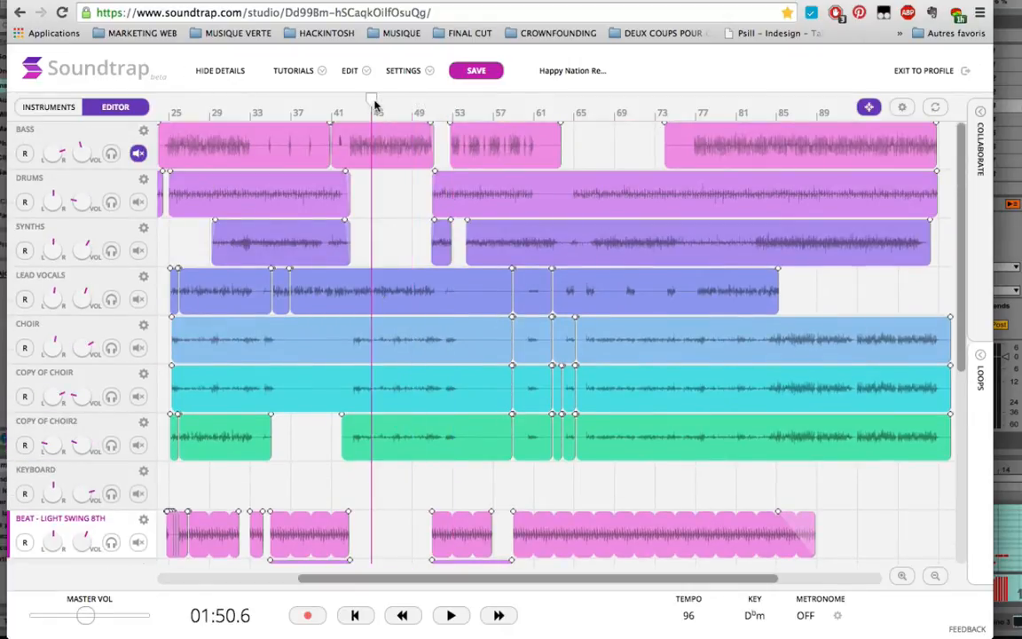
drag(312, 104, 328, 111)
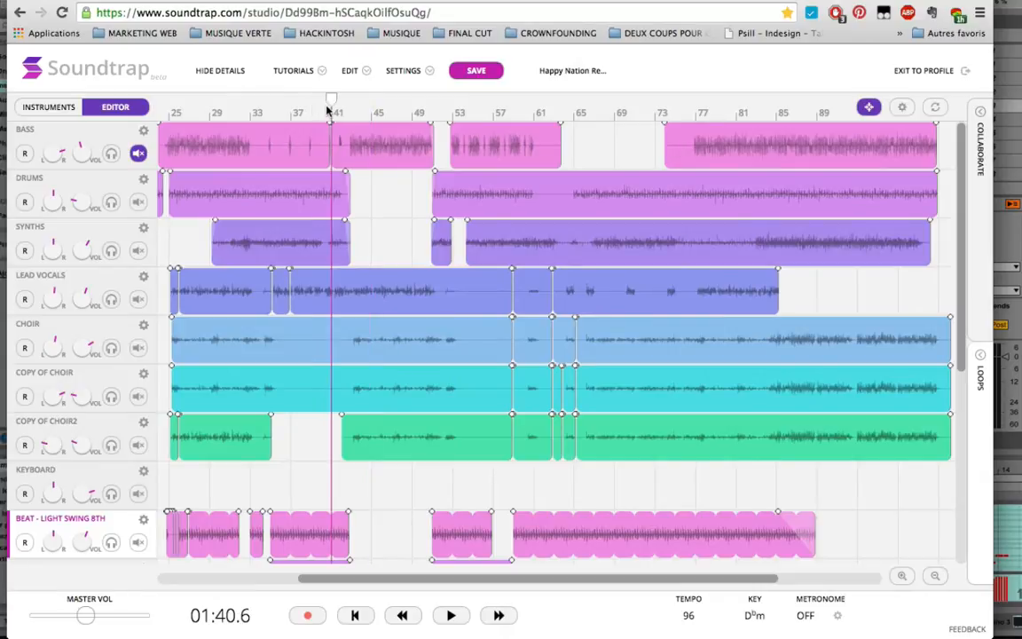
Review the lower tracks with the playhead at bar 45, and reposition it at about bar 34.
scroll(270, 186, down, 3)
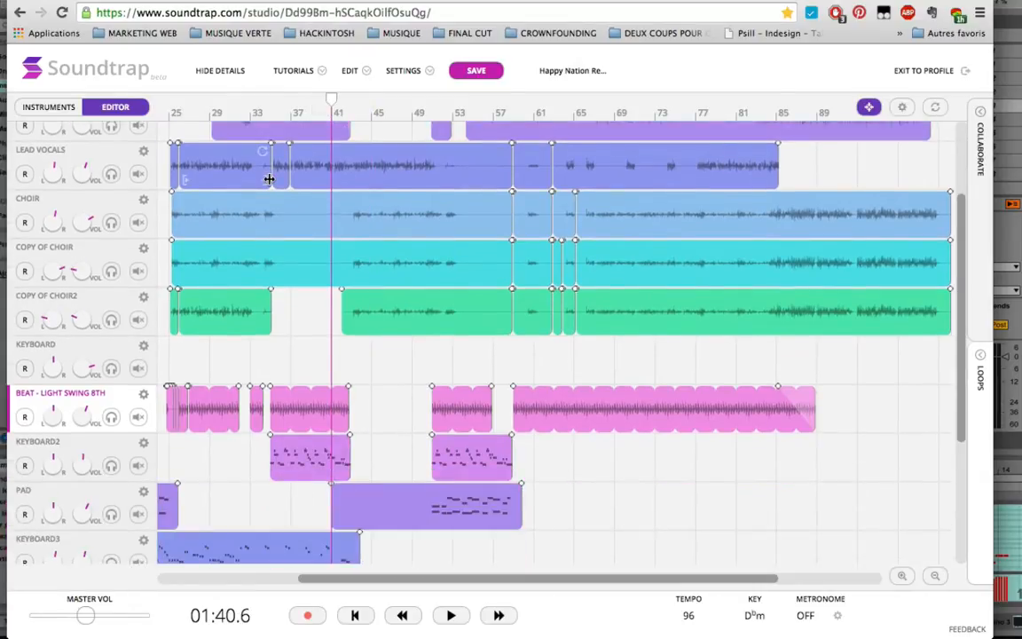
scroll(275, 191, down, 4)
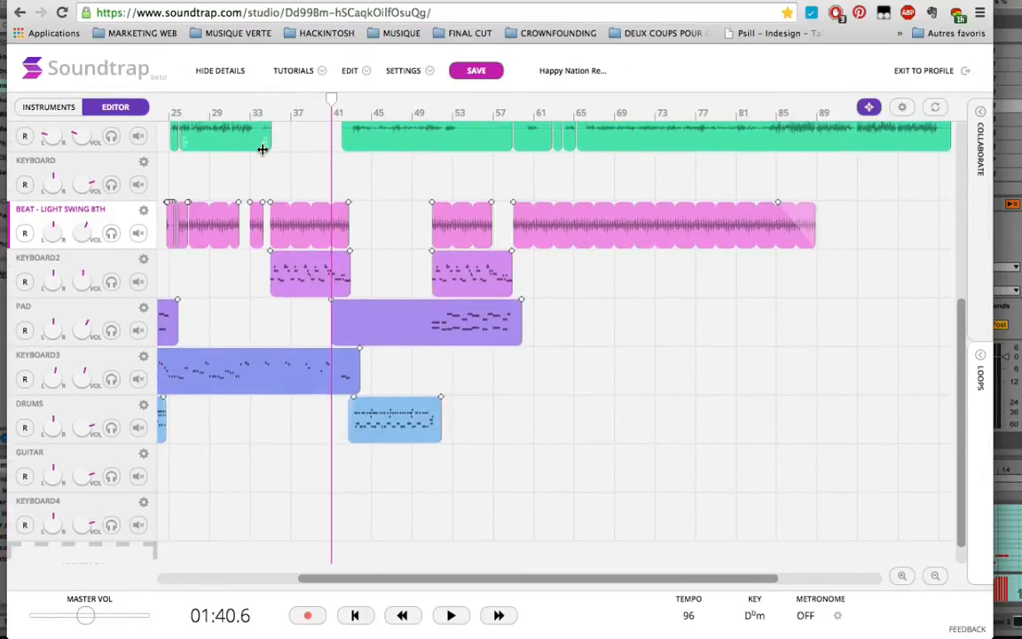
mouse_move(372, 108)
mouse_down()
mouse_move(411, 104)
mouse_move(369, 105)
mouse_up()
scroll(375, 236, down, 1)
scroll(375, 225, up, 6)
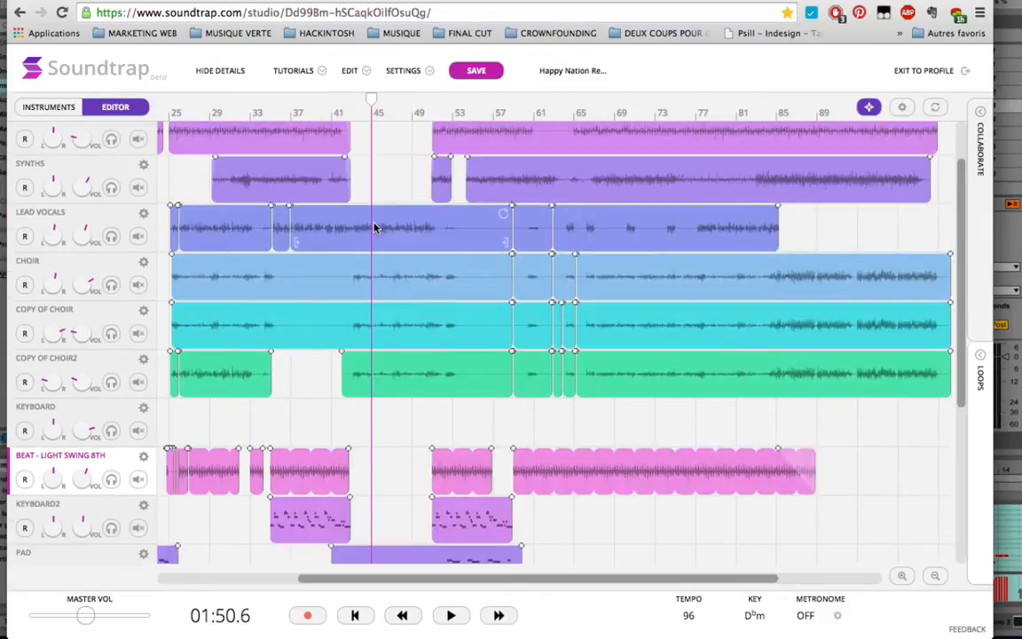
scroll(308, 229, down, 3)
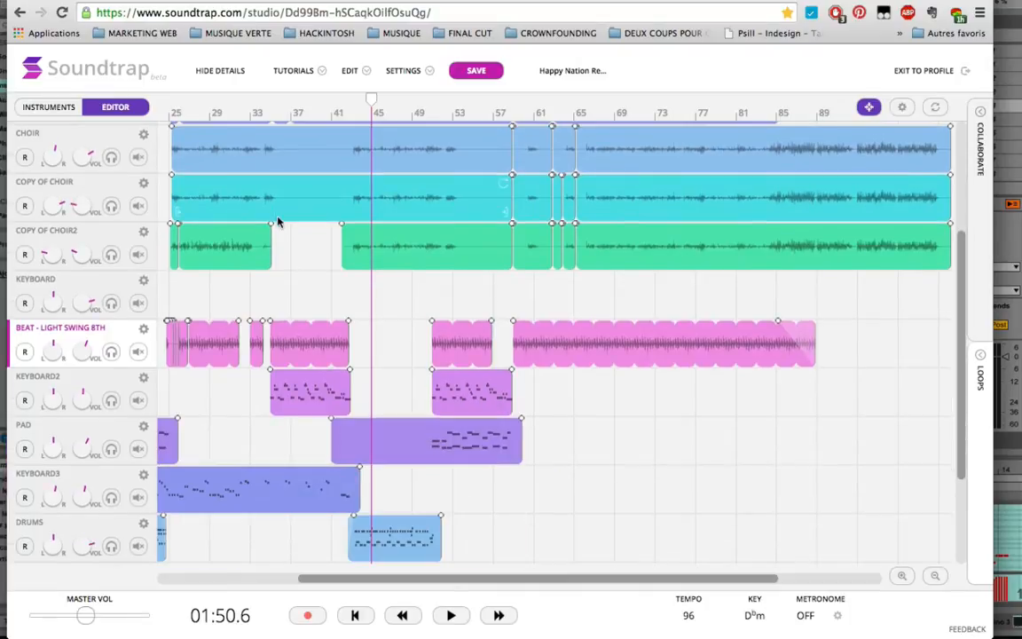
click(264, 111)
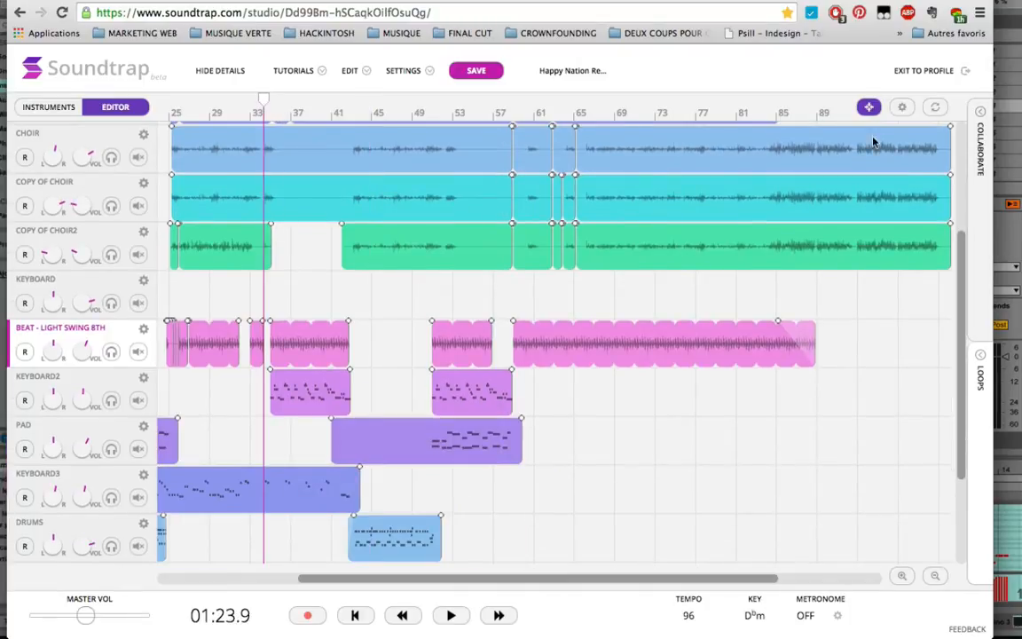
Open the loop library, browse the Beats loops and reset the category filter.
click(982, 359)
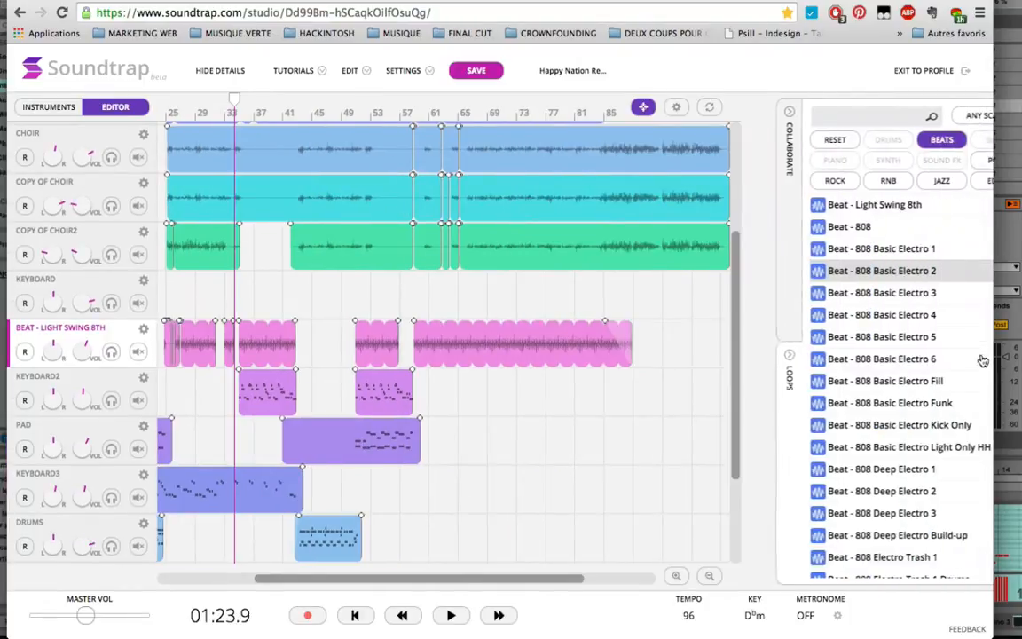
scroll(853, 248, down, 8)
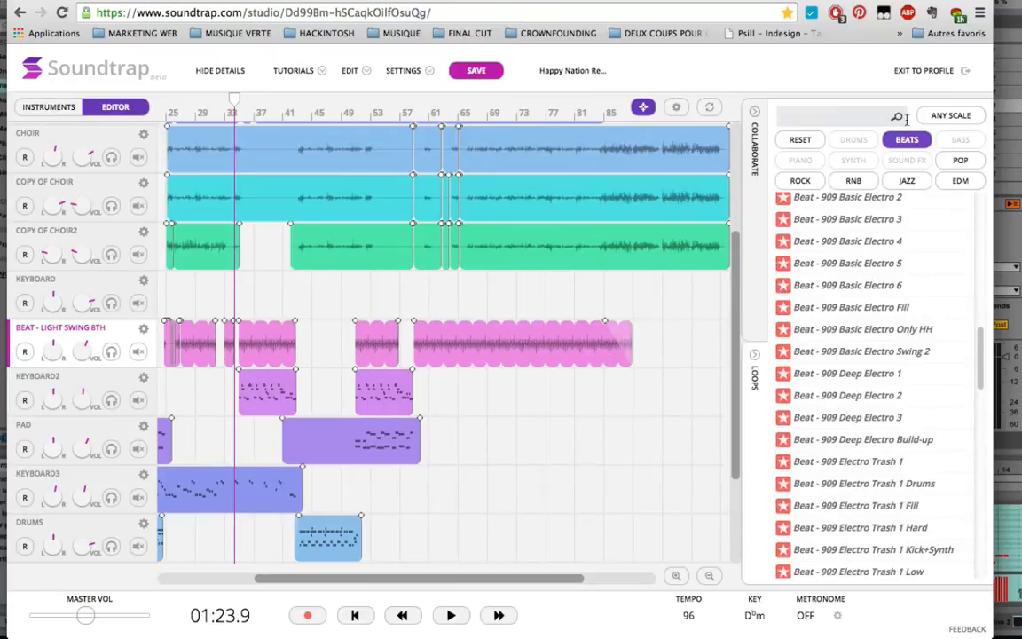
click(800, 139)
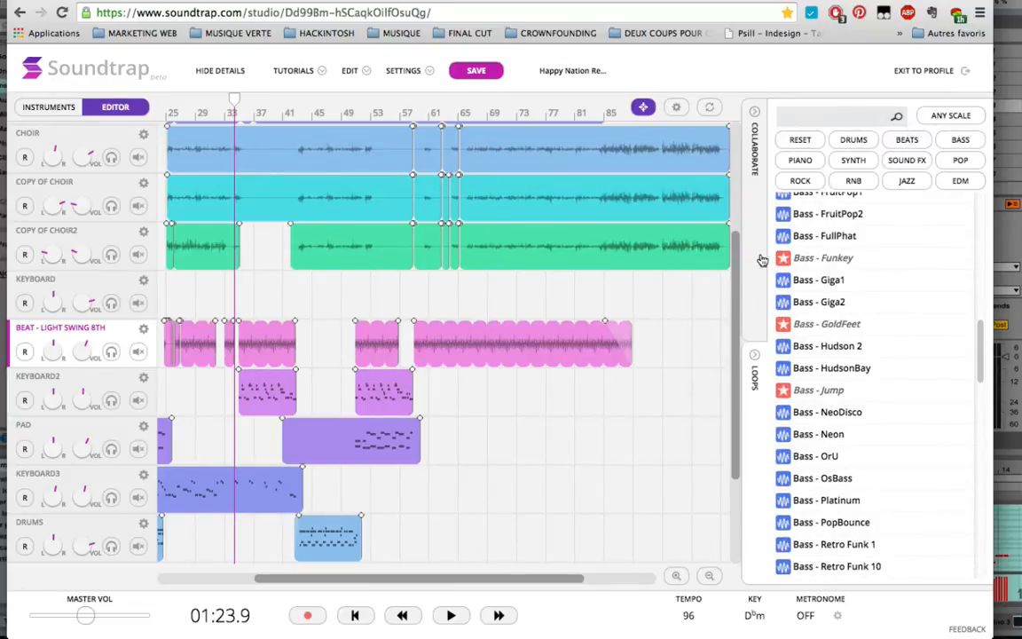
Look over the tracks beside the loop library and open the collaboration panel.
scroll(407, 343, down, 2)
scroll(510, 346, up, 5)
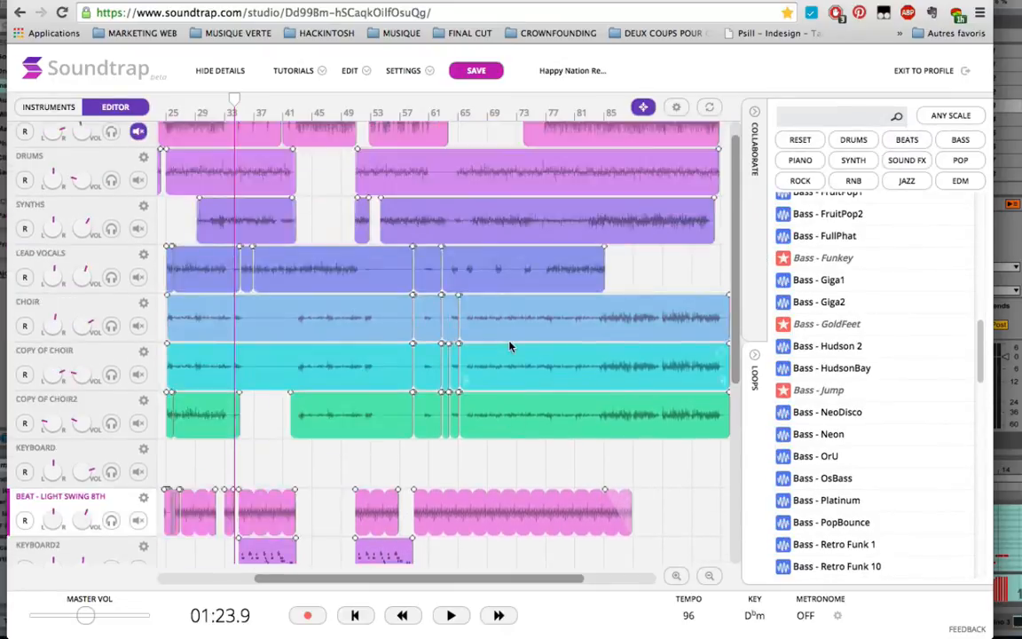
click(755, 205)
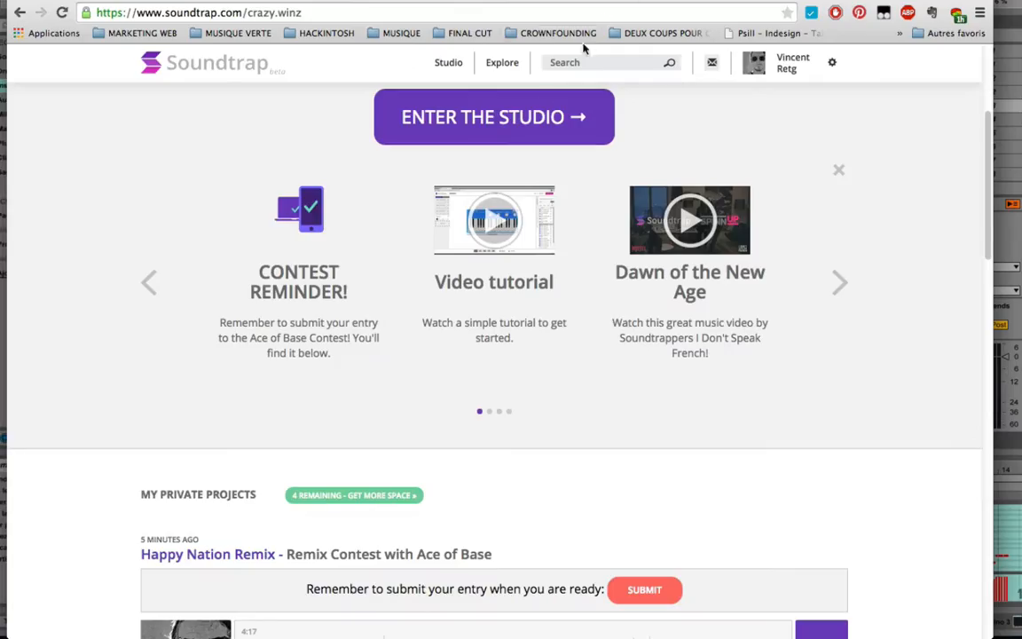
Look over the private project and demo songs on the profile page, and advance the highlights carousel by two items.
scroll(532, 177, down, 5)
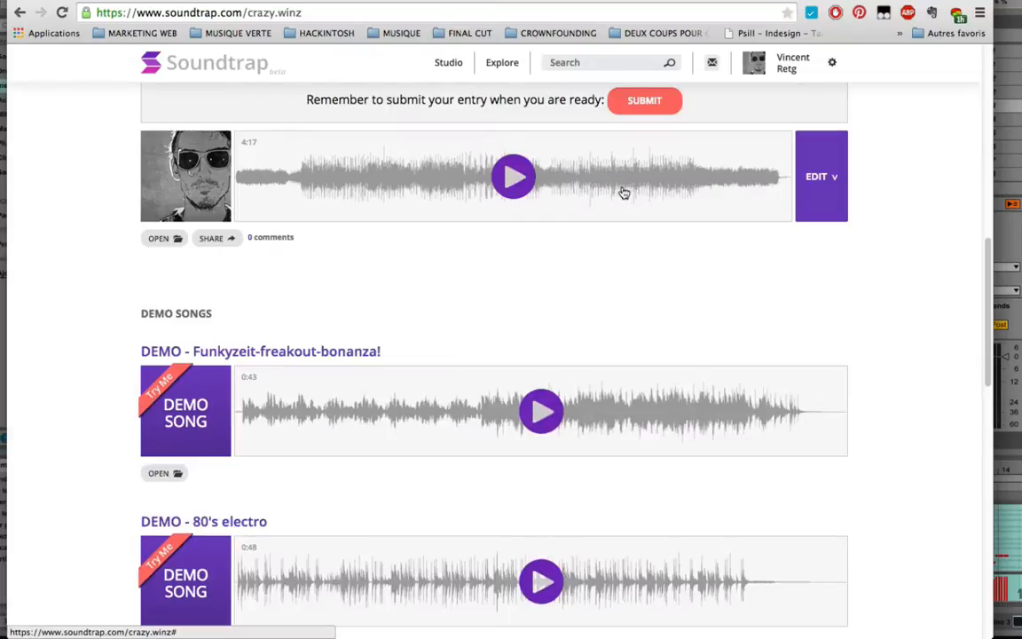
scroll(648, 195, up, 4)
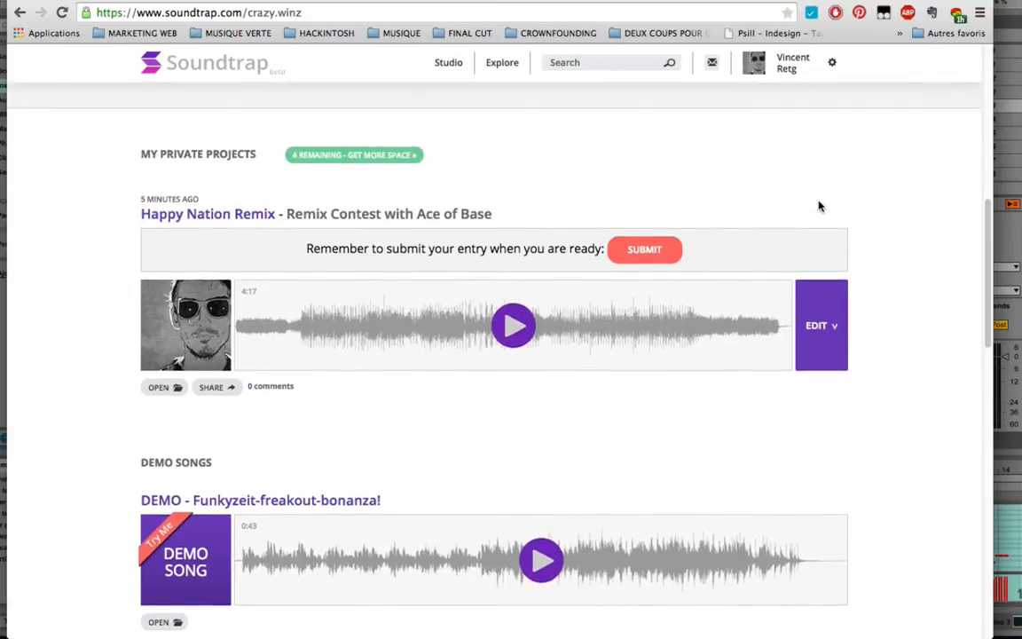
scroll(819, 206, up, 6)
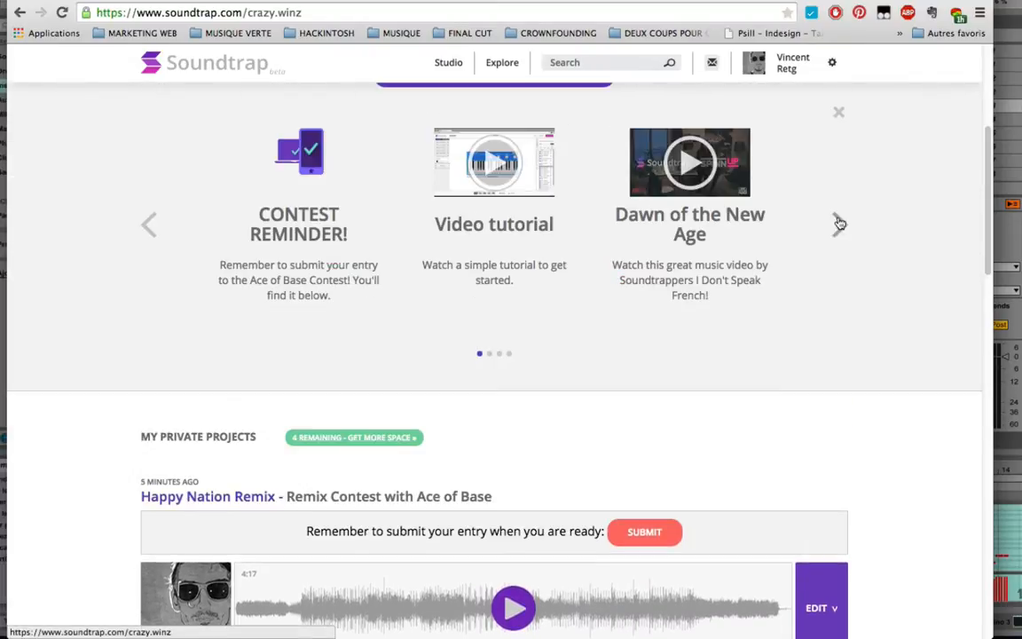
click(840, 223)
click(839, 224)
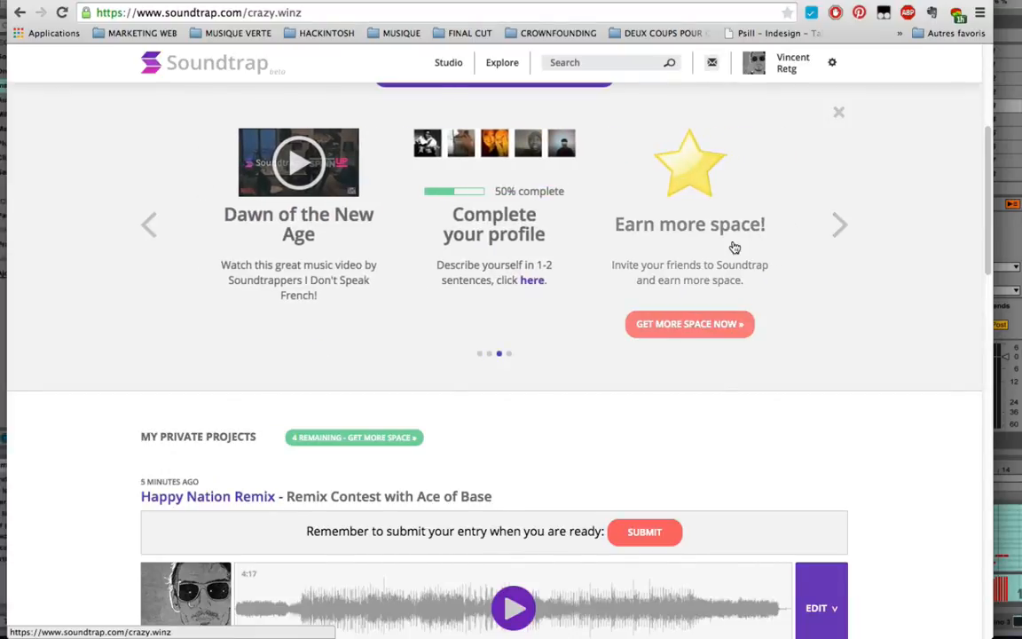
Examine the profile page from the profile header down to the public projects section.
scroll(686, 247, up, 7)
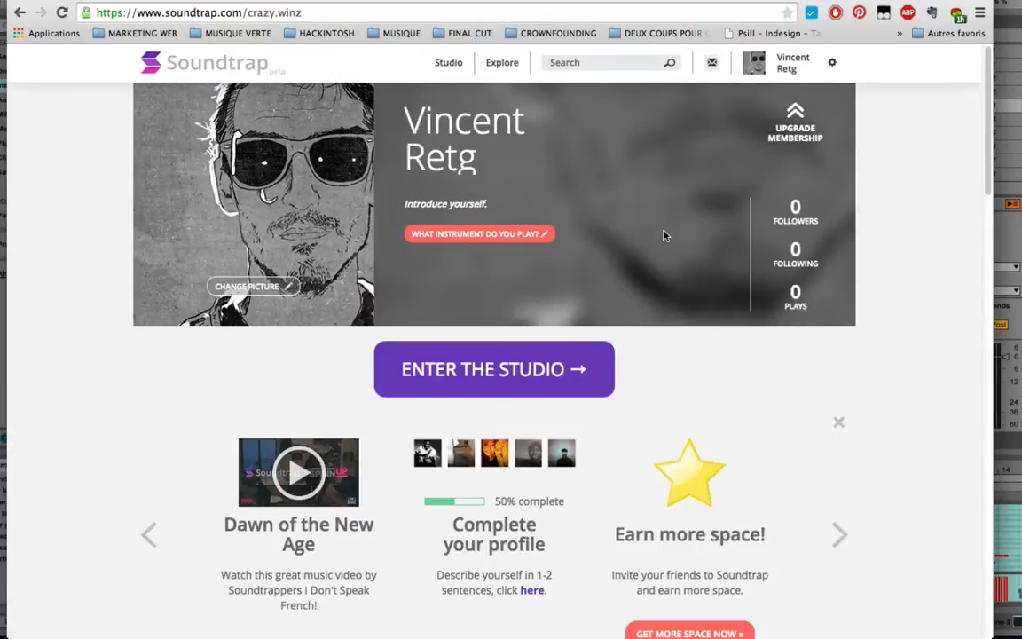
scroll(664, 236, down, 10)
scroll(568, 241, down, 20)
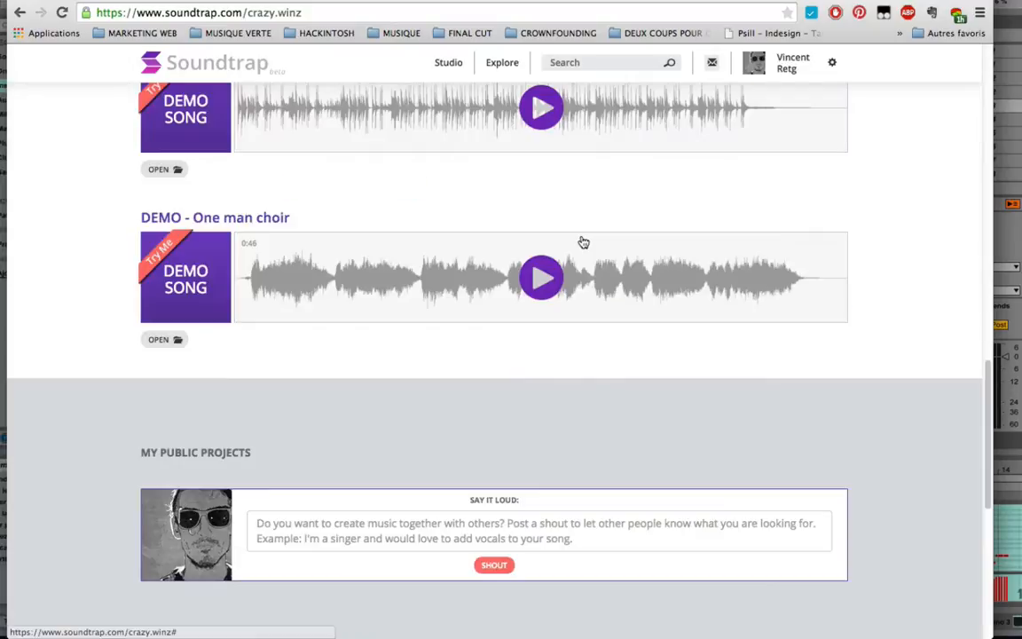
scroll(581, 241, up, 20)
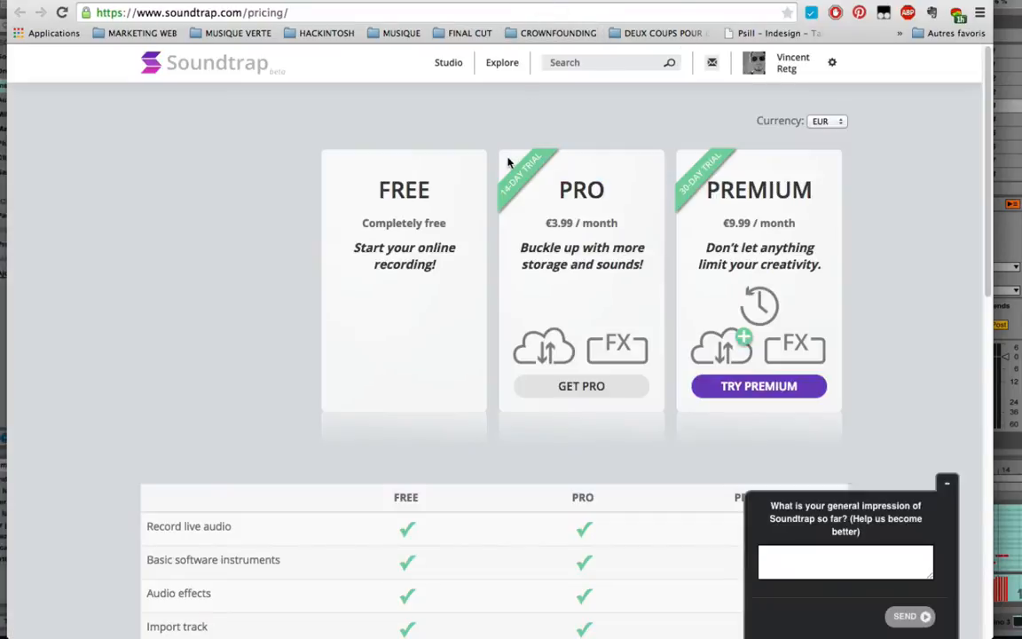
Compare the features and prices of the Free, Pro and Premium plans on the pricing page.
scroll(508, 162, down, 15)
scroll(431, 166, up, 15)
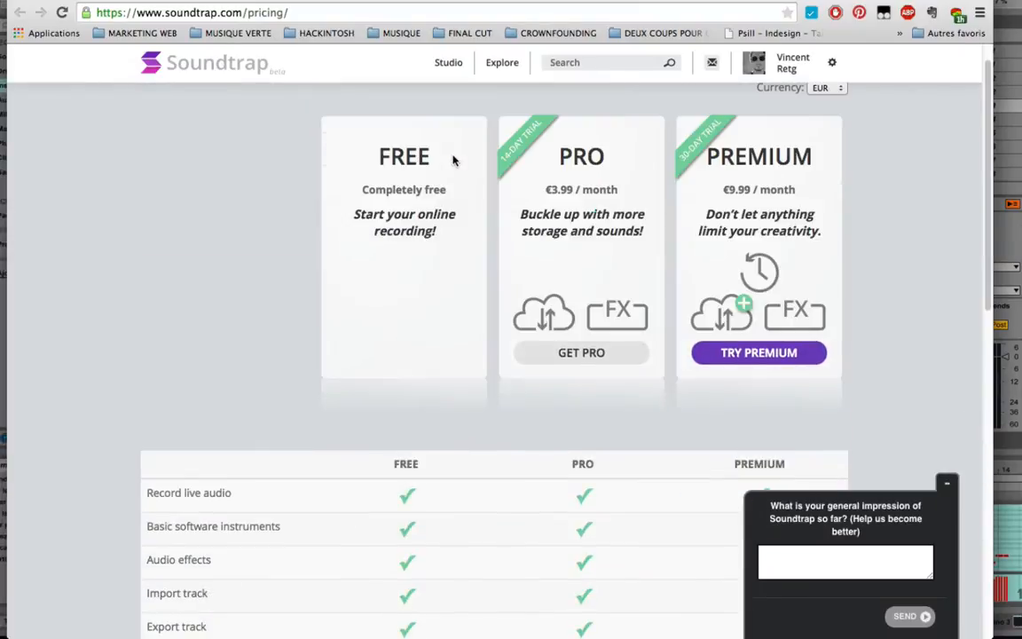
scroll(263, 245, down, 5)
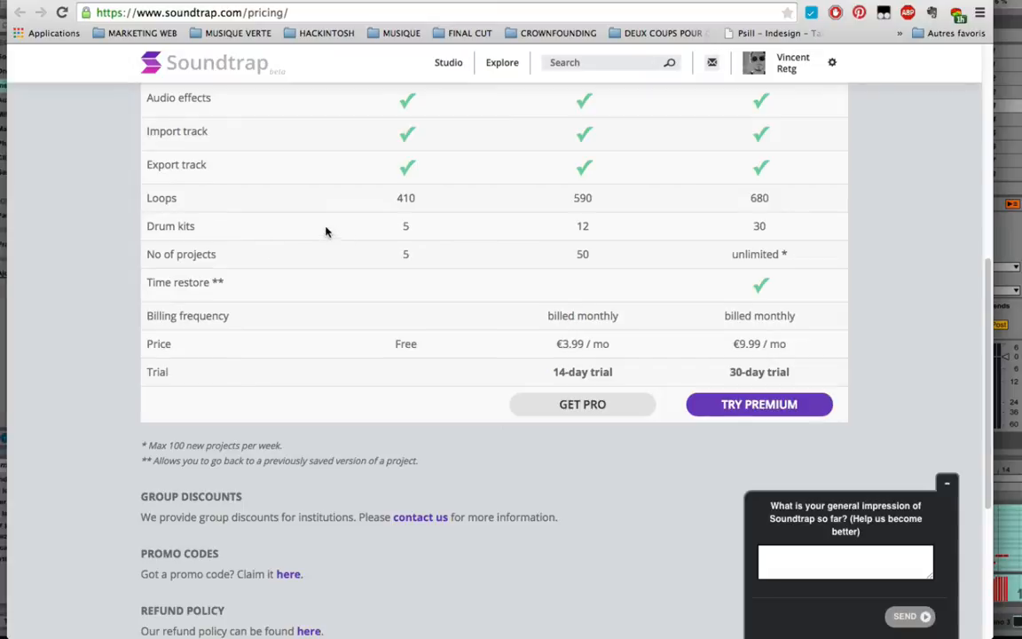
scroll(355, 240, up, 5)
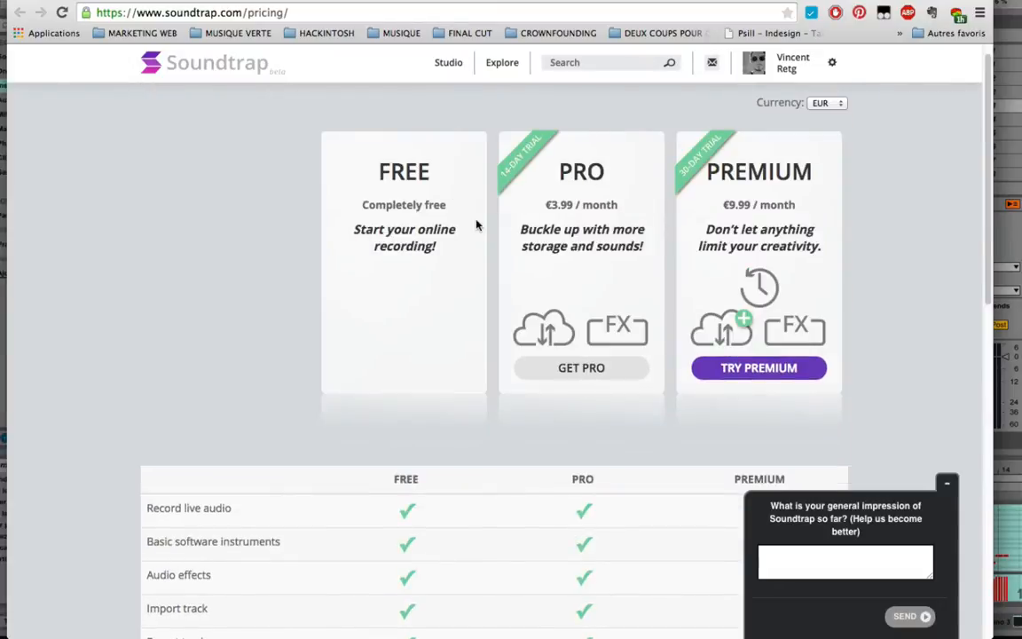
scroll(585, 213, down, 1)
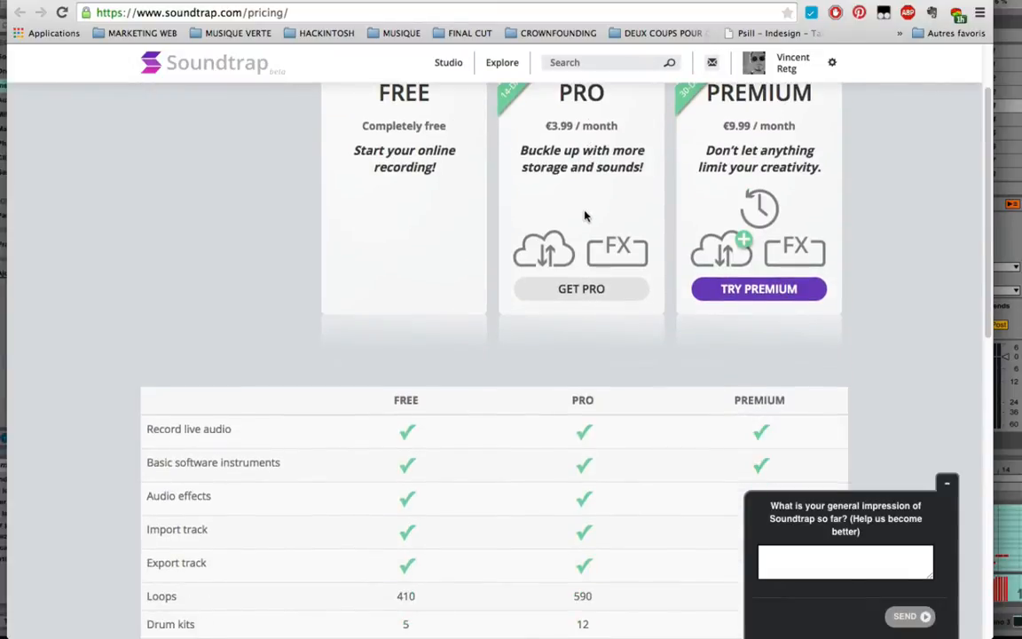
scroll(500, 337, down, 2)
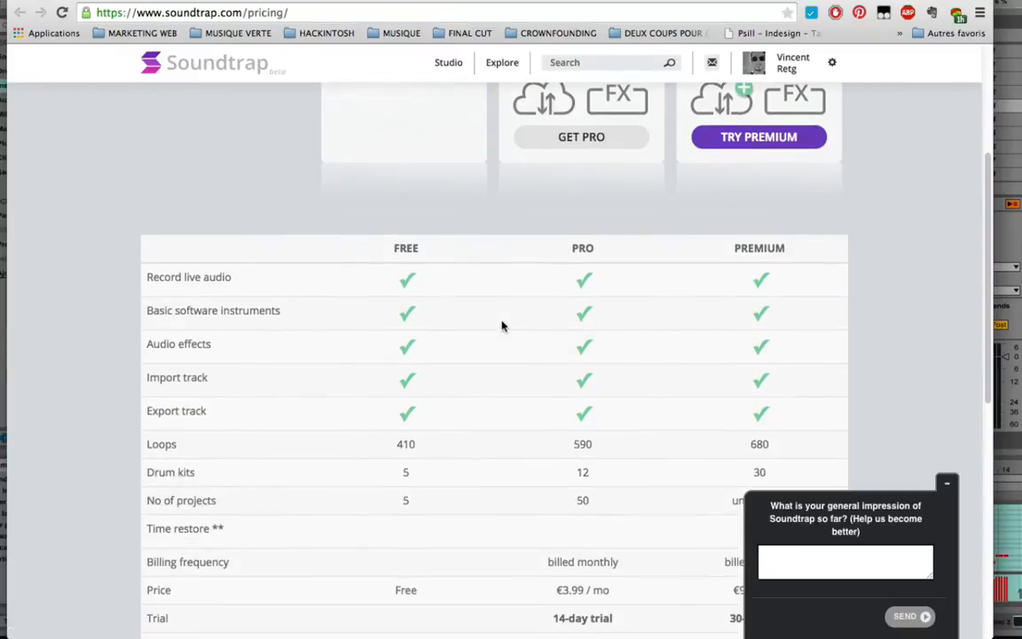
Finish looking over the pricing plans and open a new empty song in the studio.
scroll(510, 312, down, 1)
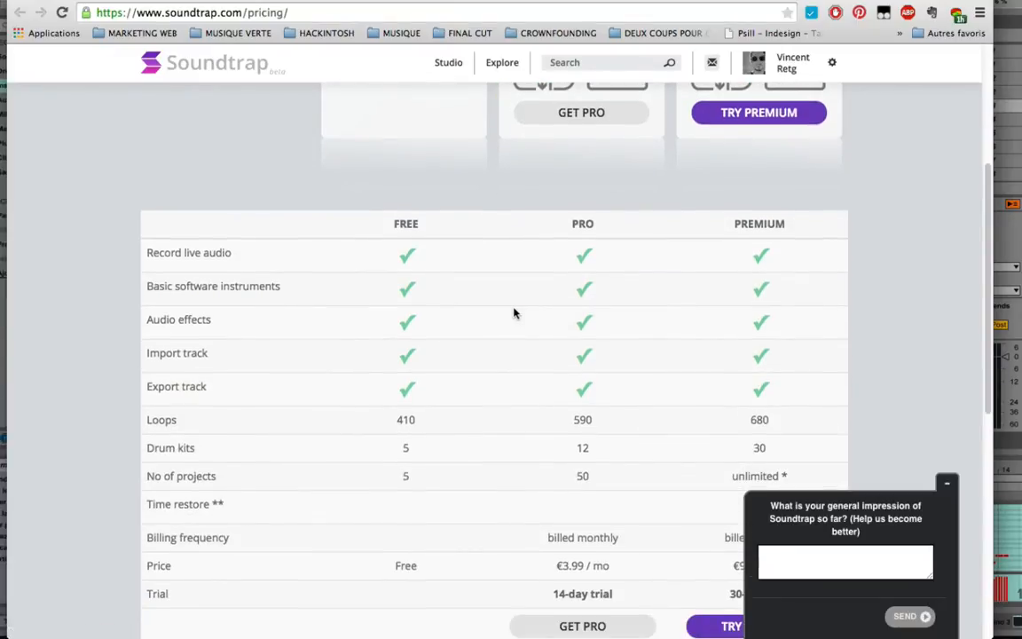
scroll(514, 312, up, 3)
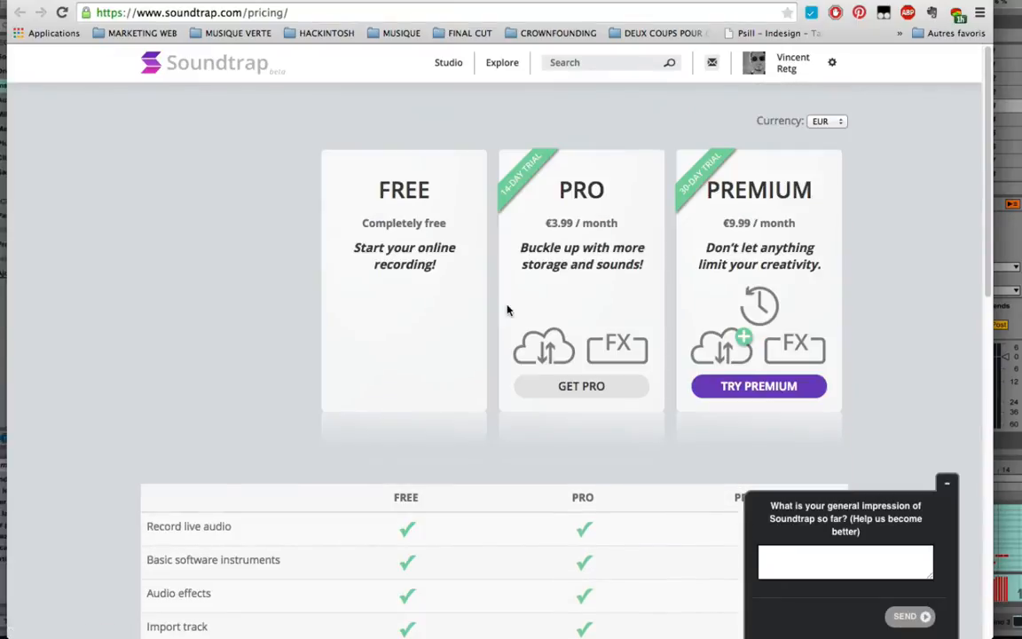
click(440, 64)
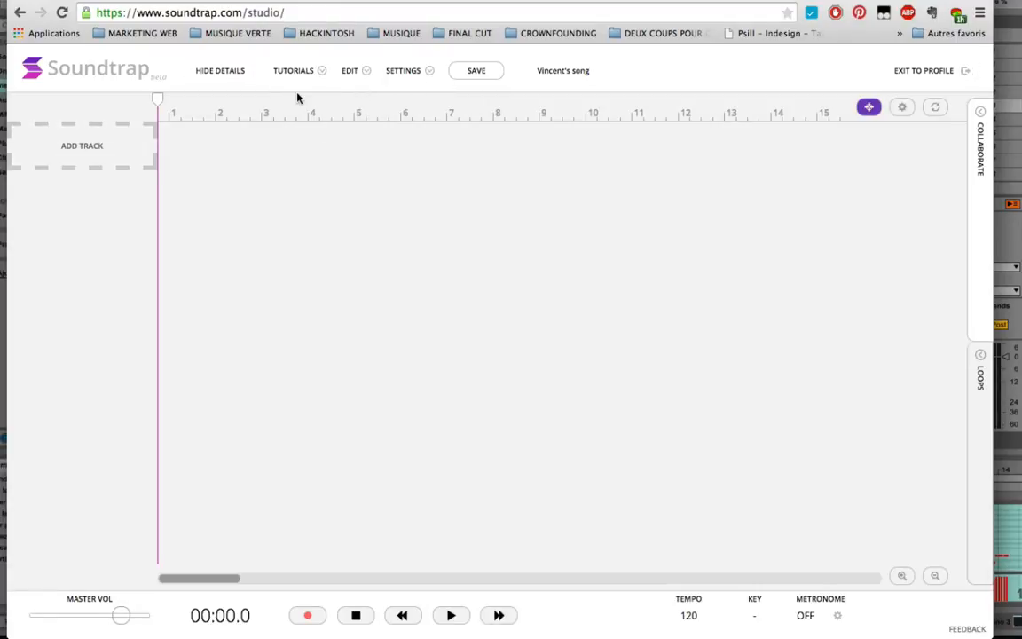
Look through the track source options and add a Drums track from the Soundtrap instruments.
click(87, 147)
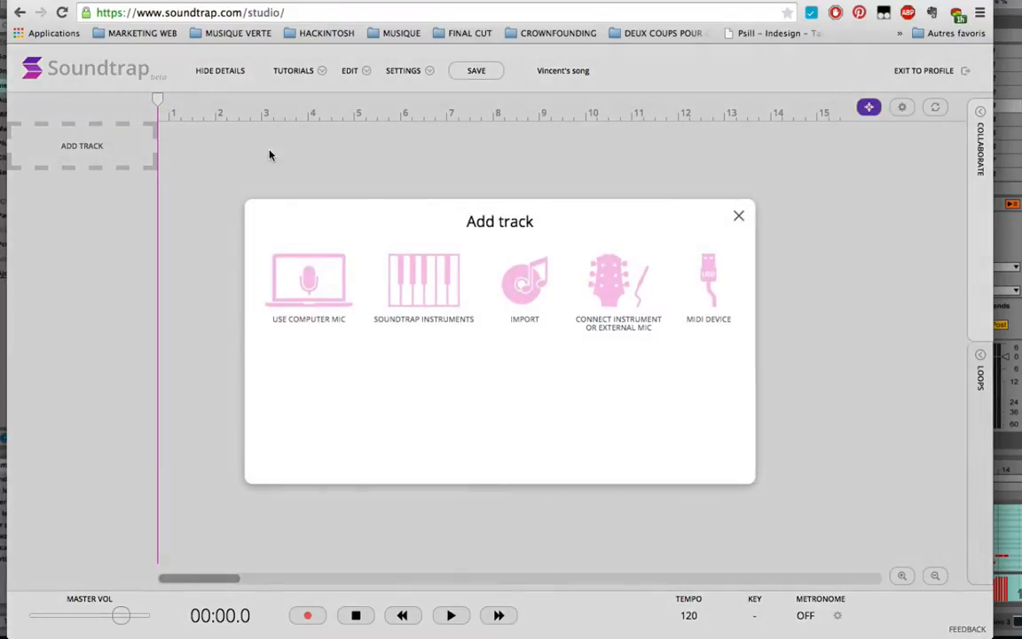
click(709, 280)
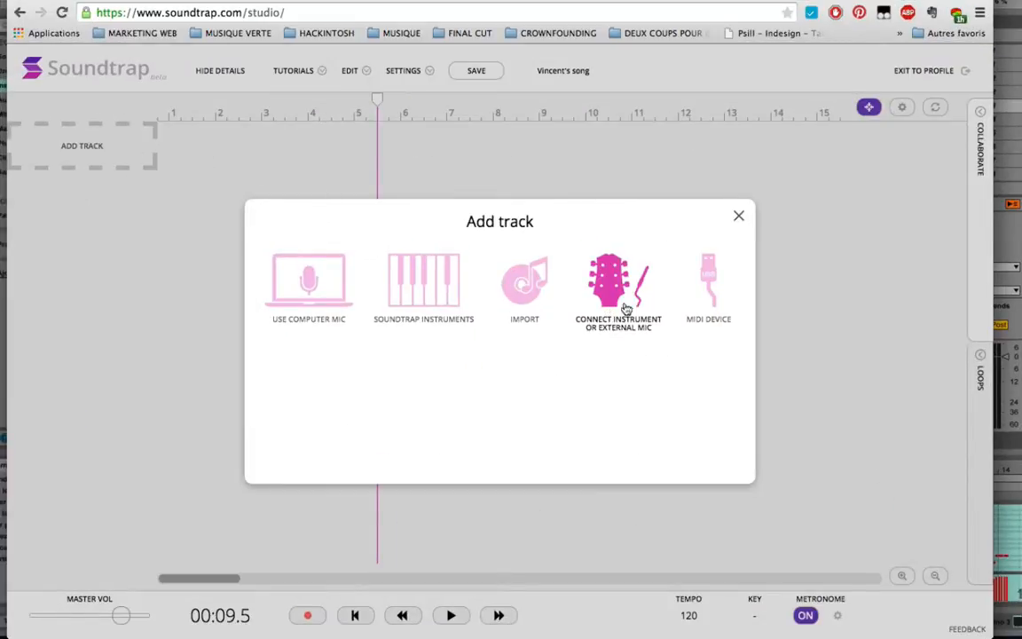
click(635, 302)
click(528, 289)
click(449, 290)
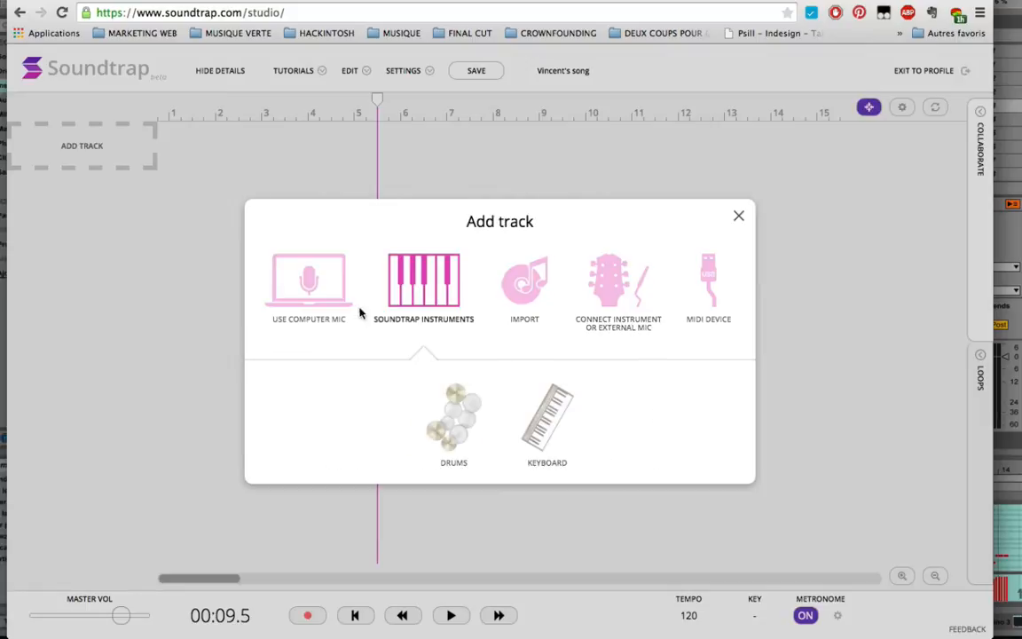
click(454, 415)
Load the Sixties drum kit and play a few test hits on it.
click(550, 220)
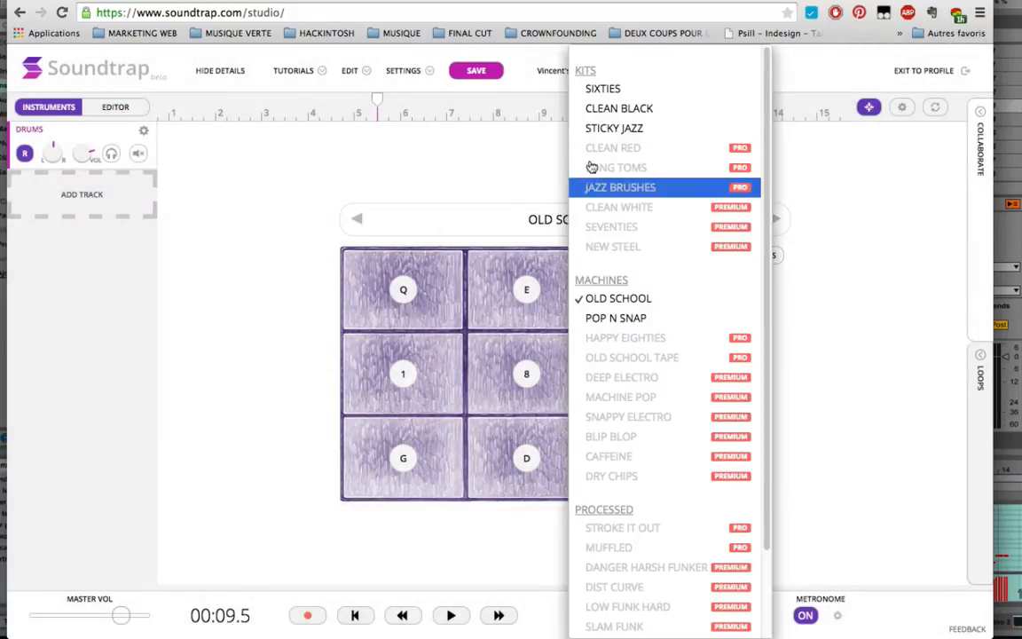
click(601, 89)
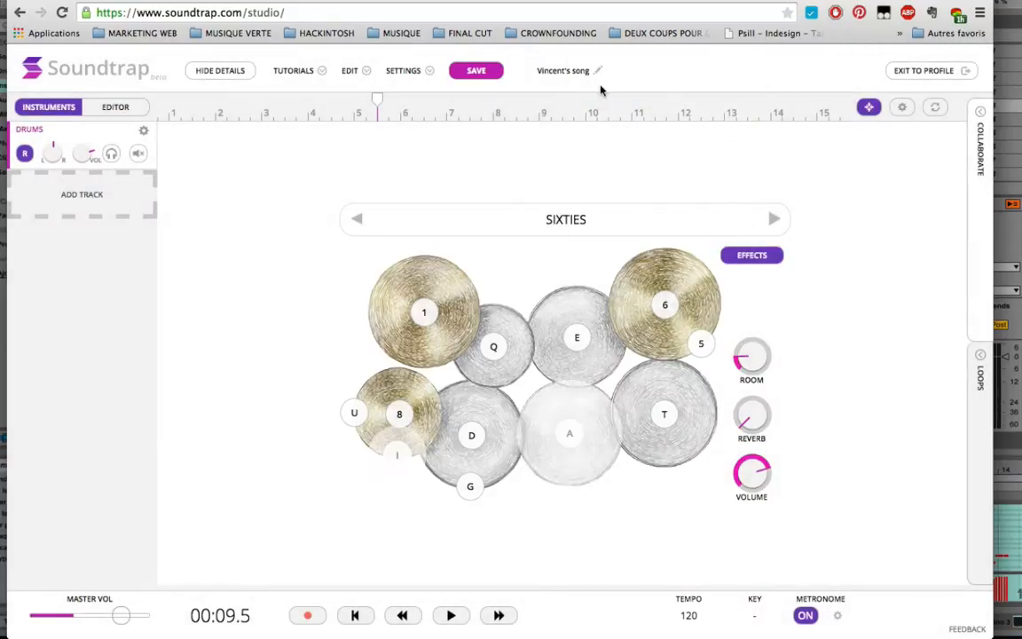
key(i)
key(d)
key(i)
key(a)
key(i)
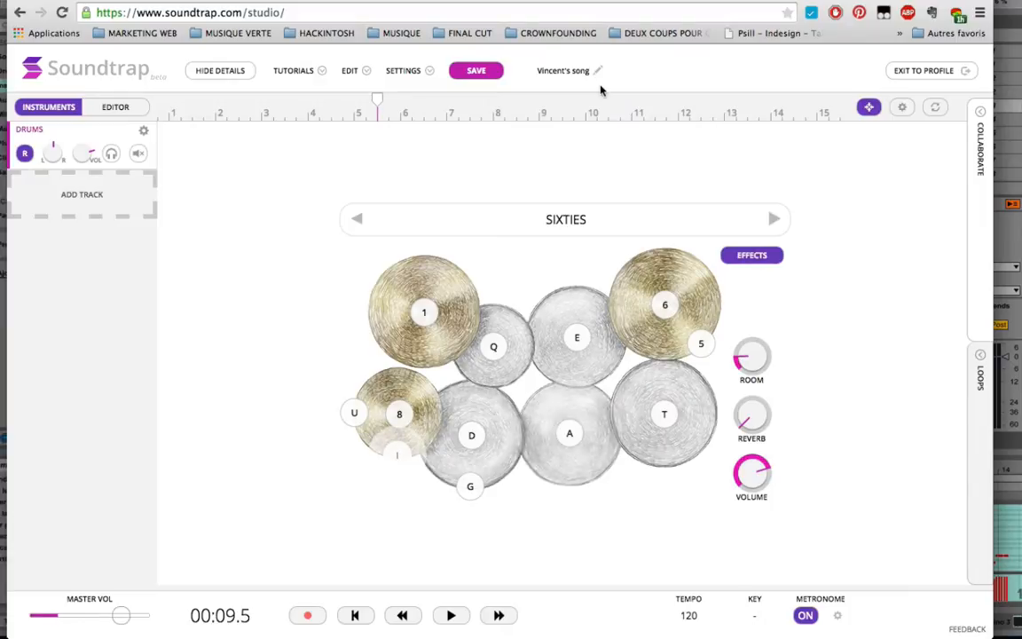
key(a)
key(d)
key(8)
key(g)
key(d)
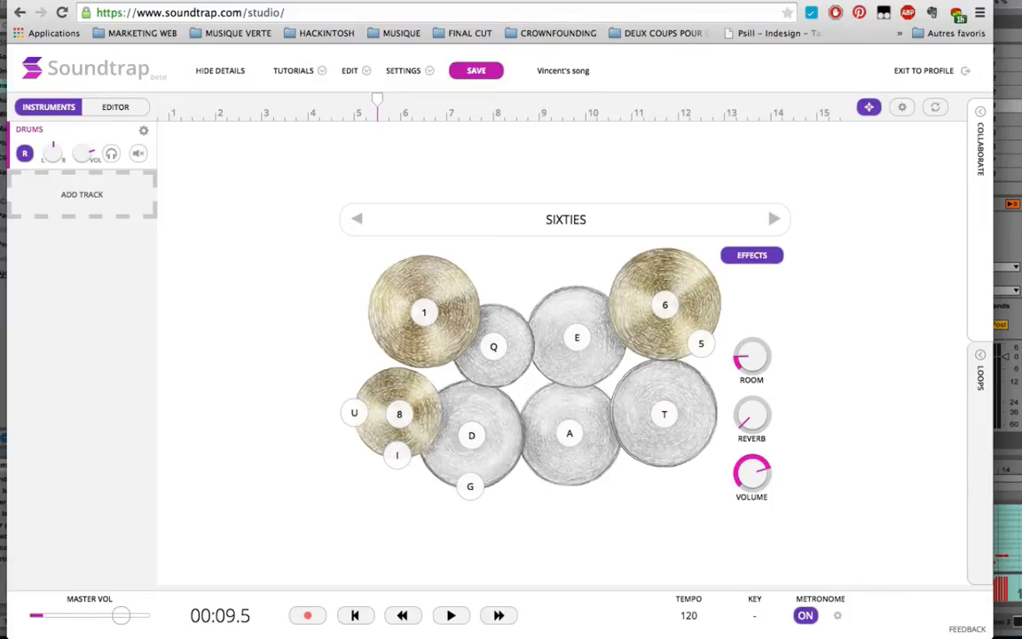
Switch the drums to the Clean Black kit and practise a beat with kick, snare, hi-hat and cymbal.
click(577, 222)
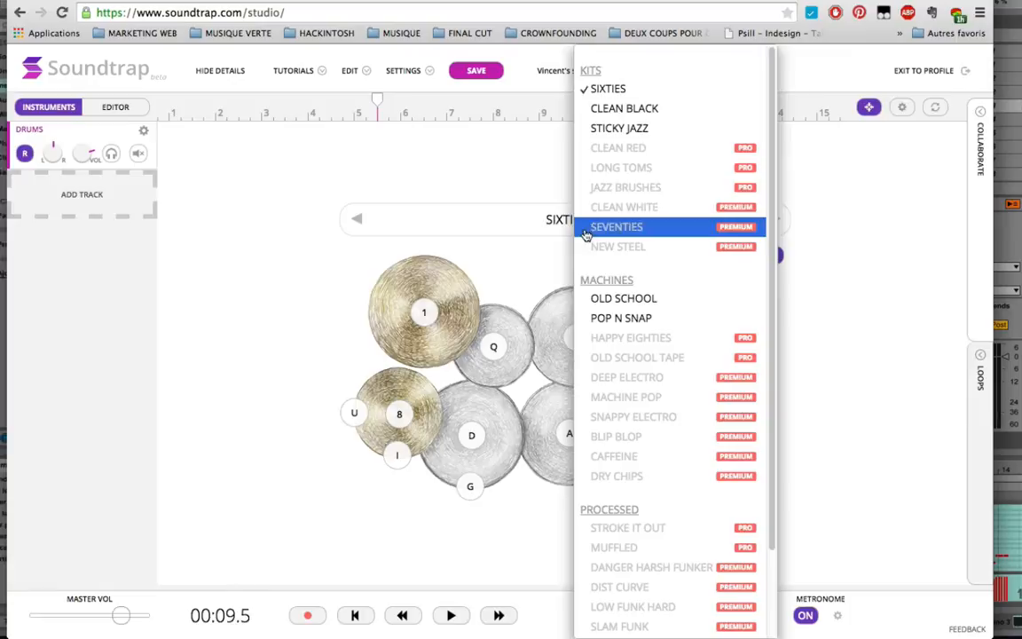
click(617, 109)
key(a)
key(i)
key(a)
key(i)
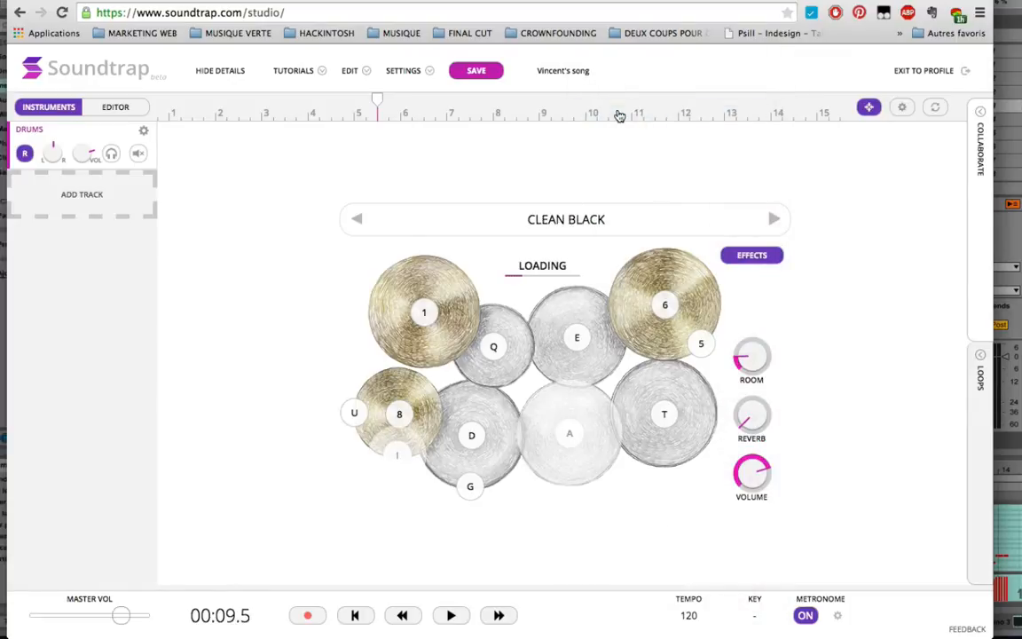
key(u)
key(8)
key(8)
key(i)
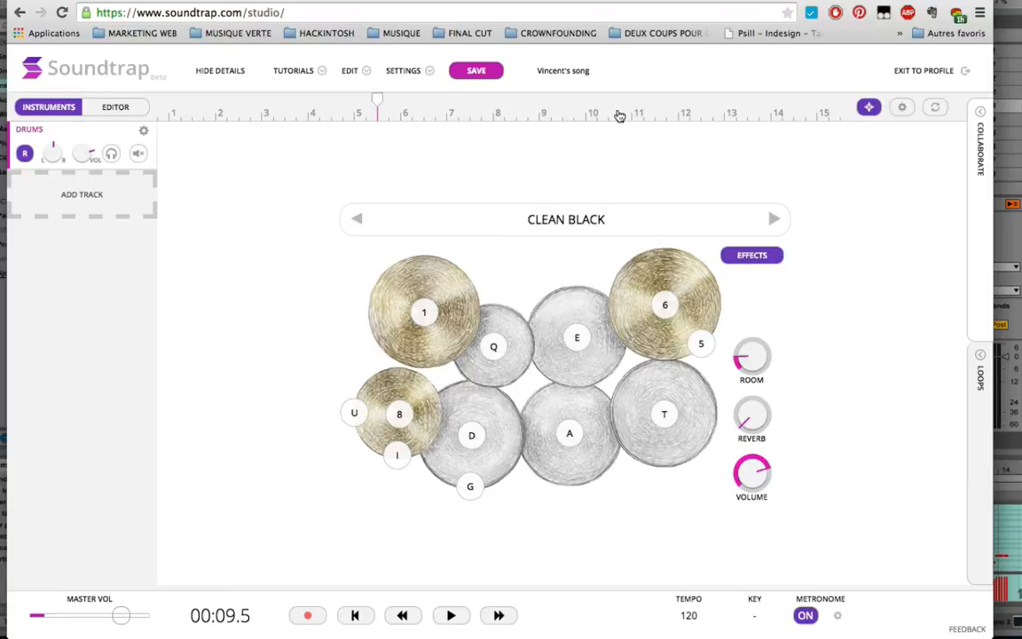
key(u)
key(8)
key(8)
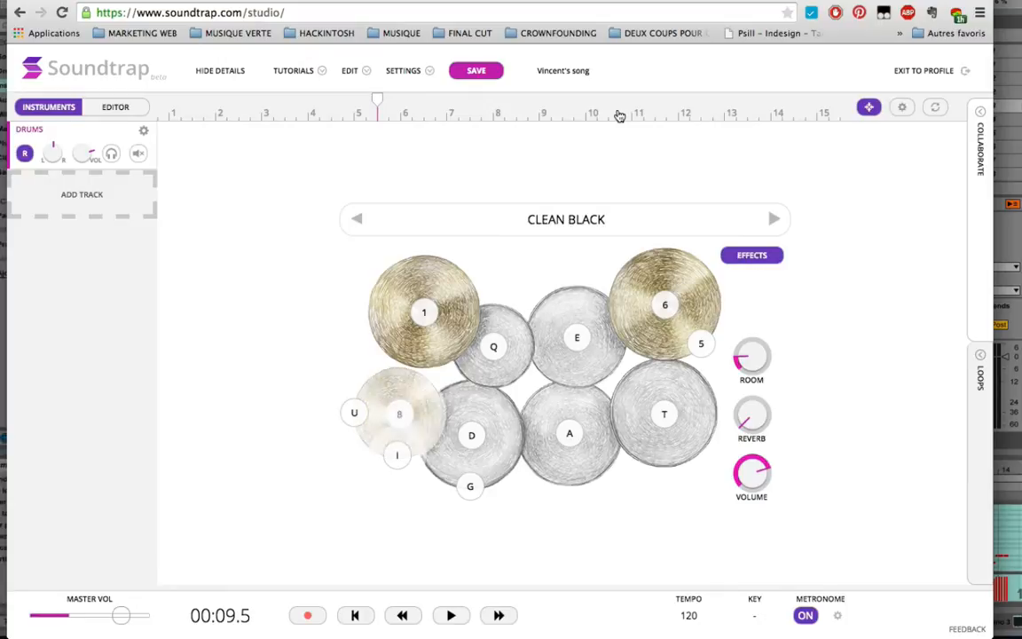
key(1)
key(8)
key(a)
key(u)
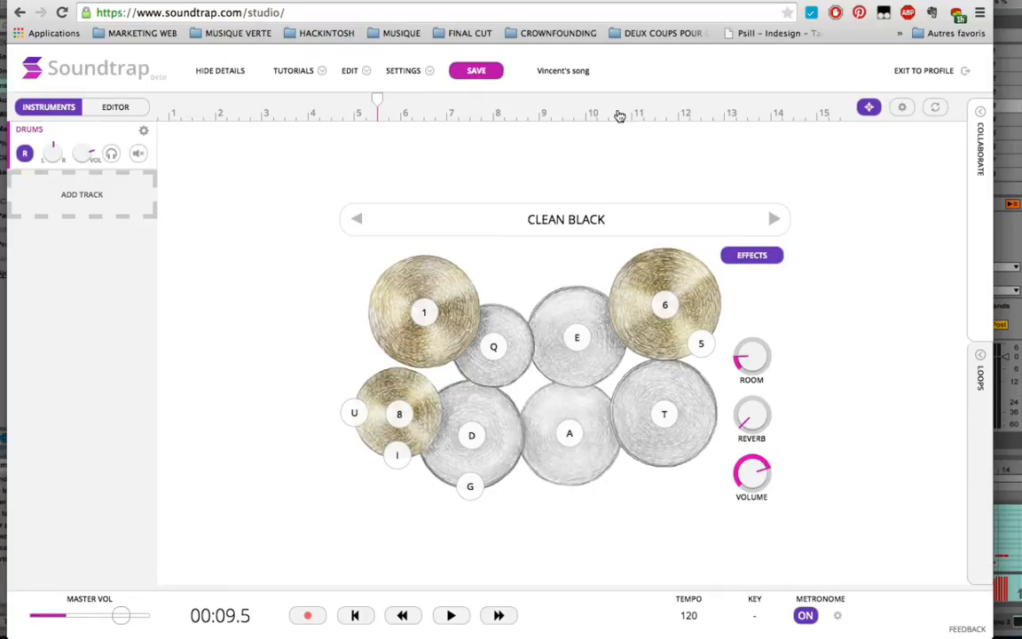
key(d)
key(u)
key(a)
key(u)
key(i)
key(d)
key(u)
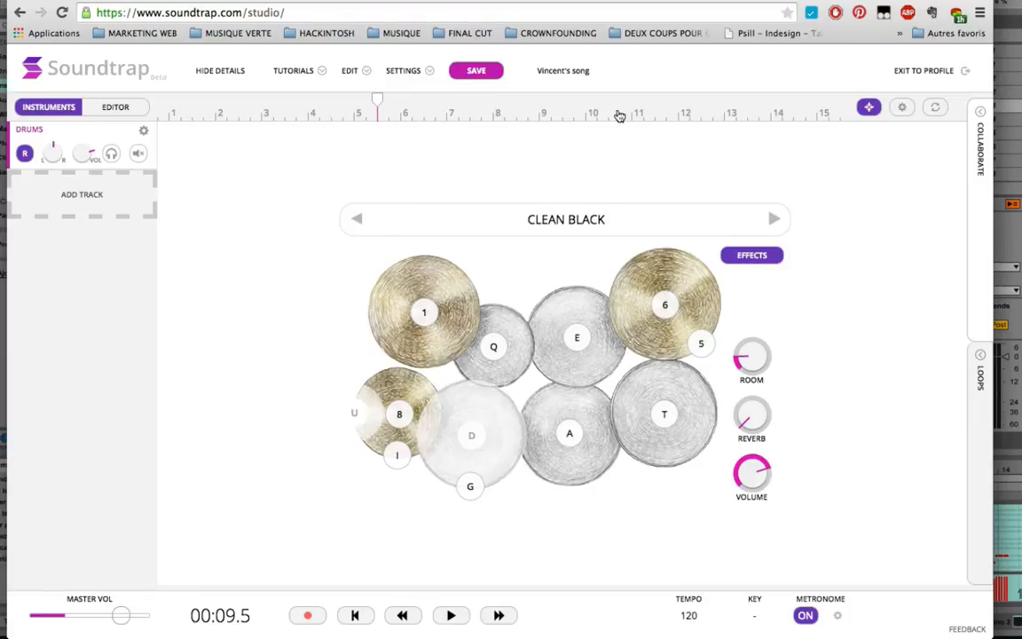
key(a)
key(i)
key(i)
key(d)
key(a)
key(i)
key(i)
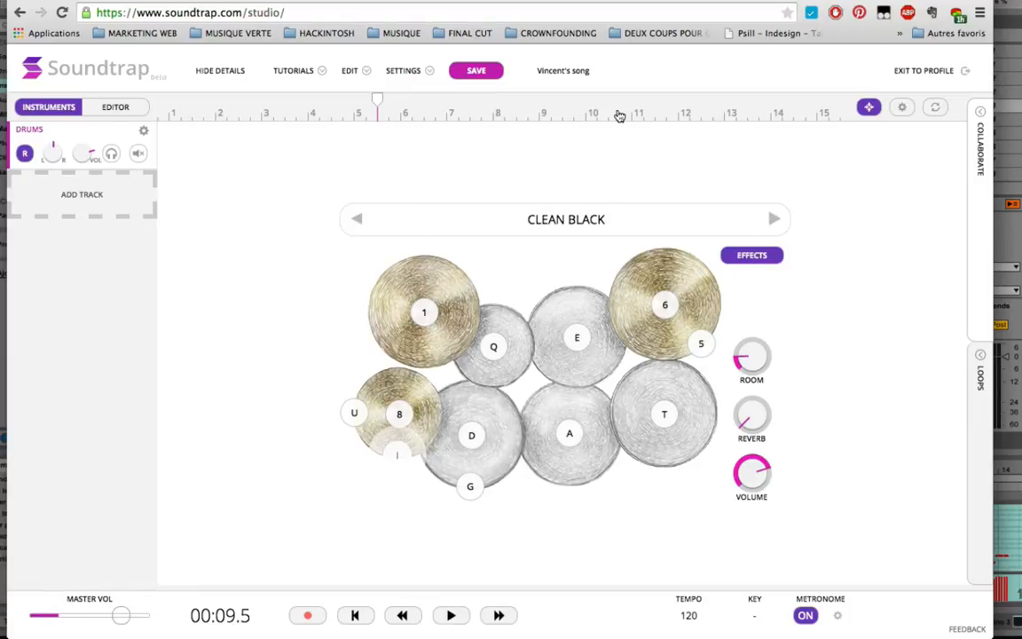
key(i)
key(d)
key(d)
key(u)
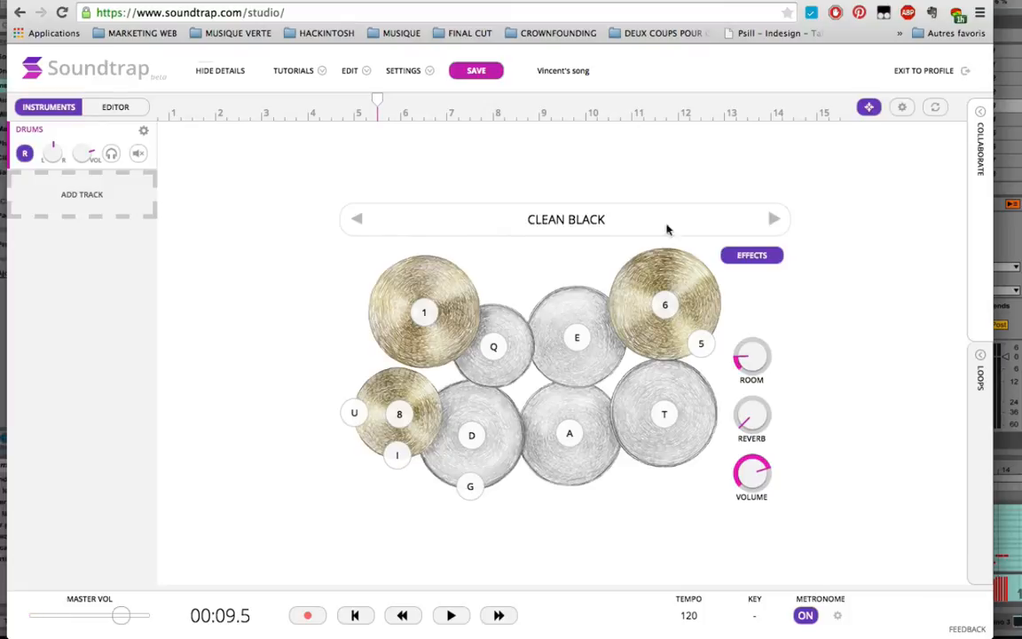
Record a drum beat of about four bars from the start of the song with the Clean Black kit.
click(355, 615)
click(308, 615)
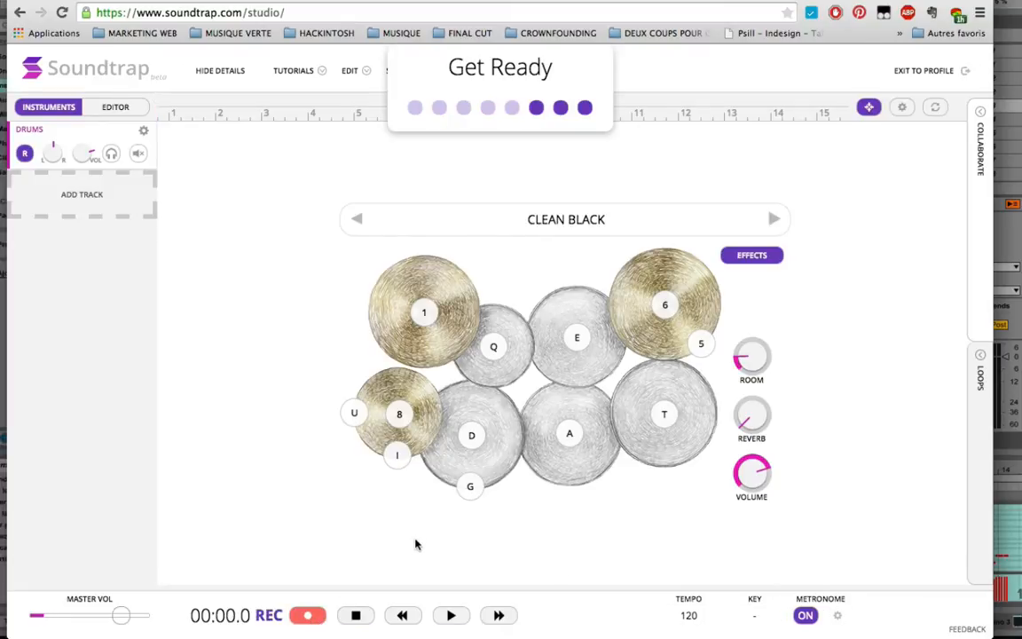
key(a)
key(u)
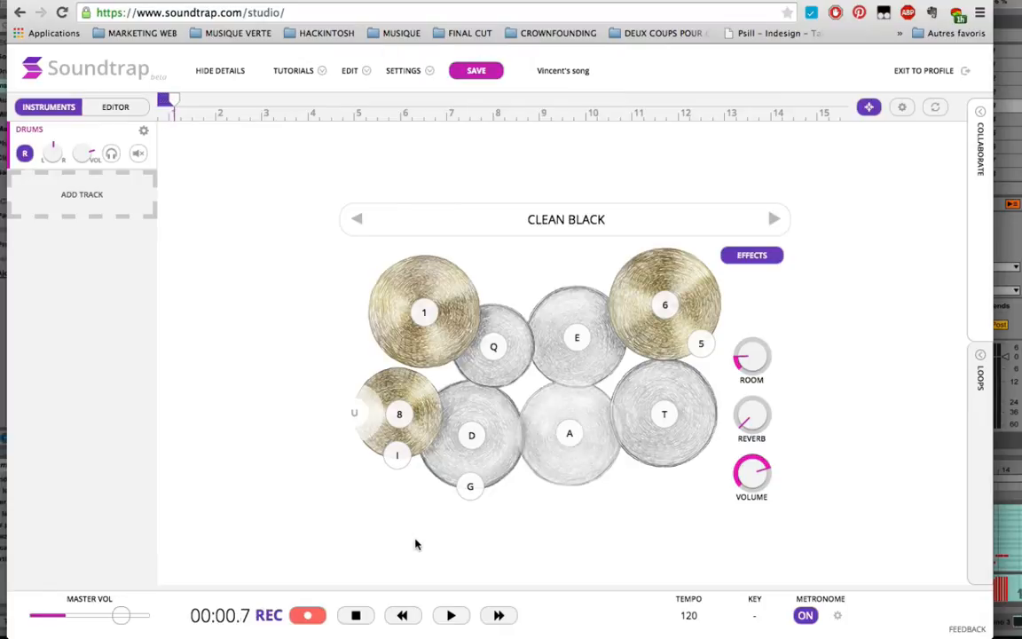
key(d)
key(a)
key(u)
key(d)
key(u)
key(a)
key(u)
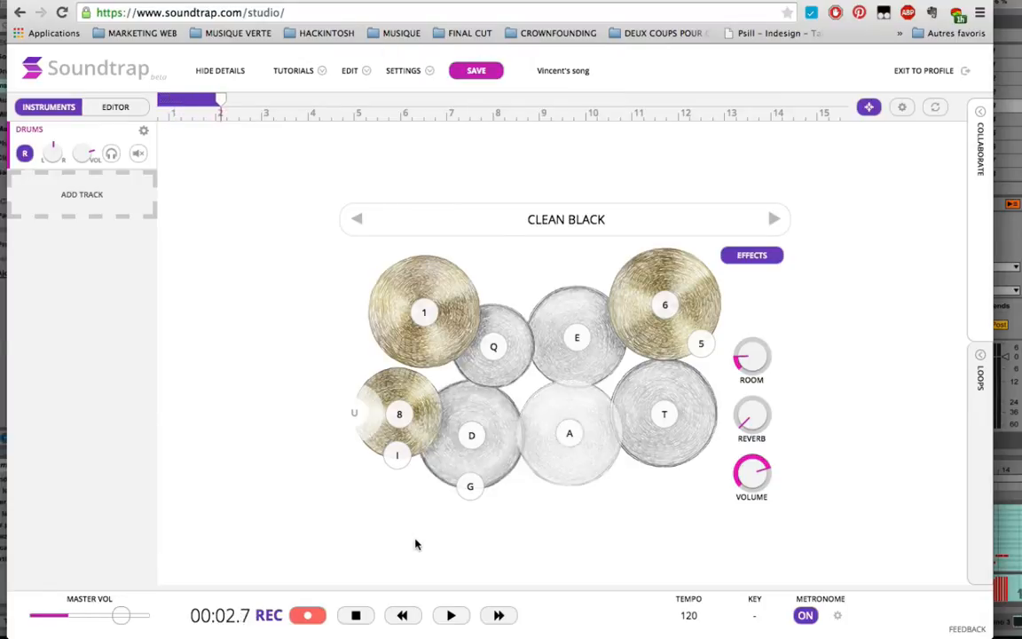
key(d)
key(u)
key(a)
key(u)
key(d)
key(u)
key(a)
key(t)
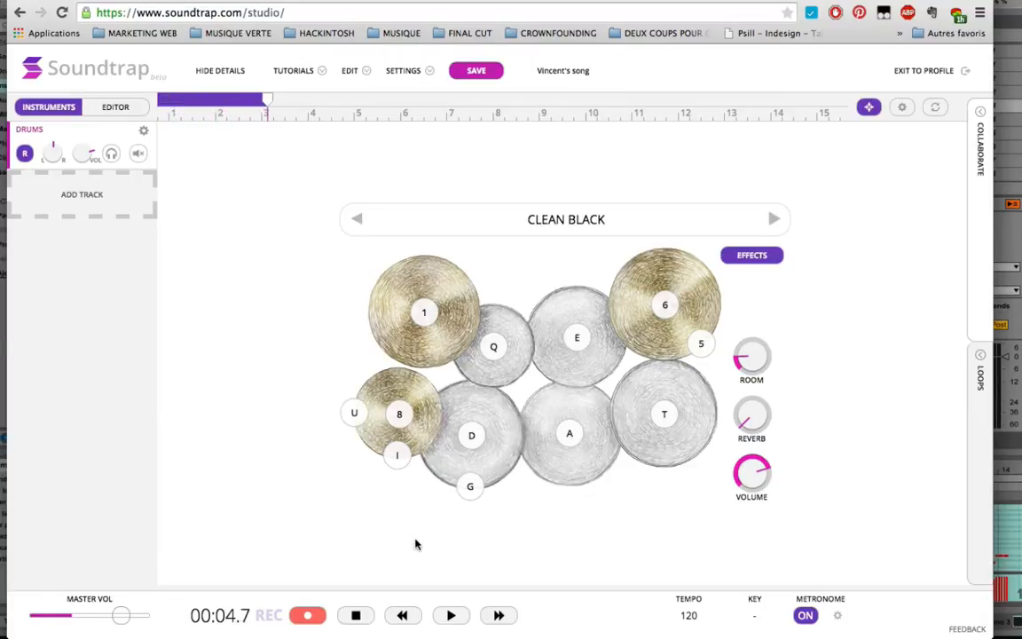
key(d)
key(u)
key(a)
key(u)
key(d)
key(a)
key(u)
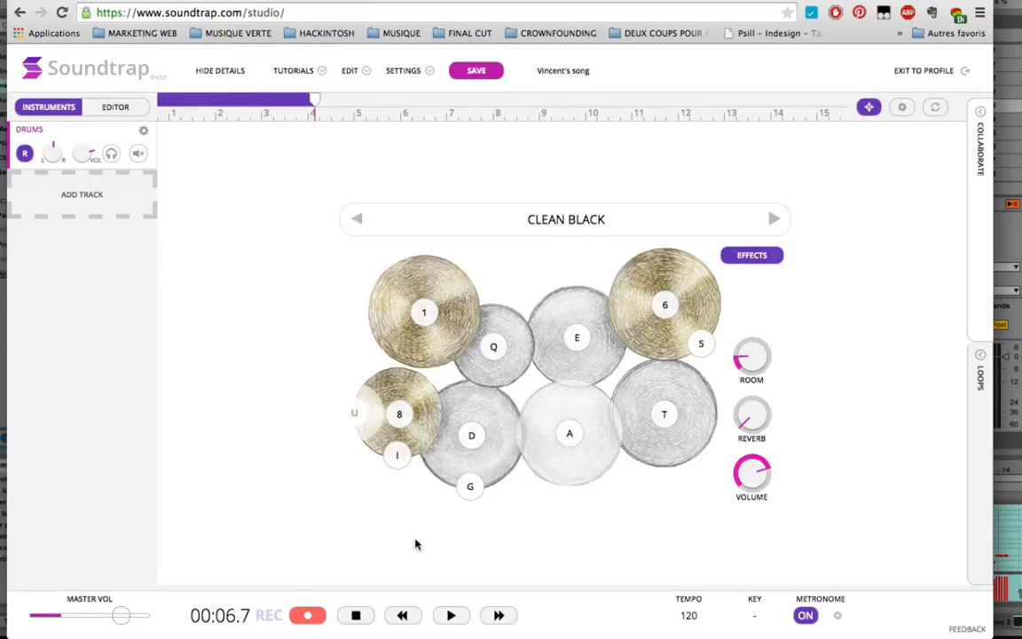
key(d)
key(a)
key(u)
key(d)
key(8)
click(356, 615)
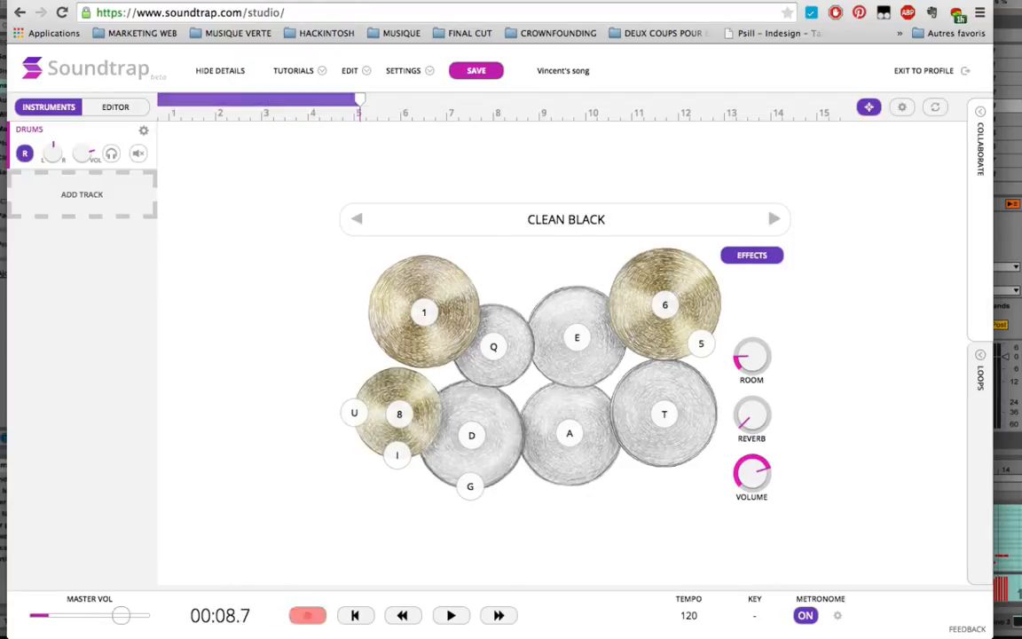
In the editor, trim the recorded drum region to end at bar 5 and loop it to about the end of bar 15.
click(108, 107)
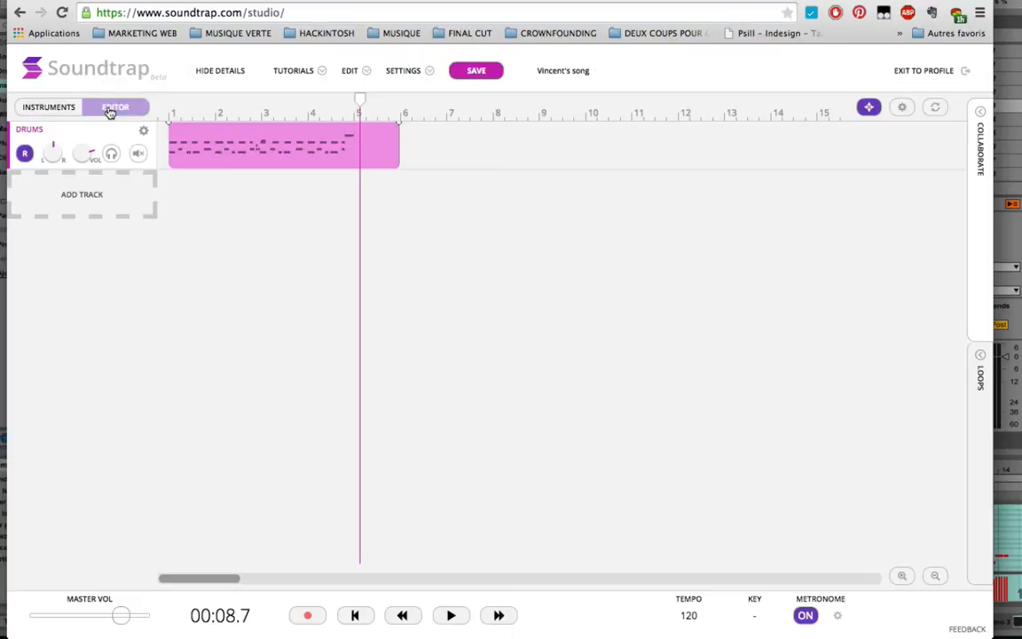
drag(399, 160, 350, 160)
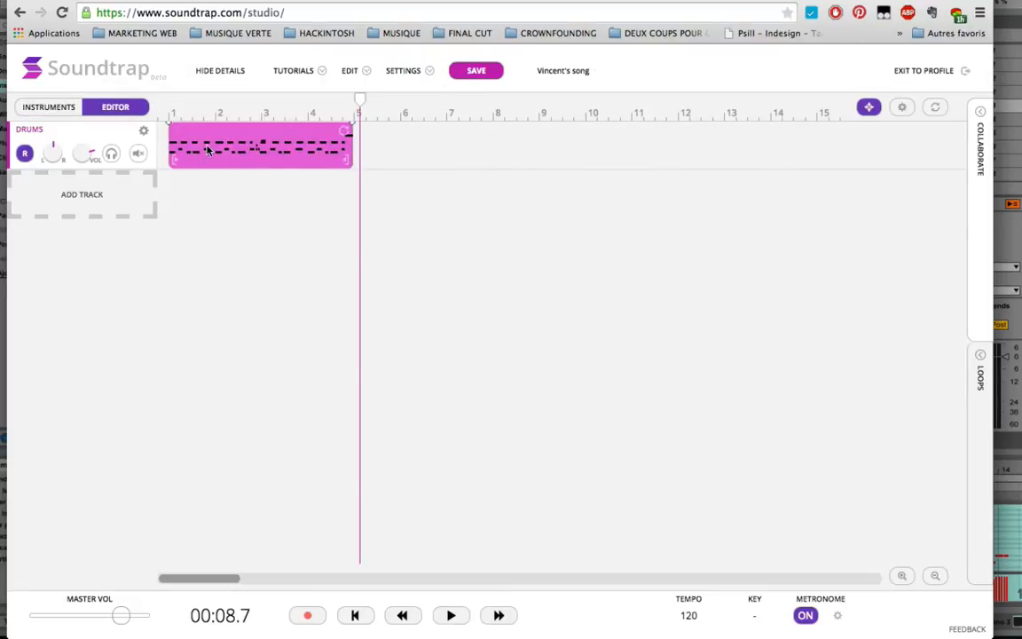
click(171, 105)
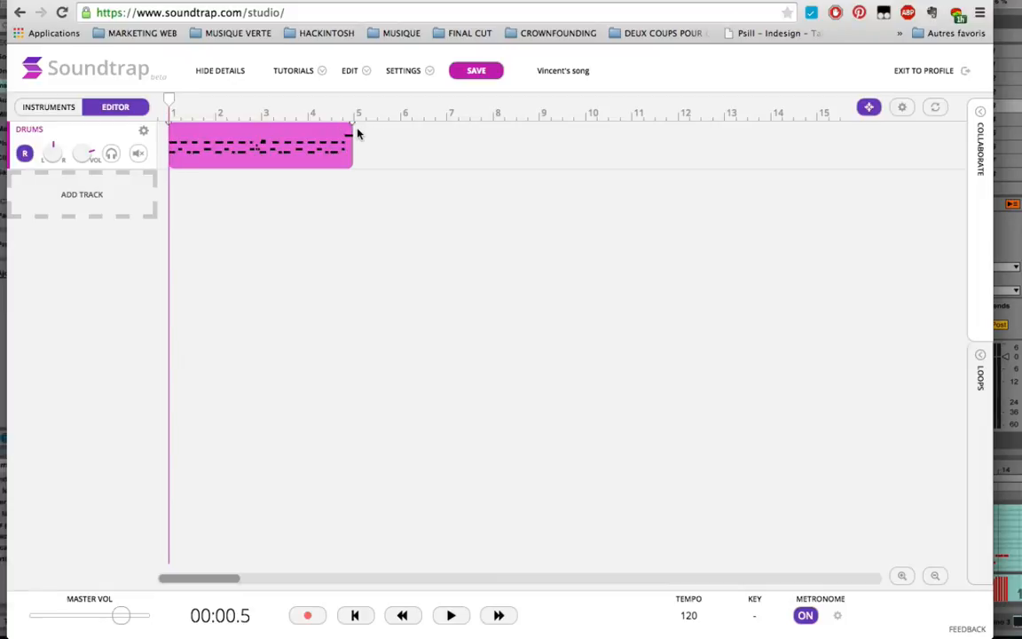
drag(348, 131, 841, 108)
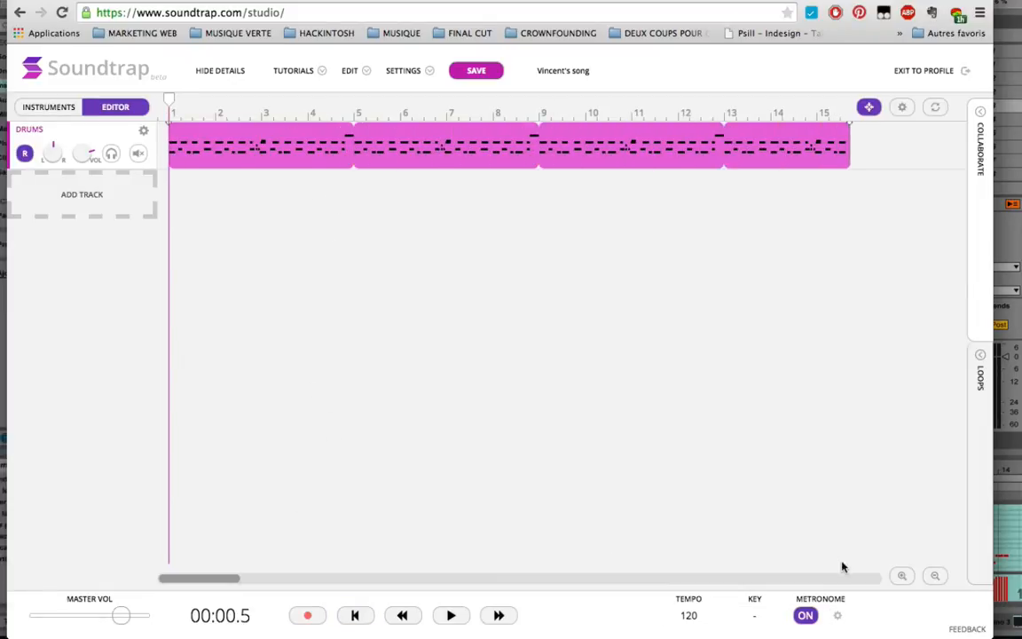
click(934, 576)
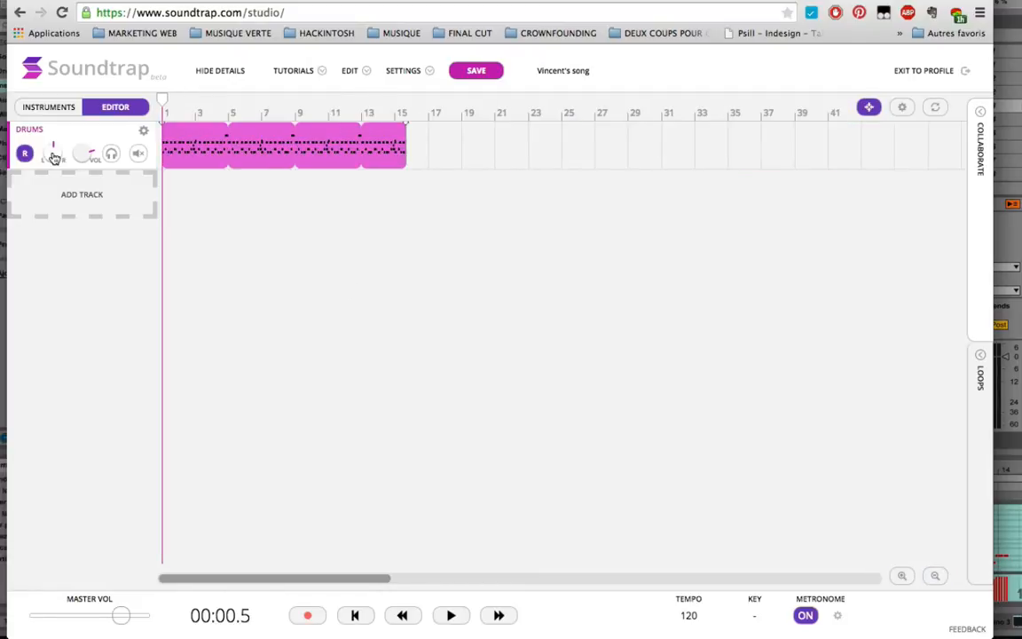
Add a Keyboard track from the Soundtrap instruments and show the synth tweak controls of its Emo Pad sound.
click(71, 191)
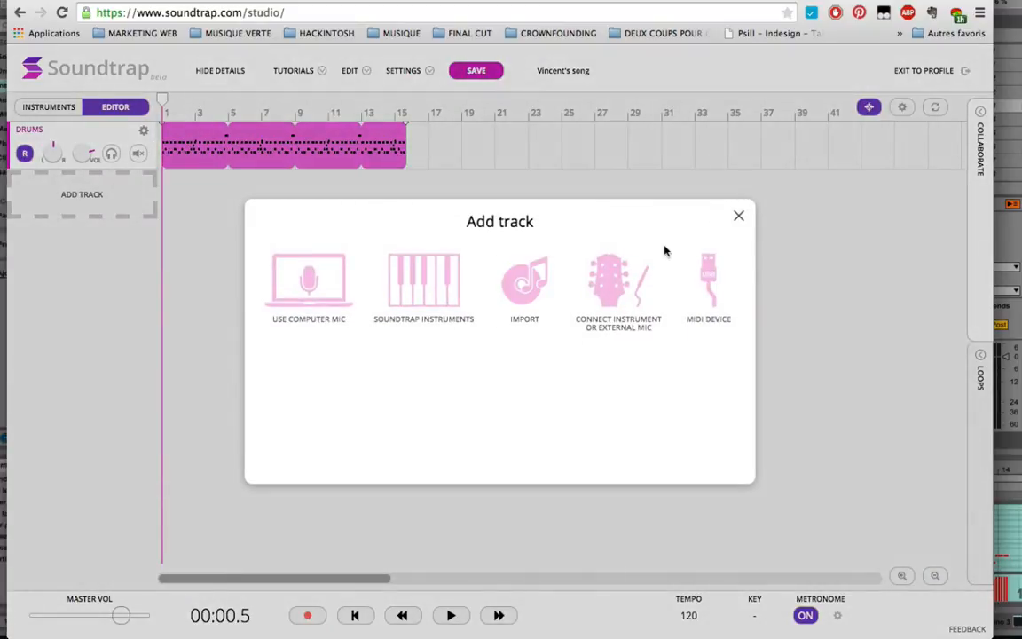
click(428, 297)
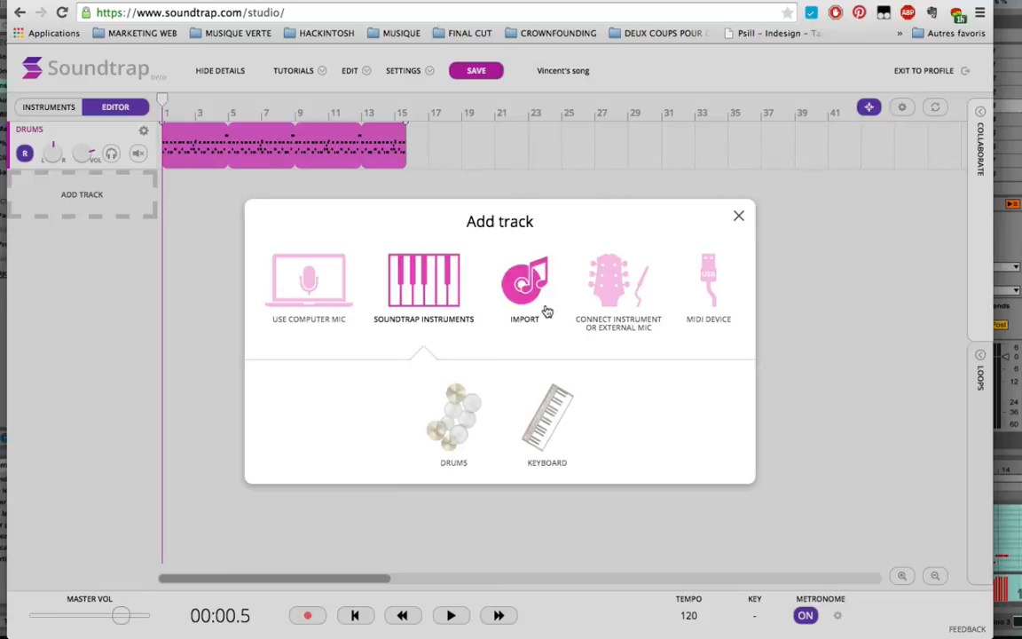
click(548, 413)
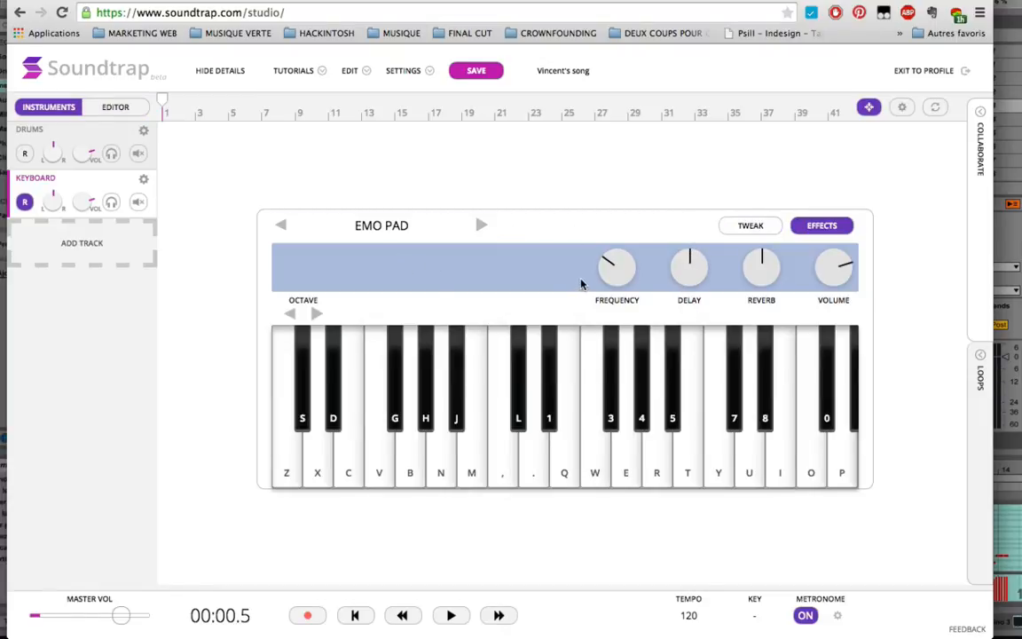
click(749, 225)
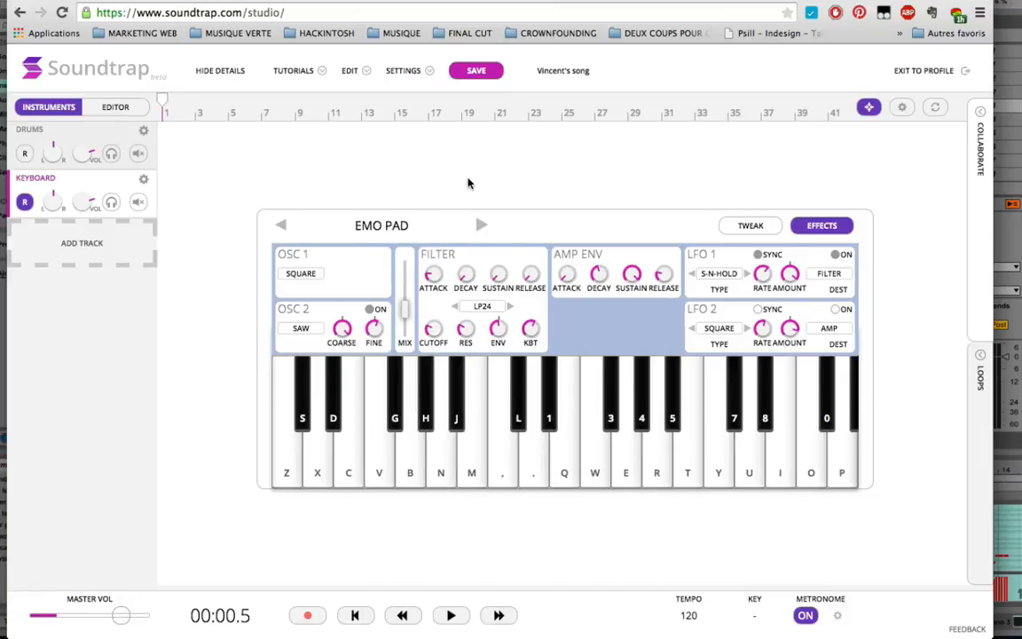
Return to the arrangement editor and make the Keyboard track the active one.
click(115, 107)
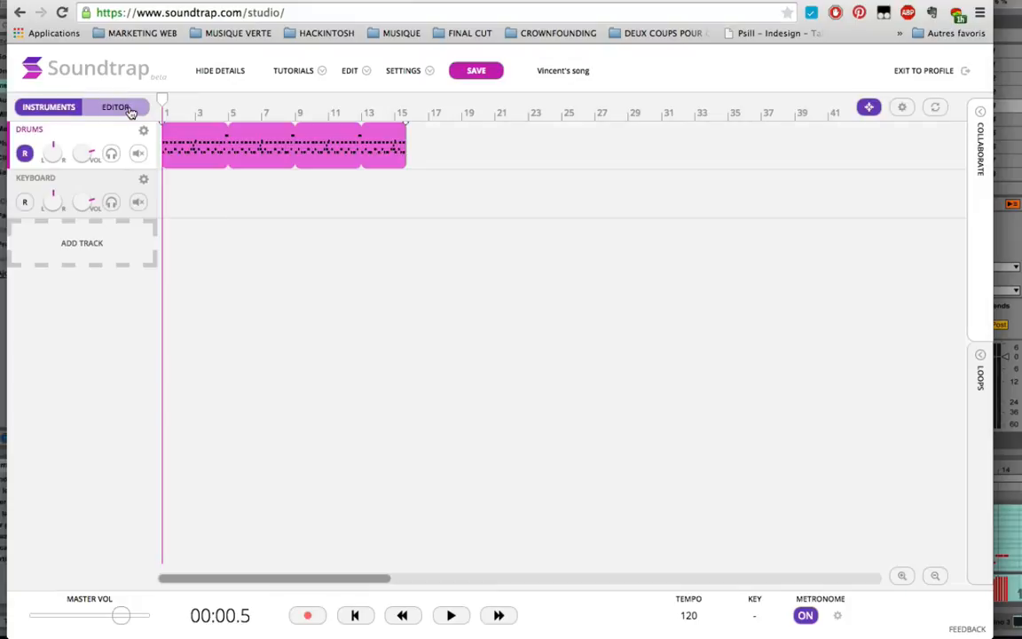
click(111, 202)
click(93, 187)
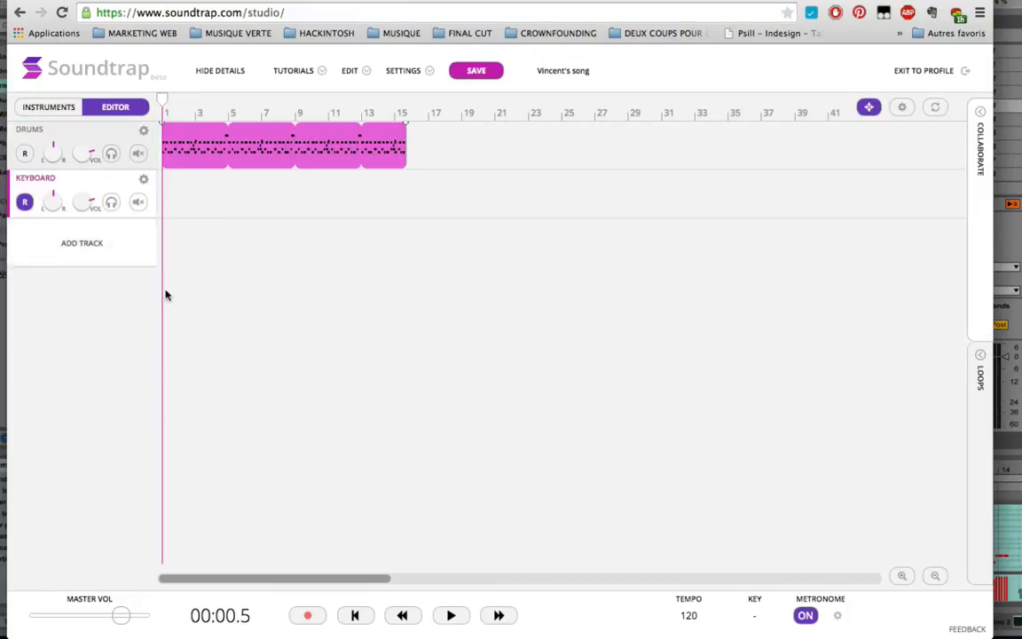
Record about eight bars of chords on the Keyboard track from the start of the song and loop the region to bar 41.
click(311, 615)
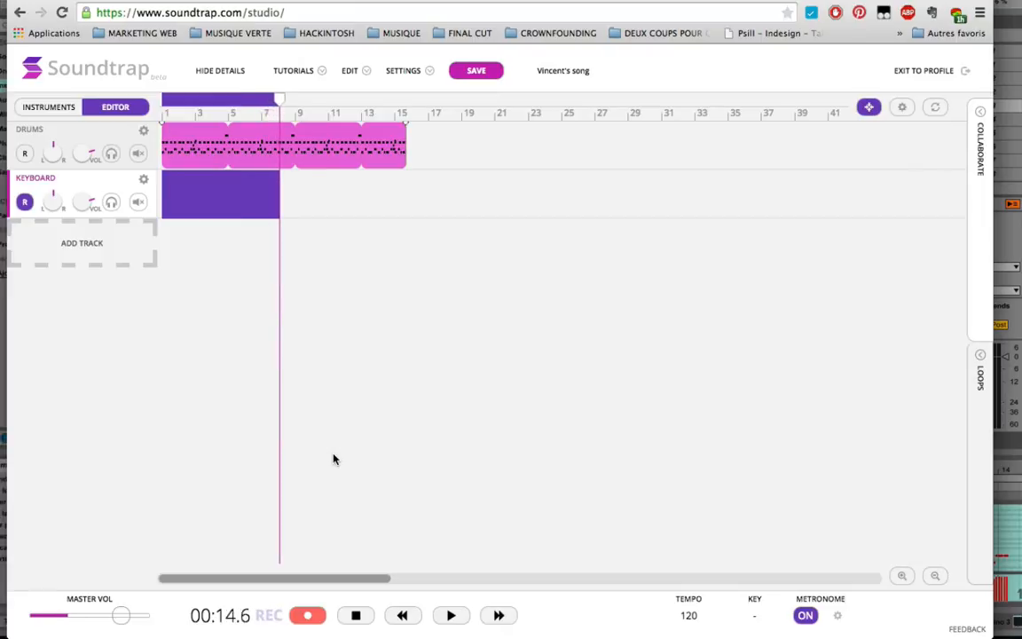
key(space)
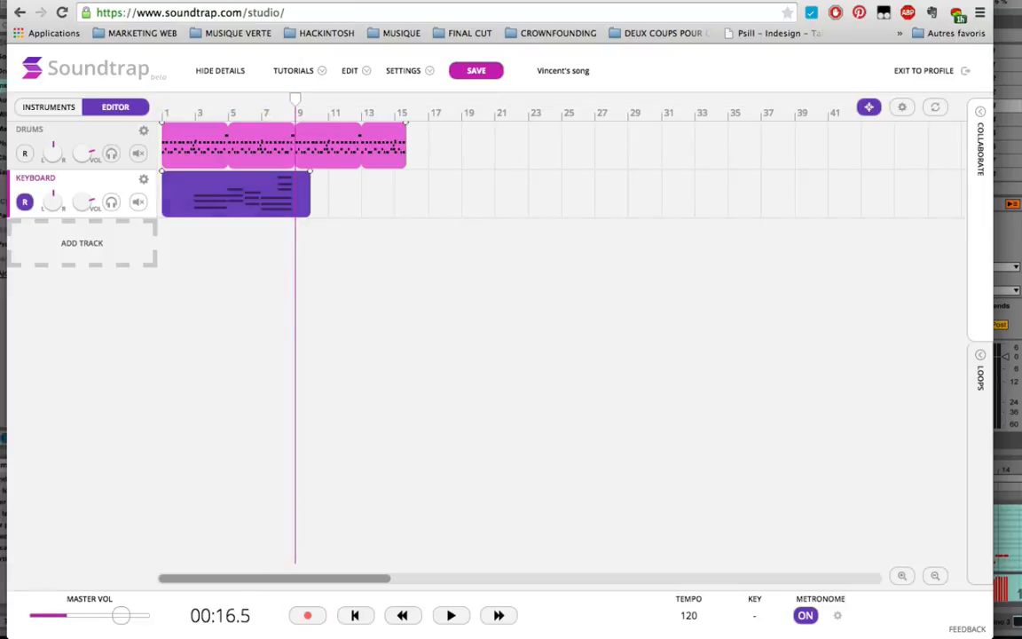
drag(307, 213, 821, 173)
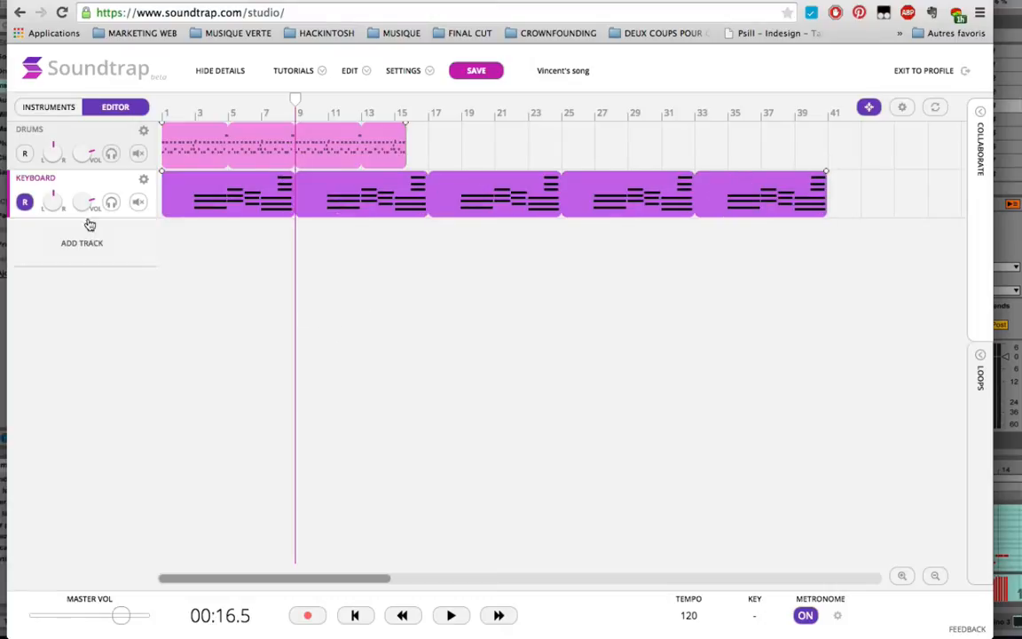
Add a Vocals track from the connected instrument or external mic options.
click(15, 226)
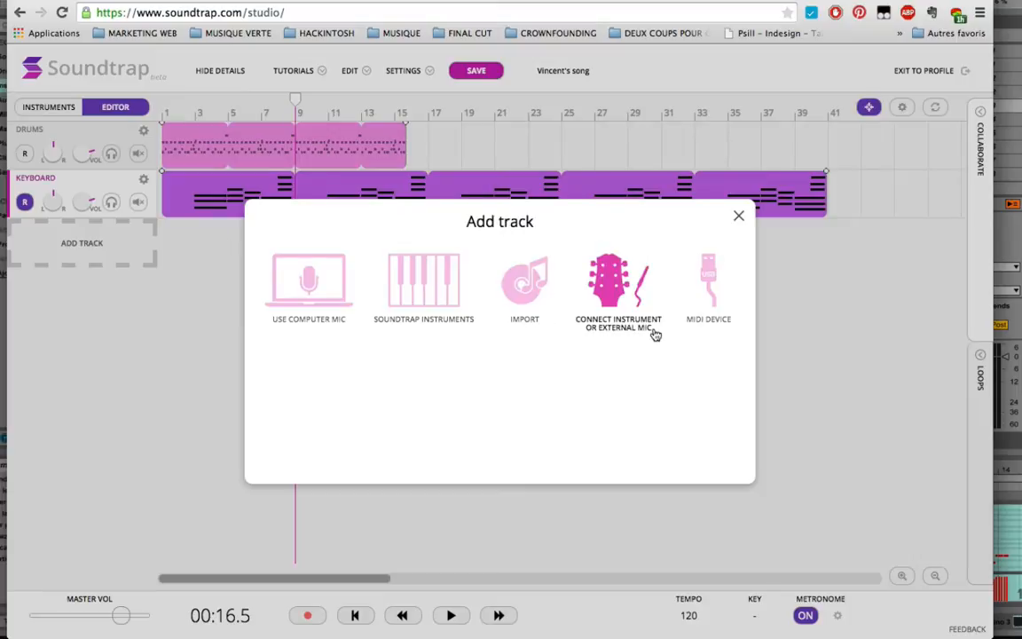
click(710, 294)
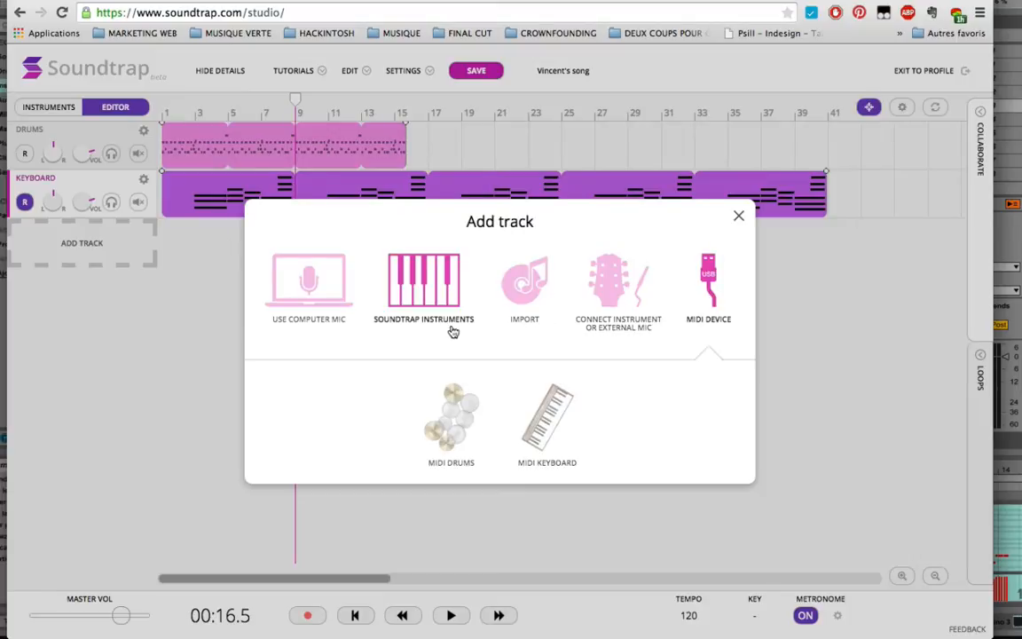
click(618, 282)
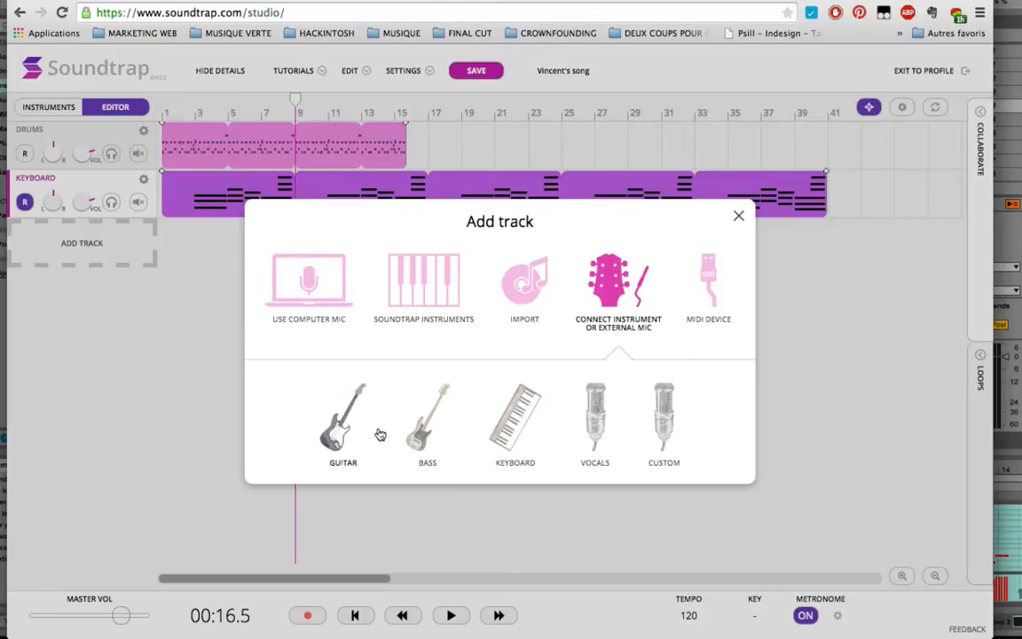
click(595, 415)
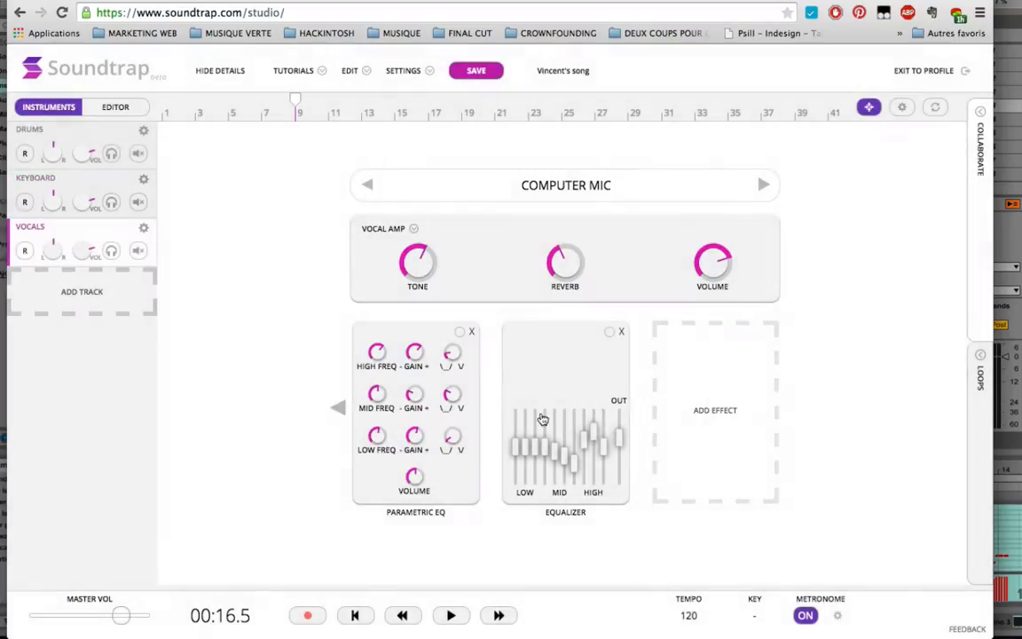
Arm the Vocals track with microphone access allowed, using Saffire as the input device and skipping the volume test.
click(25, 250)
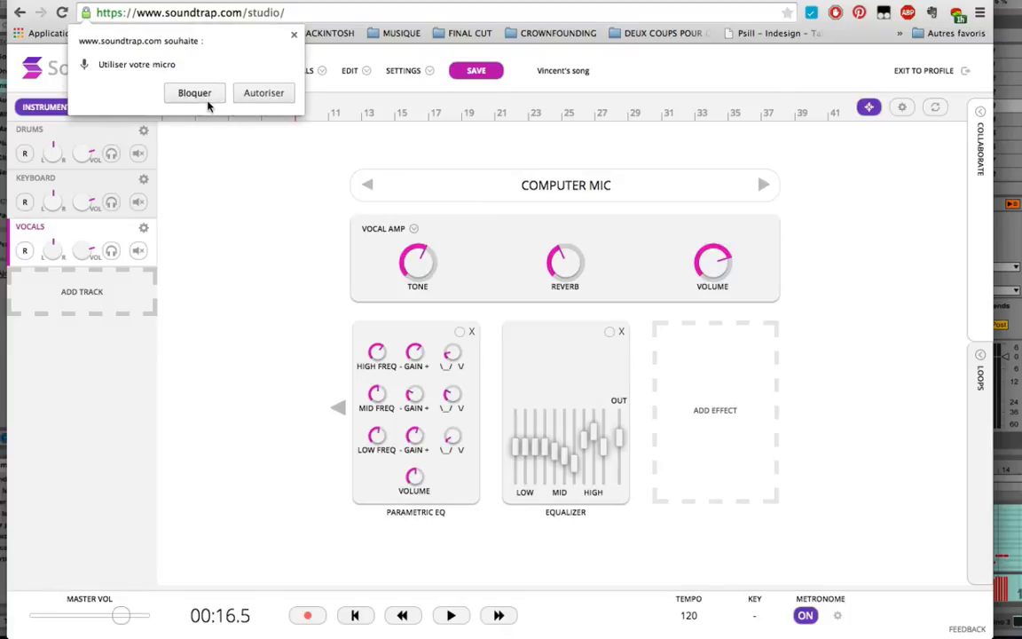
click(263, 94)
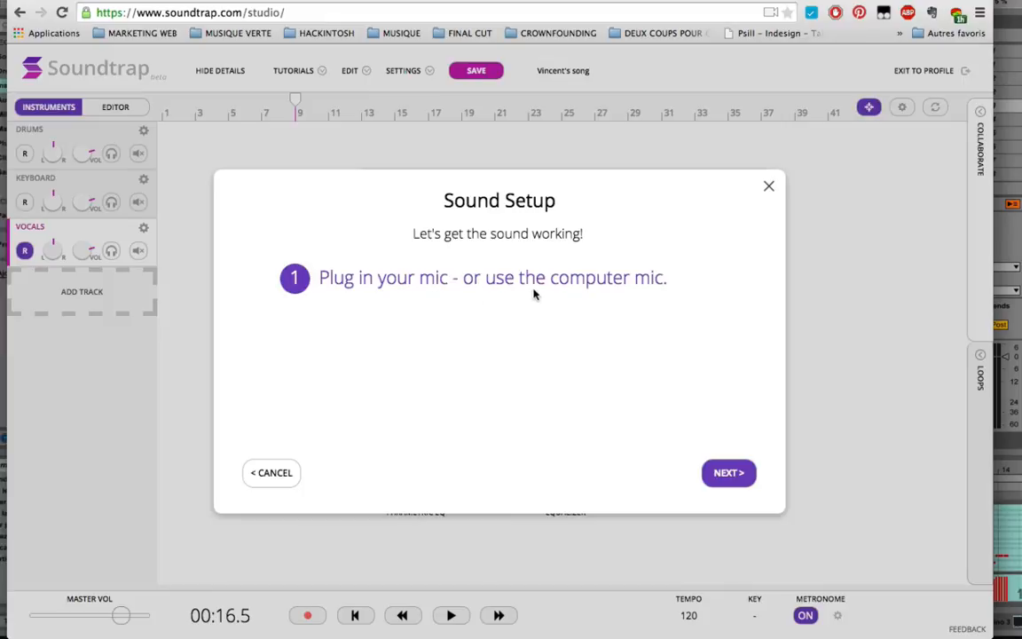
click(729, 474)
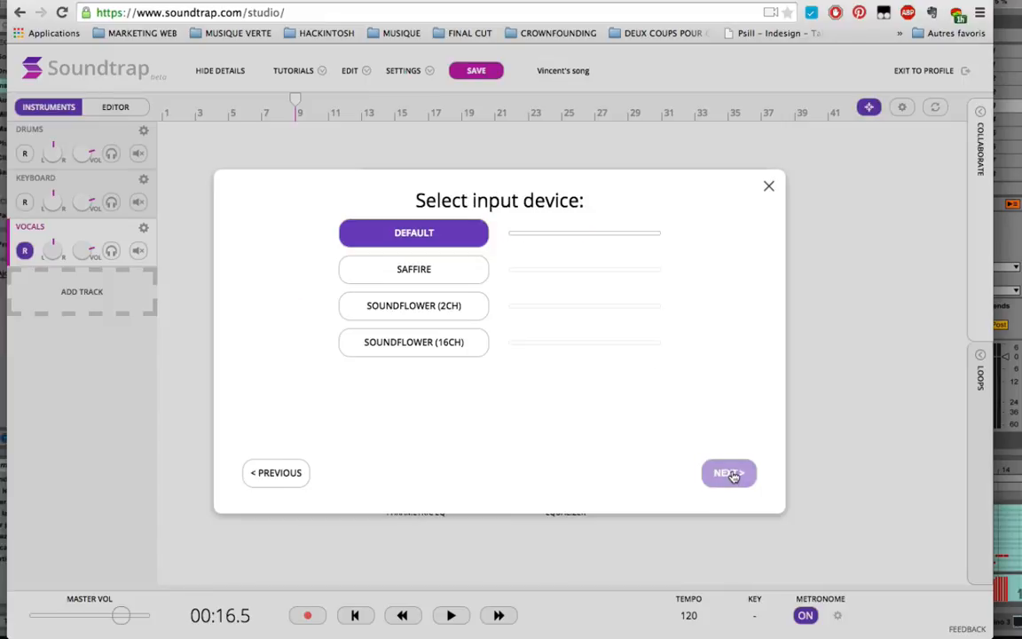
click(446, 272)
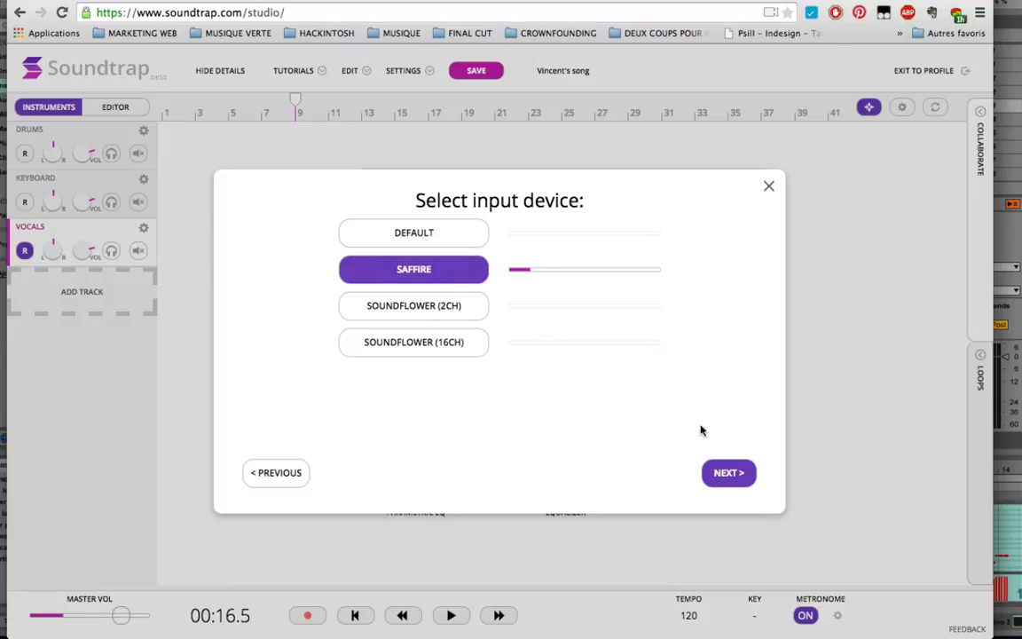
click(726, 472)
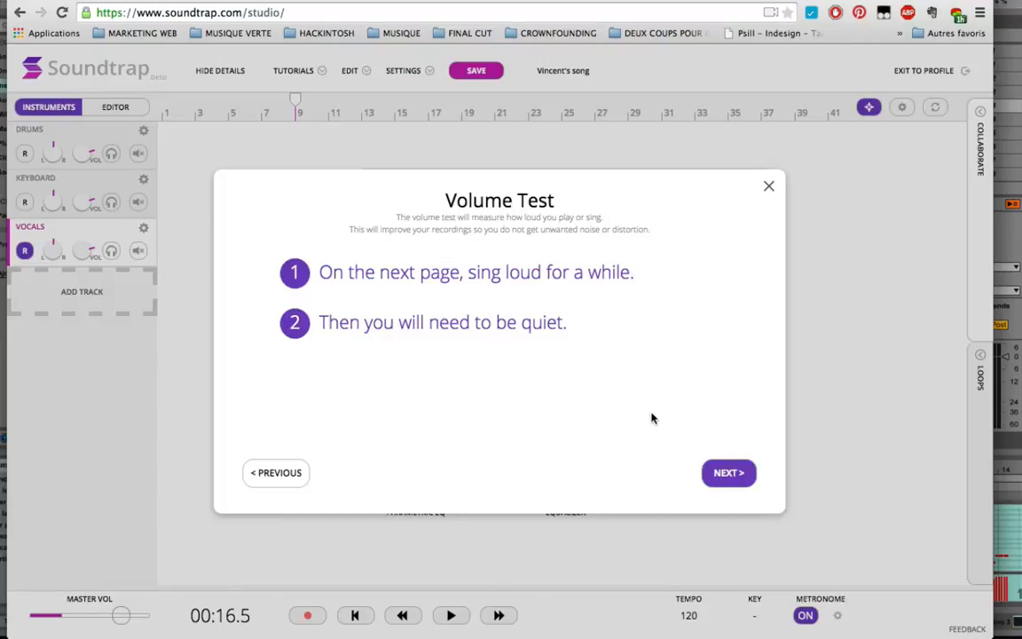
click(732, 479)
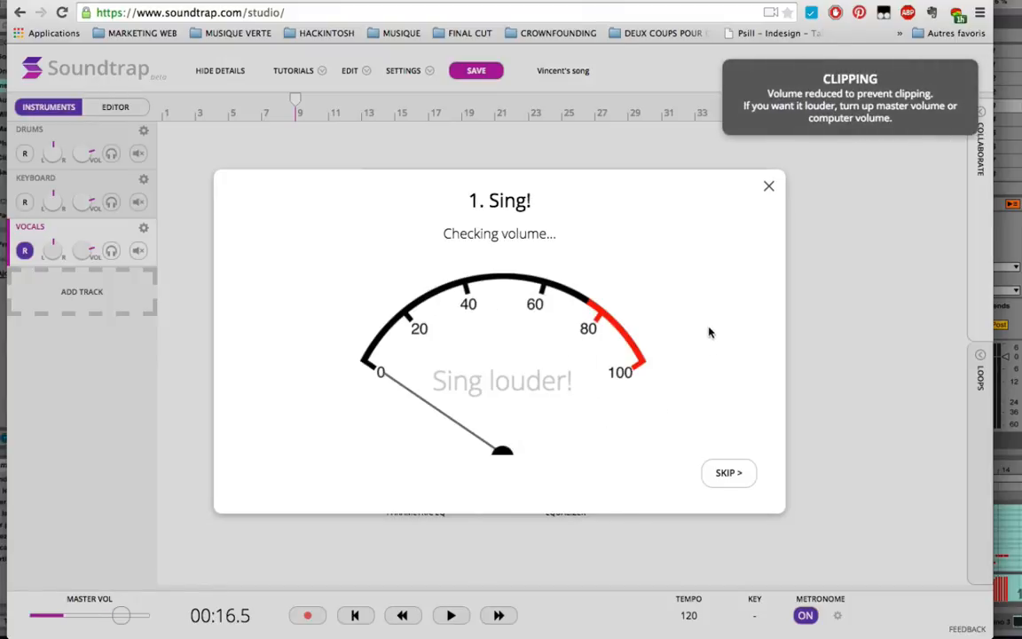
click(728, 472)
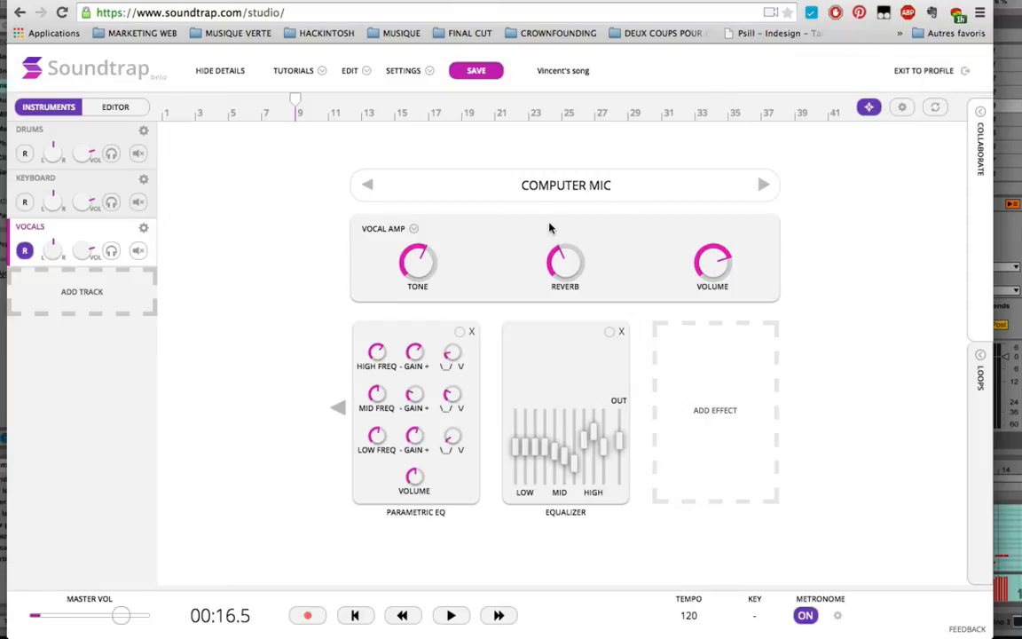
Lower the Vocals track's volume and record about eight bars of vocals from the start of the song in the editor.
drag(90, 263, 103, 289)
click(128, 106)
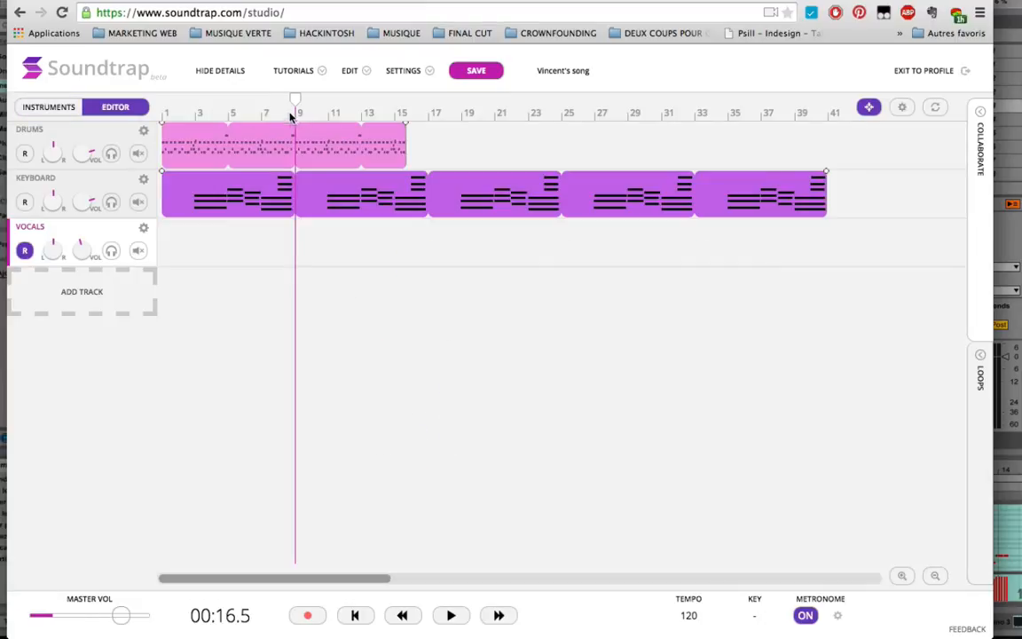
click(162, 114)
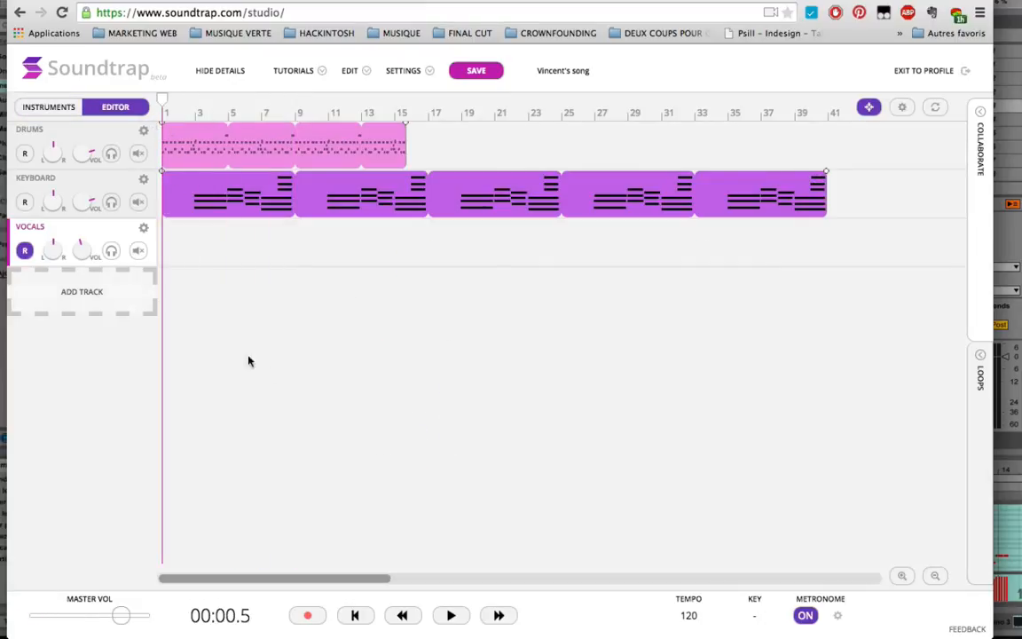
click(309, 616)
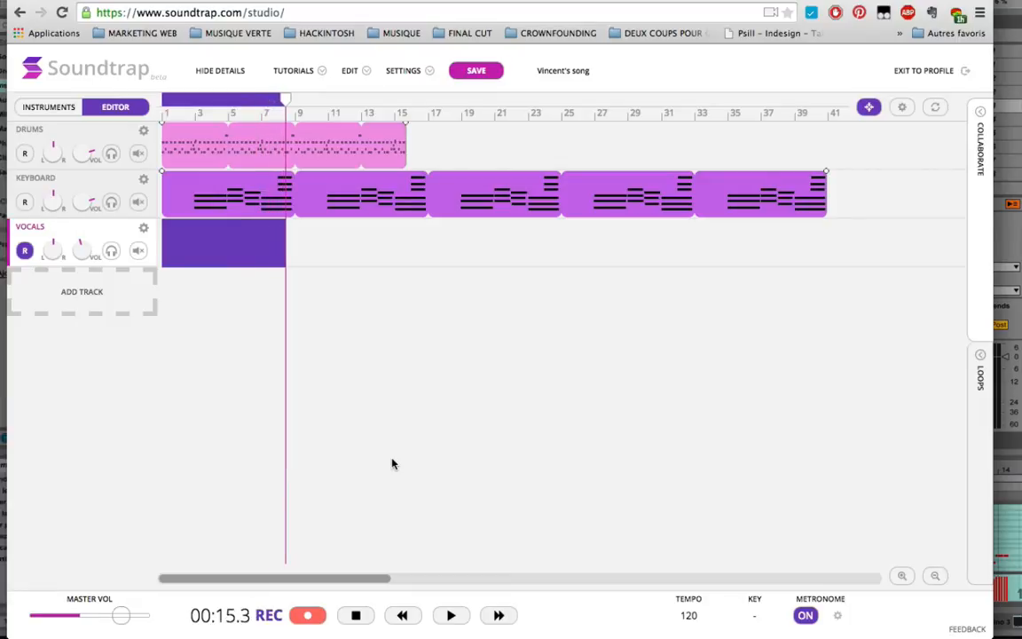
click(356, 615)
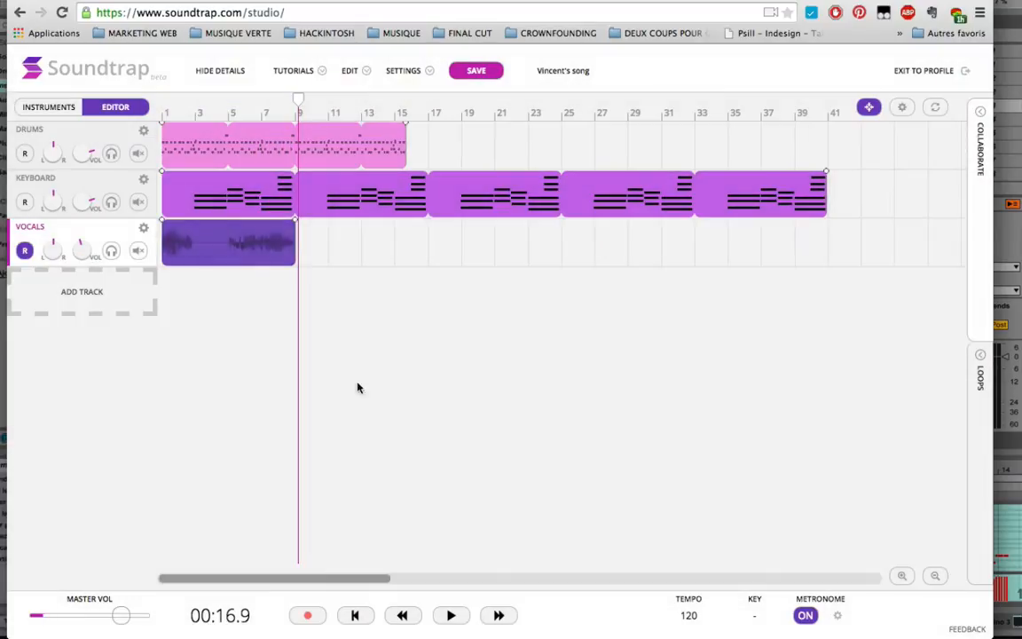
Trim the first two bars off the Keyboard region and the first four off the Vocals region, with both starting at bar 1.
drag(164, 200, 222, 206)
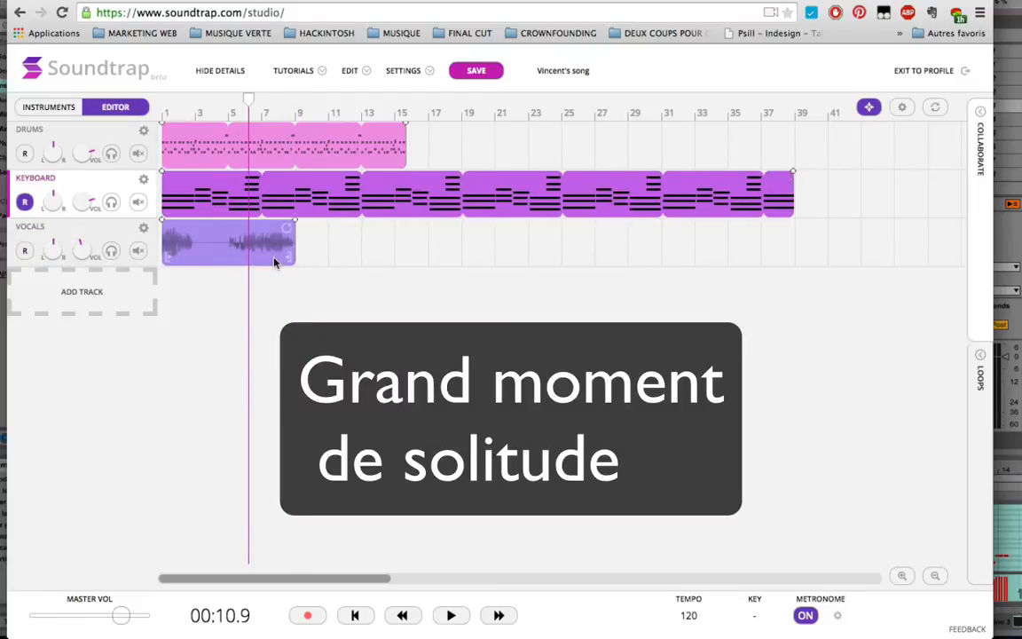
drag(184, 106, 160, 111)
drag(165, 255, 213, 255)
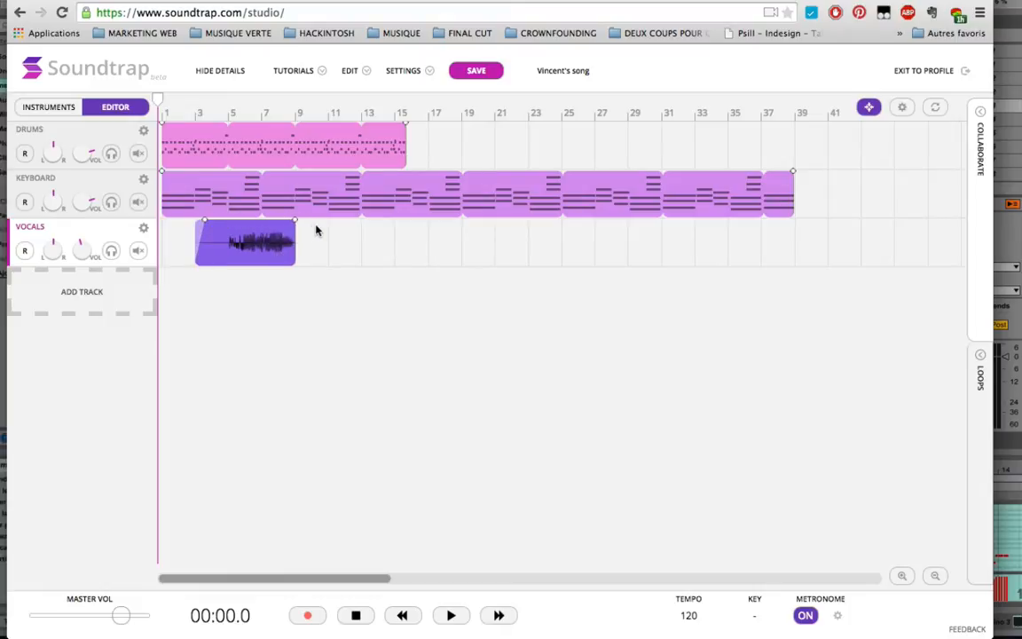
click(246, 258)
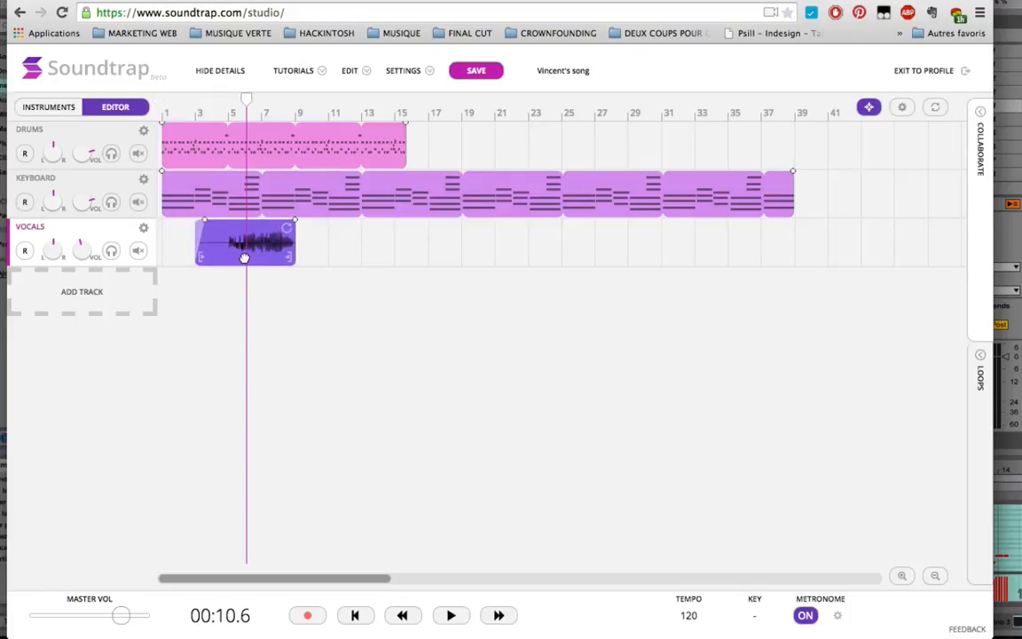
drag(244, 257, 192, 258)
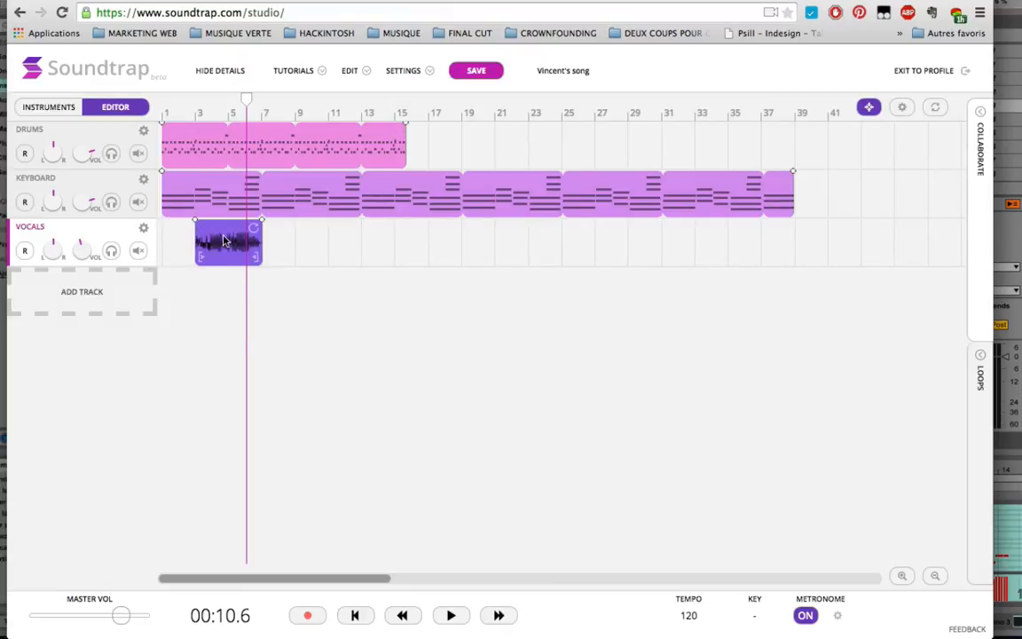
drag(222, 234, 193, 250)
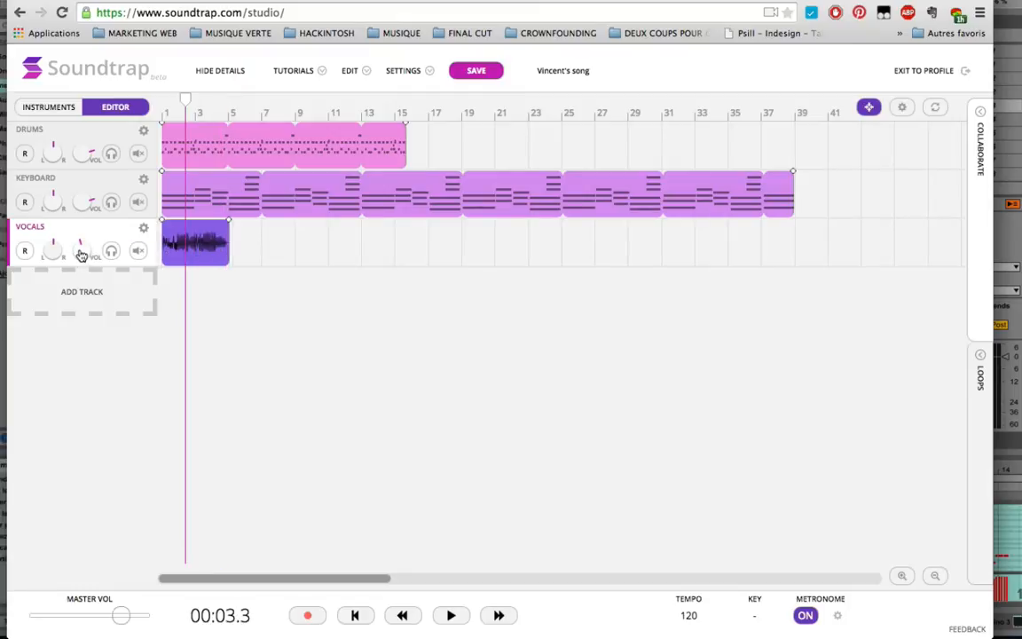
Raise the reverb and set the volume to about the middle in the Vocals track's Vocal Amp during playback, and save the song.
drag(81, 254, 84, 291)
click(78, 111)
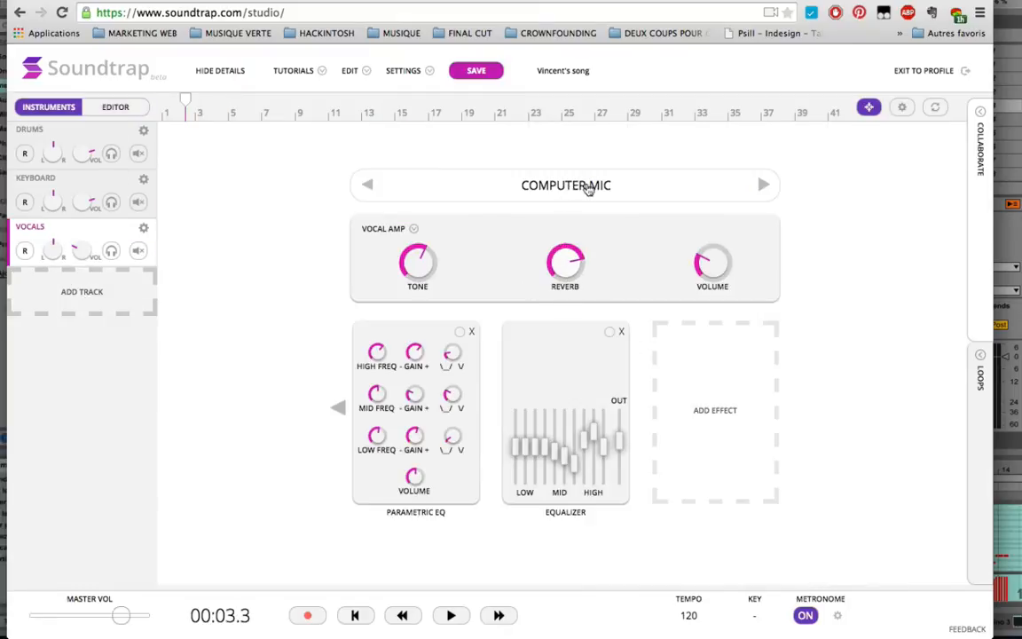
drag(703, 264, 700, 225)
key(space)
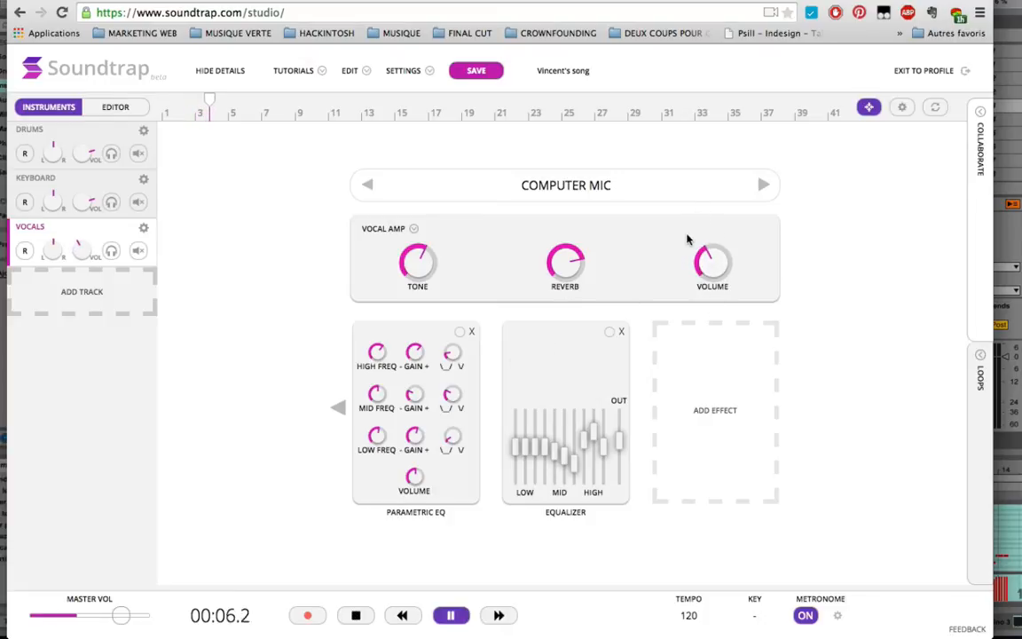
drag(726, 278, 714, 255)
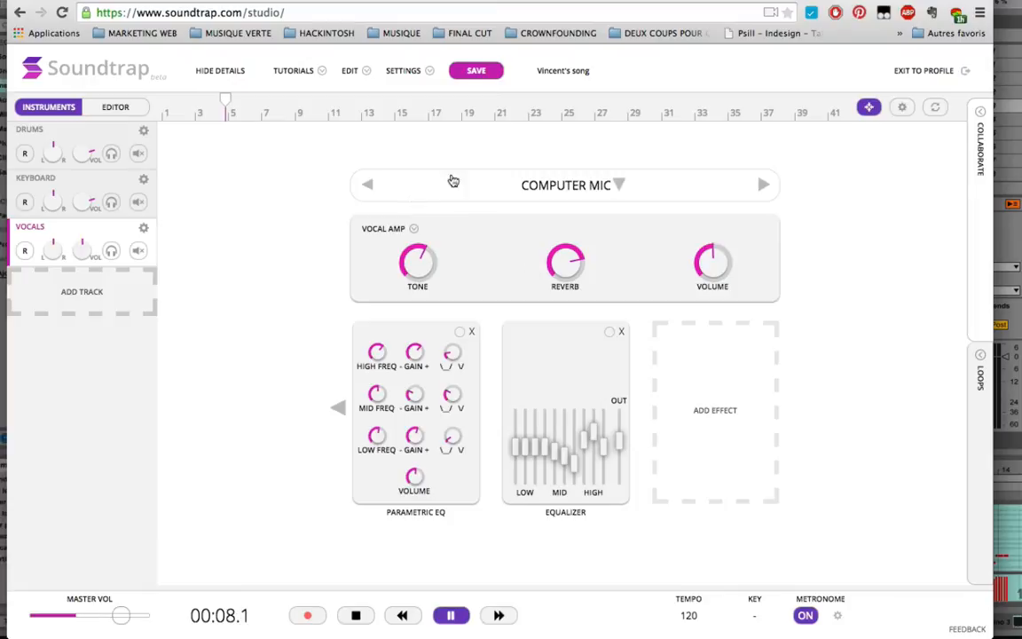
click(476, 70)
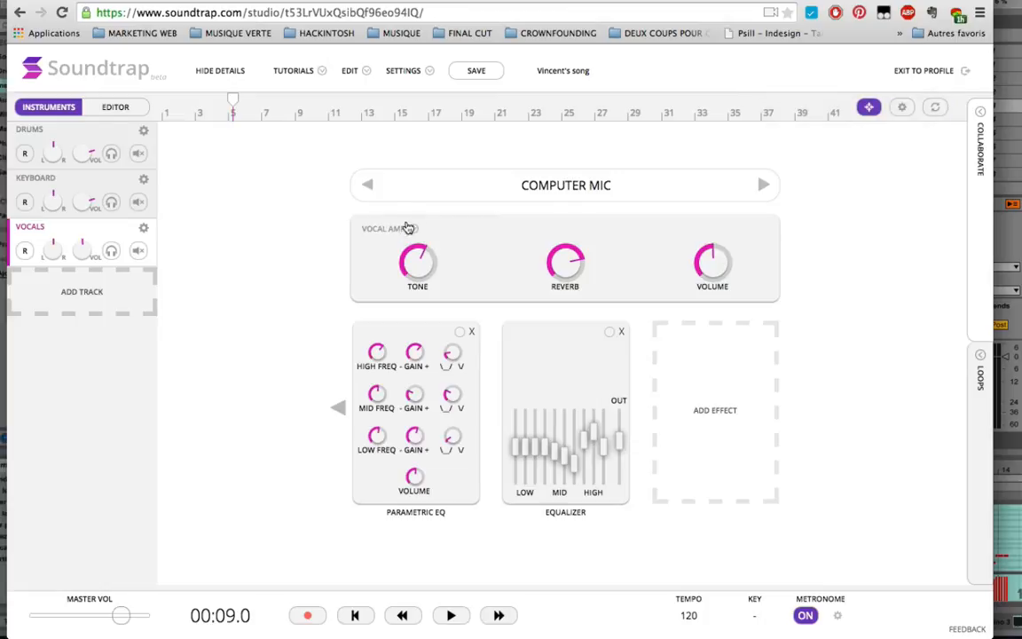
Add a second keyboard track using the MIDI Keyboard device.
click(93, 302)
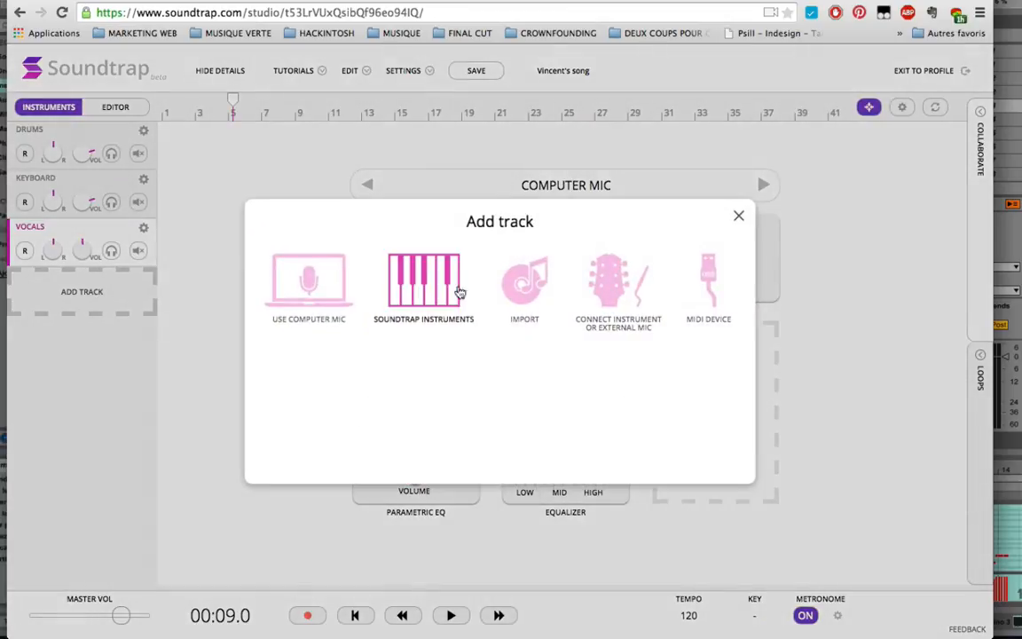
click(708, 281)
click(538, 417)
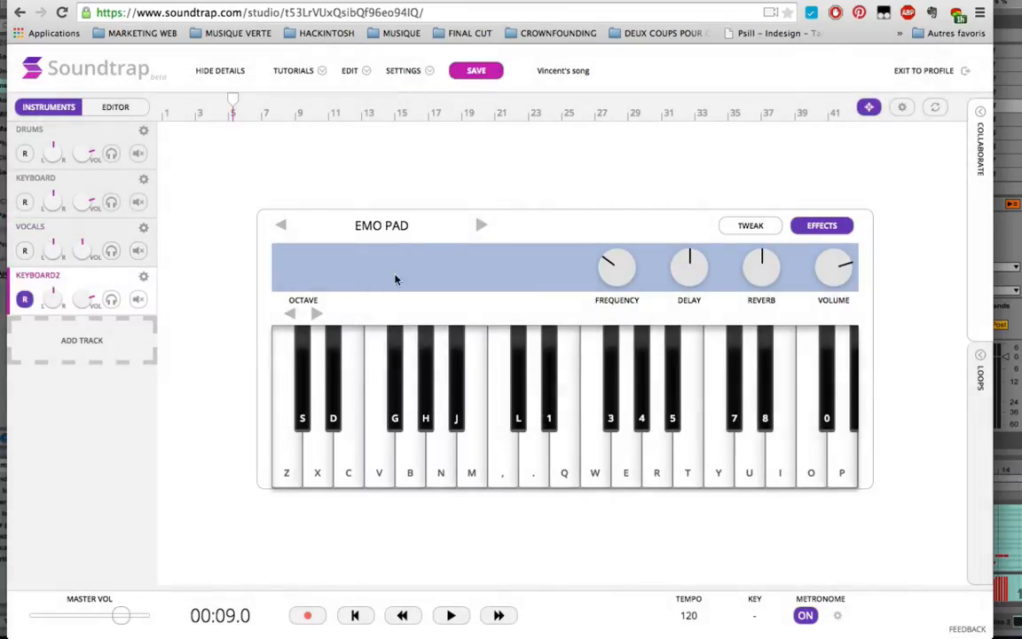
Try the Dutch Bass and Swell Bass sounds on the new keyboard track and choose Synth Bass.
click(379, 222)
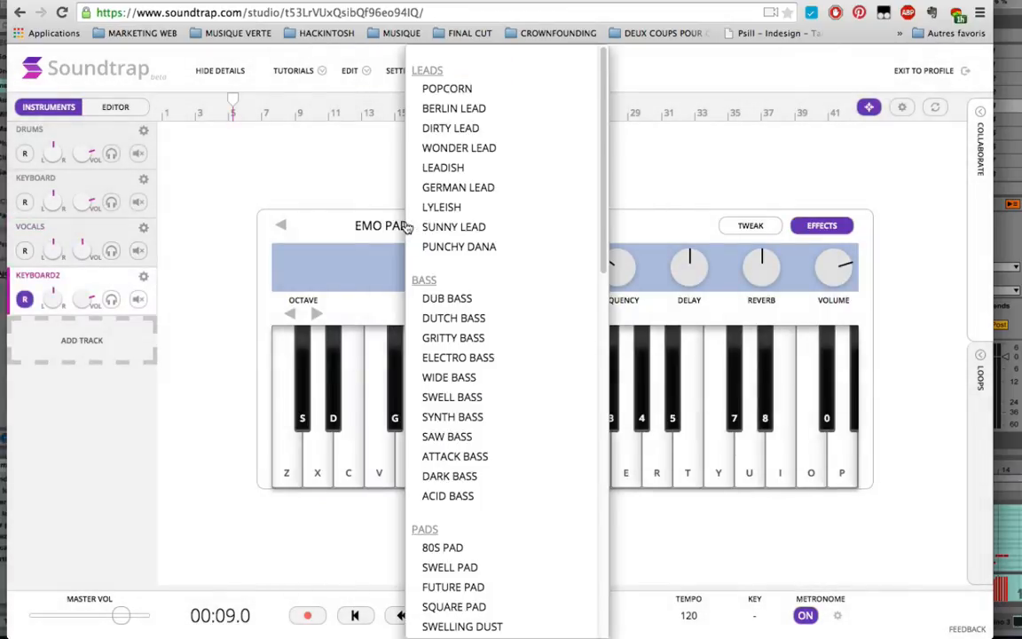
click(480, 321)
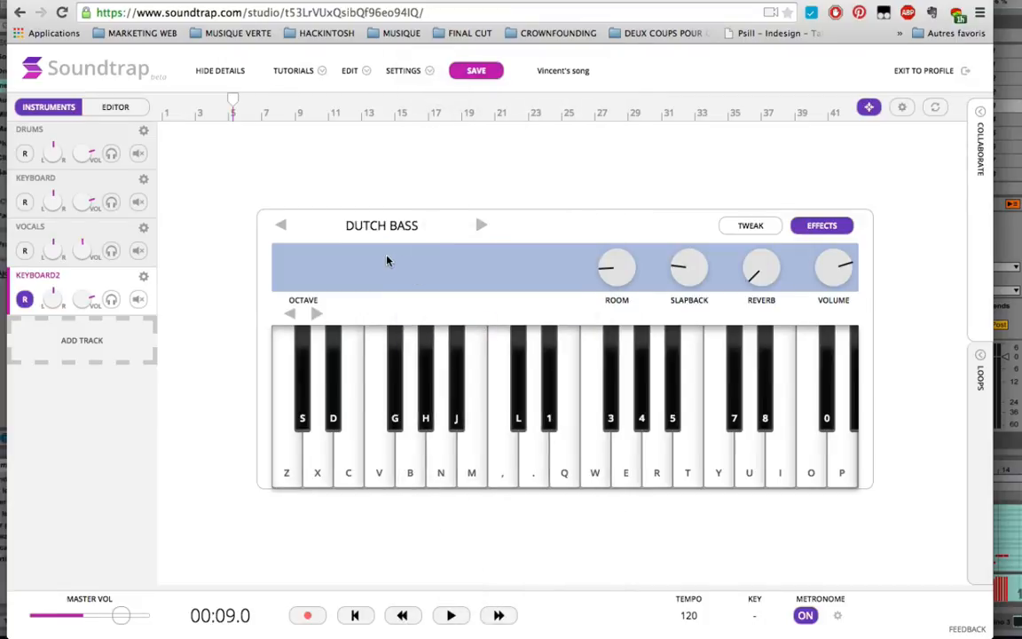
click(374, 224)
click(490, 406)
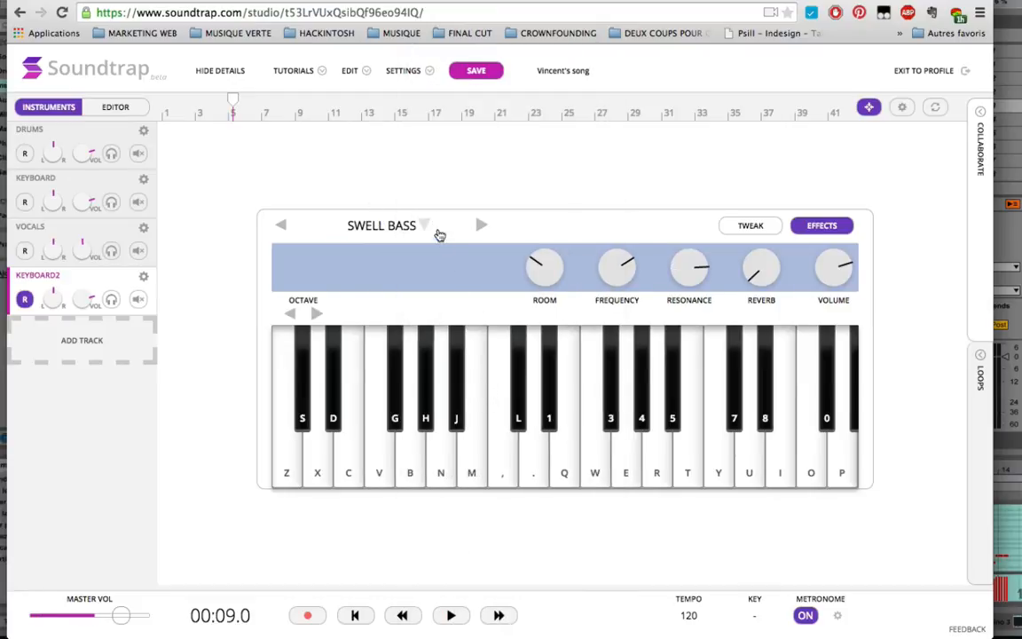
click(439, 234)
click(496, 415)
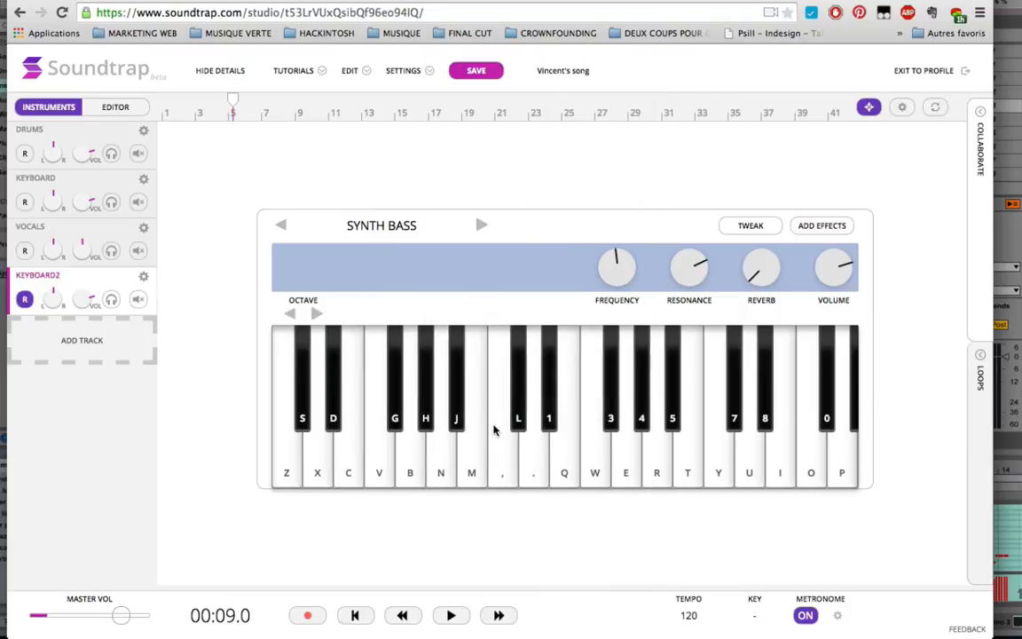
Show the synth's detailed settings on the Keyboard2 track, change its sound to Saw Bass and return to the track arrangement.
click(750, 225)
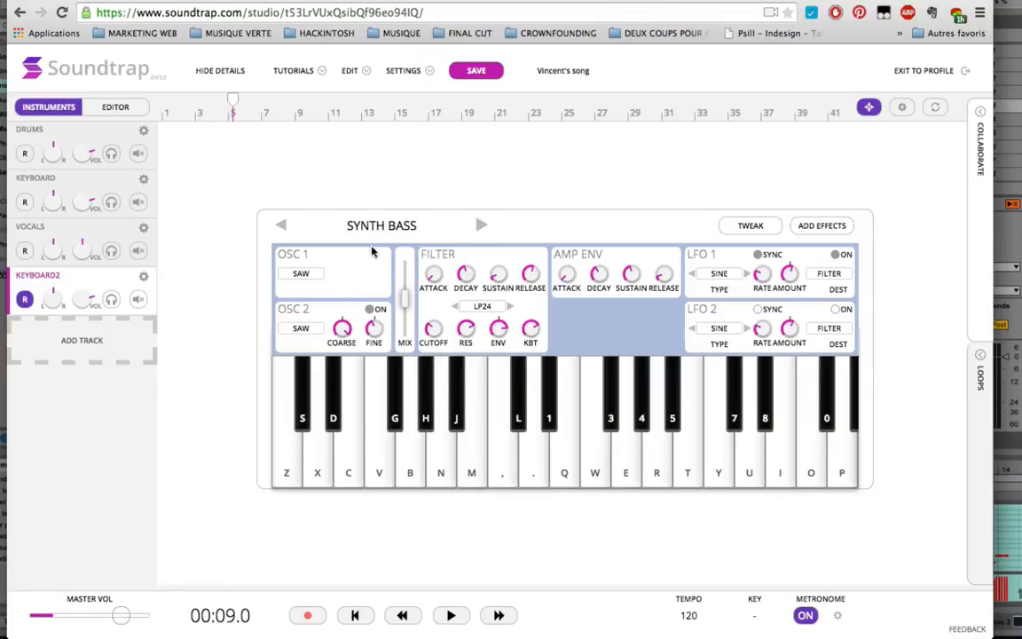
click(422, 226)
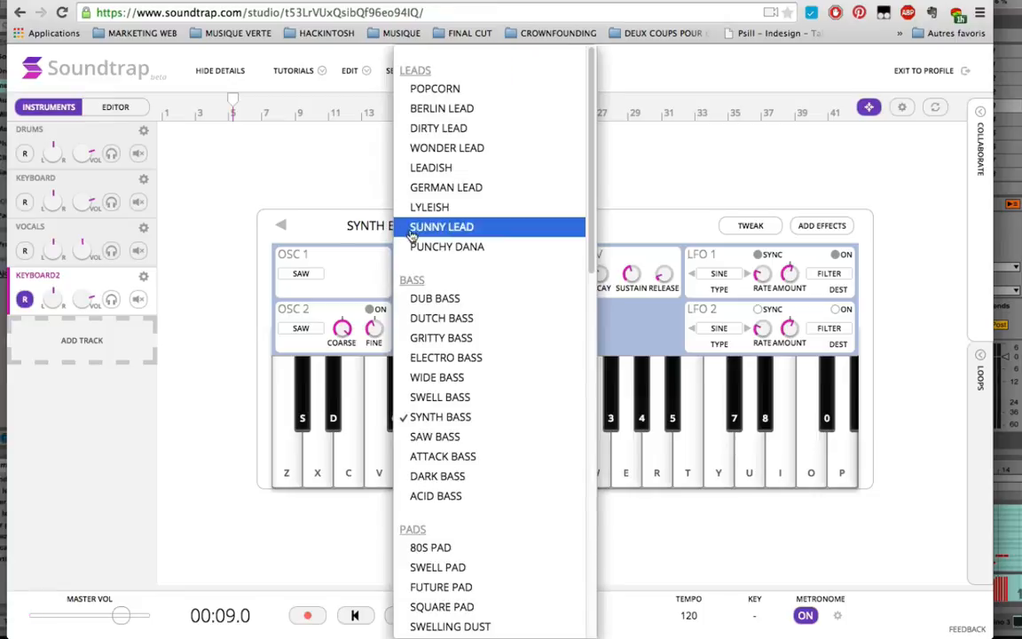
click(437, 437)
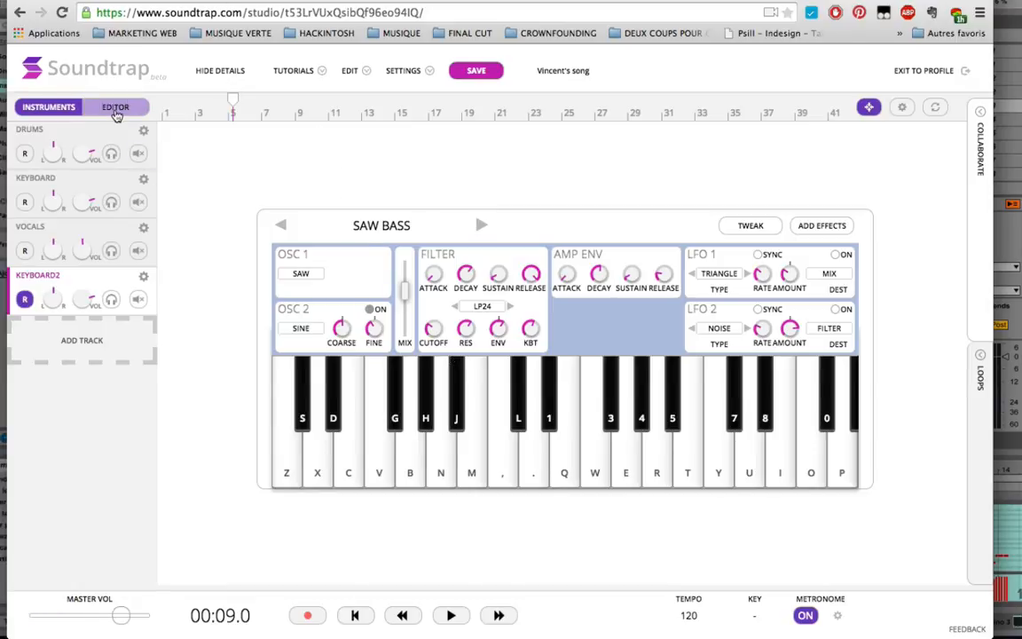
click(117, 107)
drag(233, 132, 122, 133)
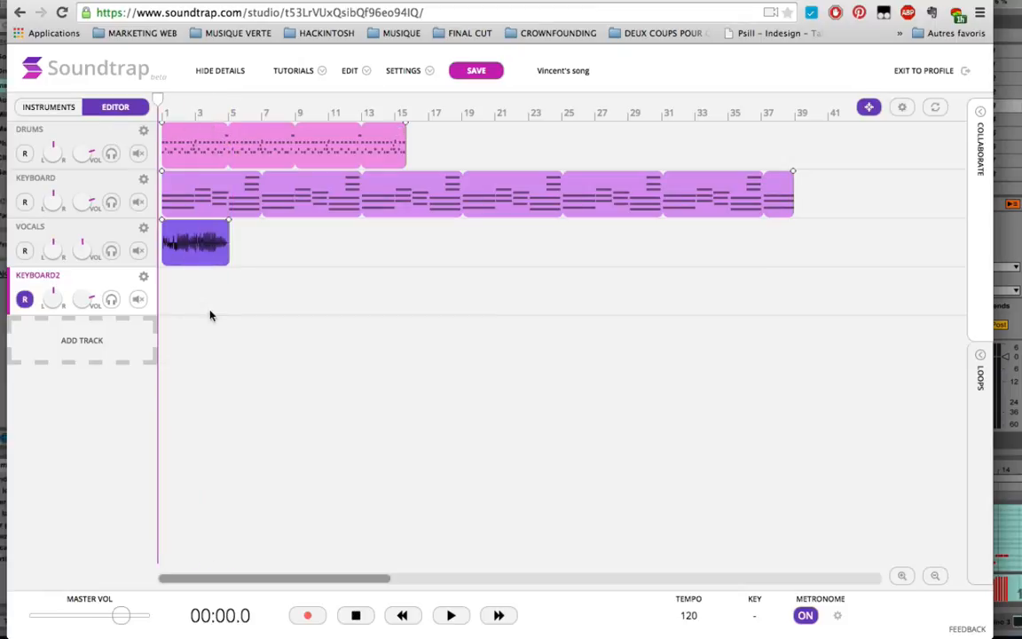
click(308, 614)
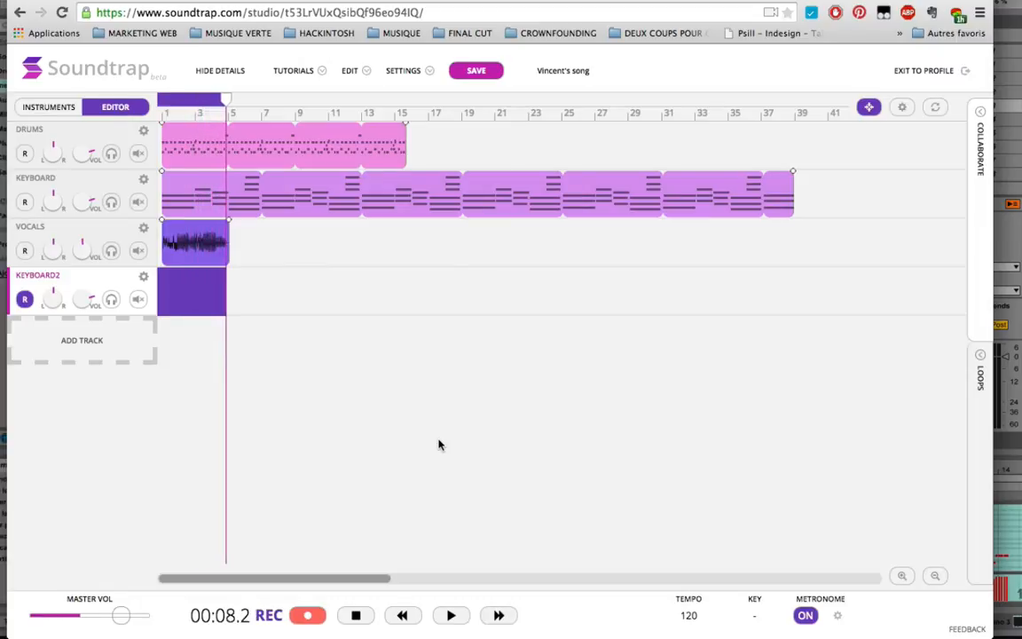
key(space)
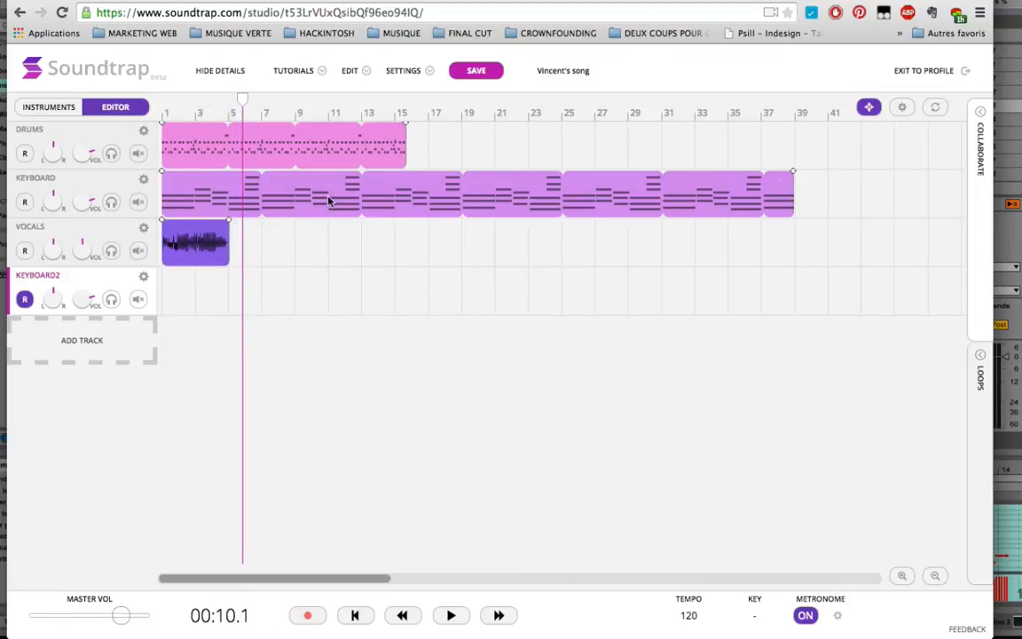
Record a bass line on Keyboard2 from bar 1, trim the region to end at bar 7 and loop it up to bar 31.
click(162, 108)
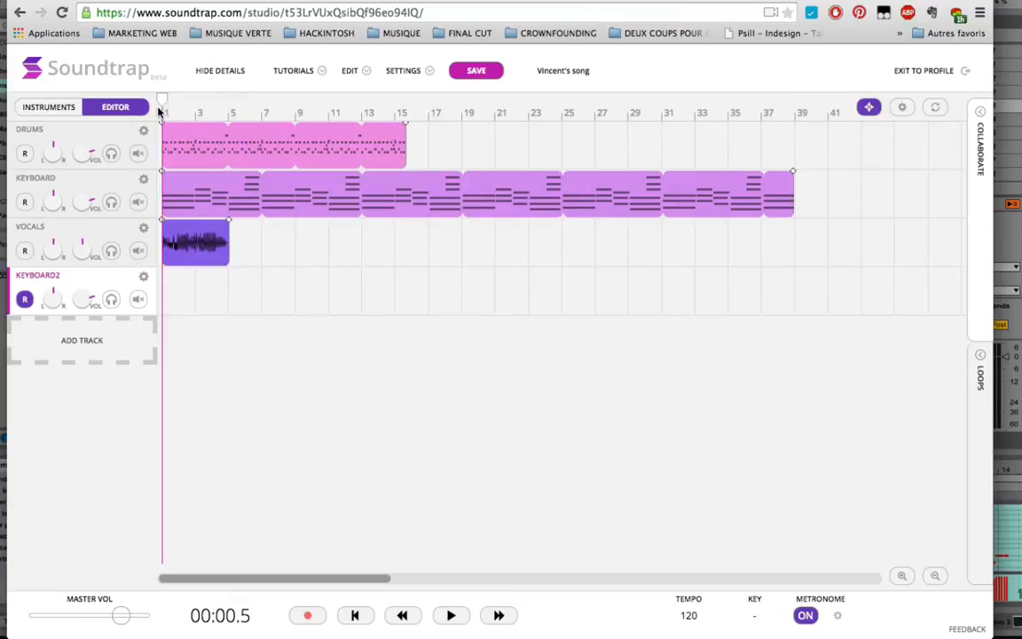
click(305, 615)
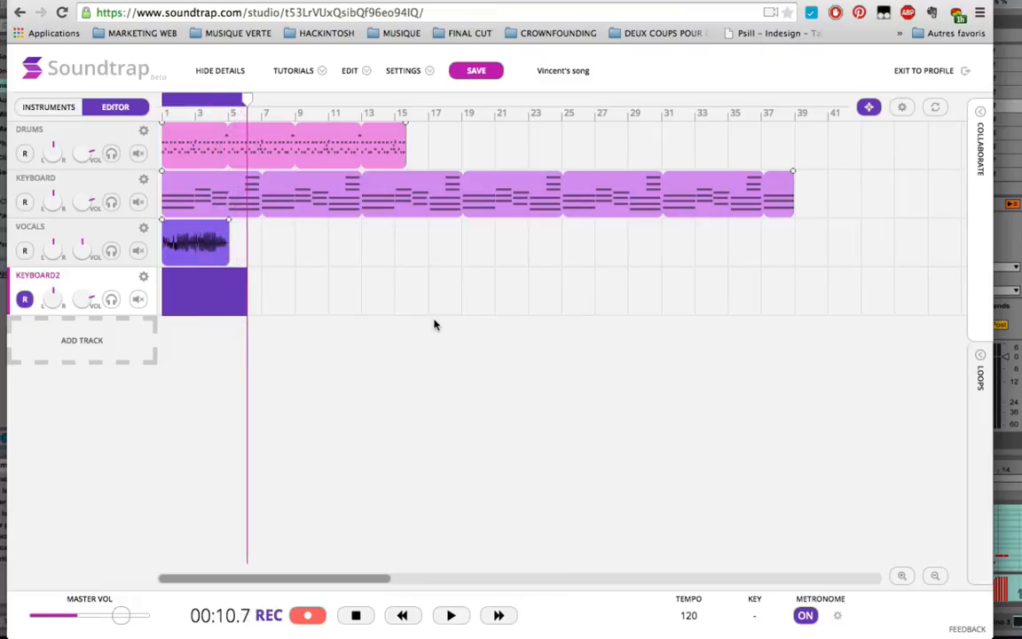
key(space)
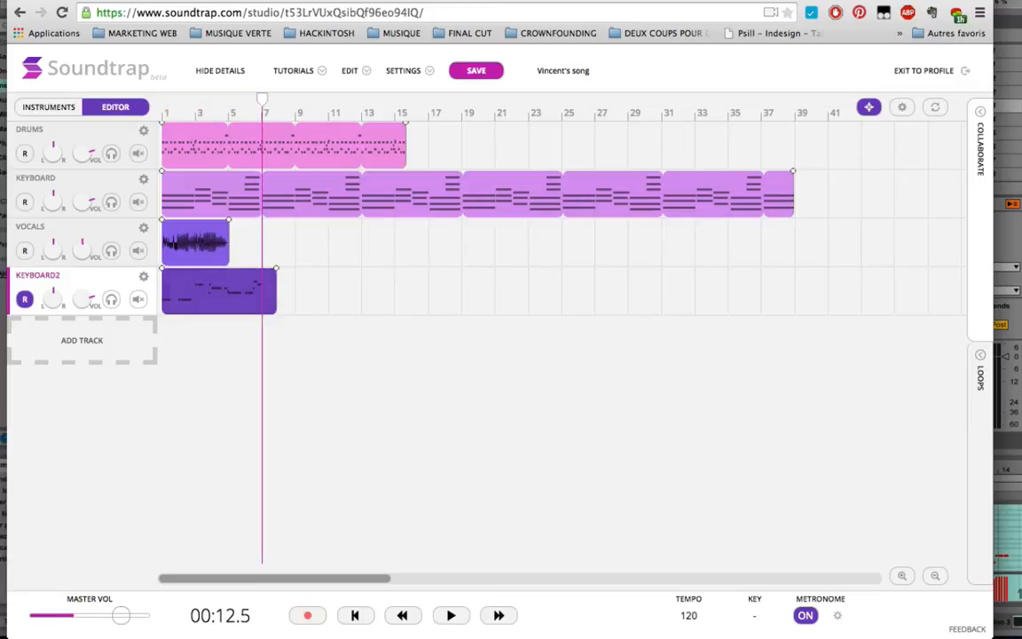
drag(275, 309, 652, 279)
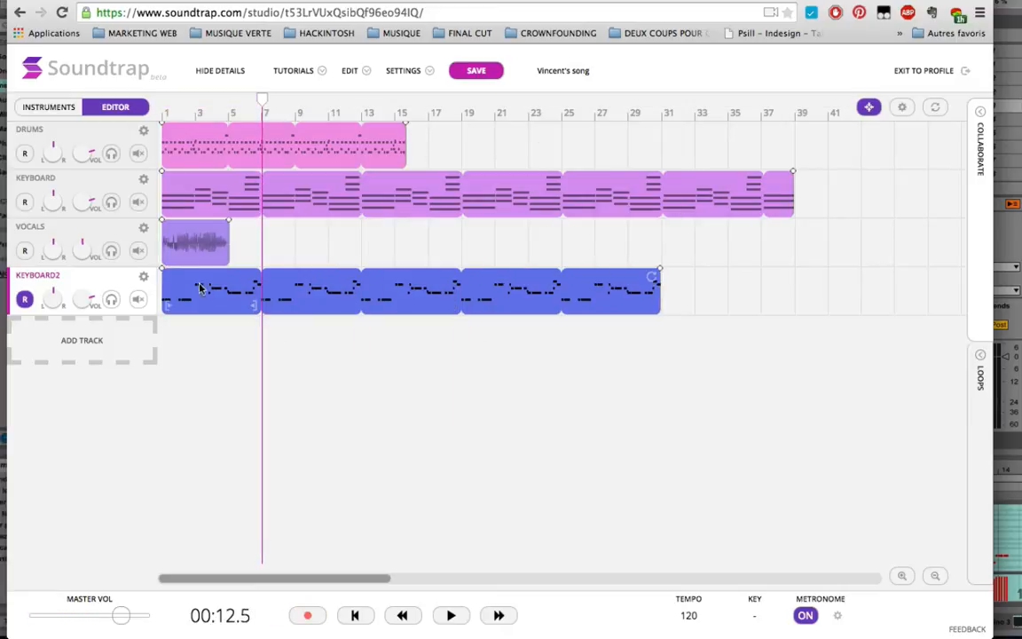
Copy the Vocals region and paste it at bars 7 and 13 of the same track.
mouse_move(187, 247)
mouse_down()
mouse_move(288, 247)
mouse_move(193, 250)
mouse_up()
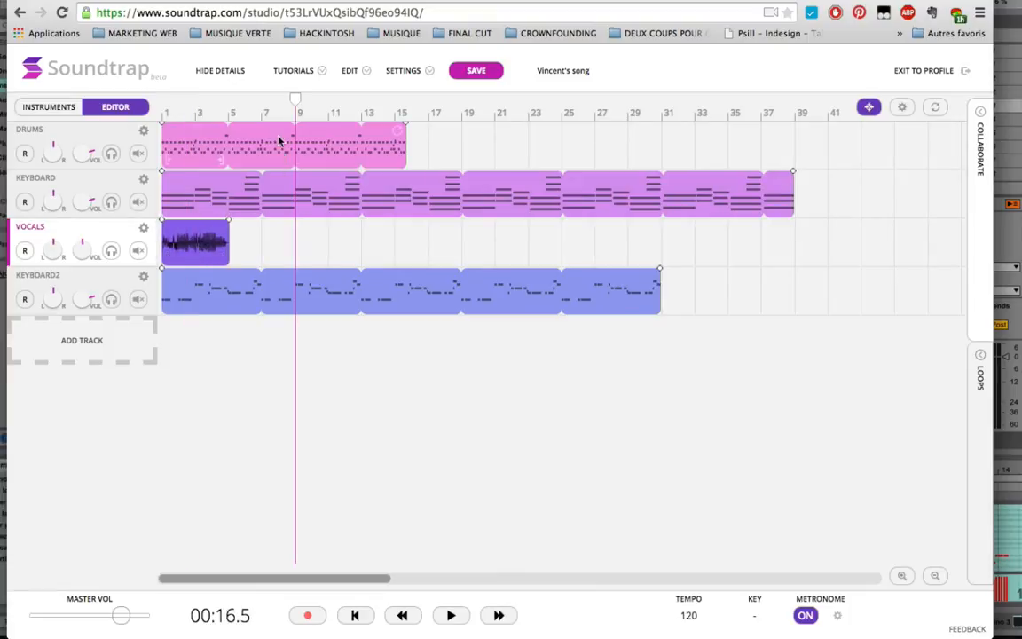
click(262, 114)
key(super+v)
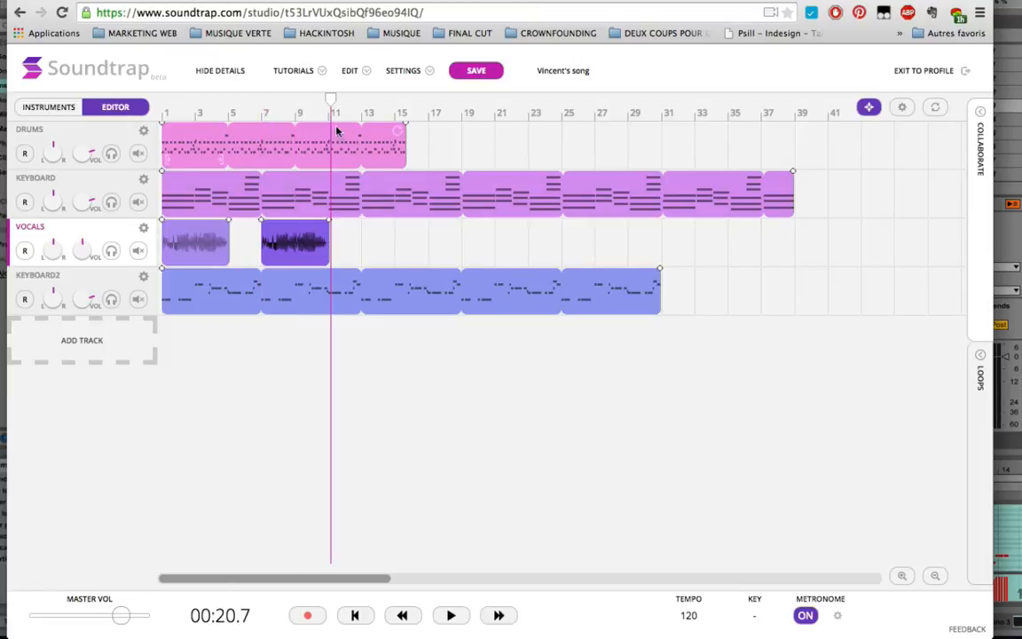
click(359, 102)
key(super+v)
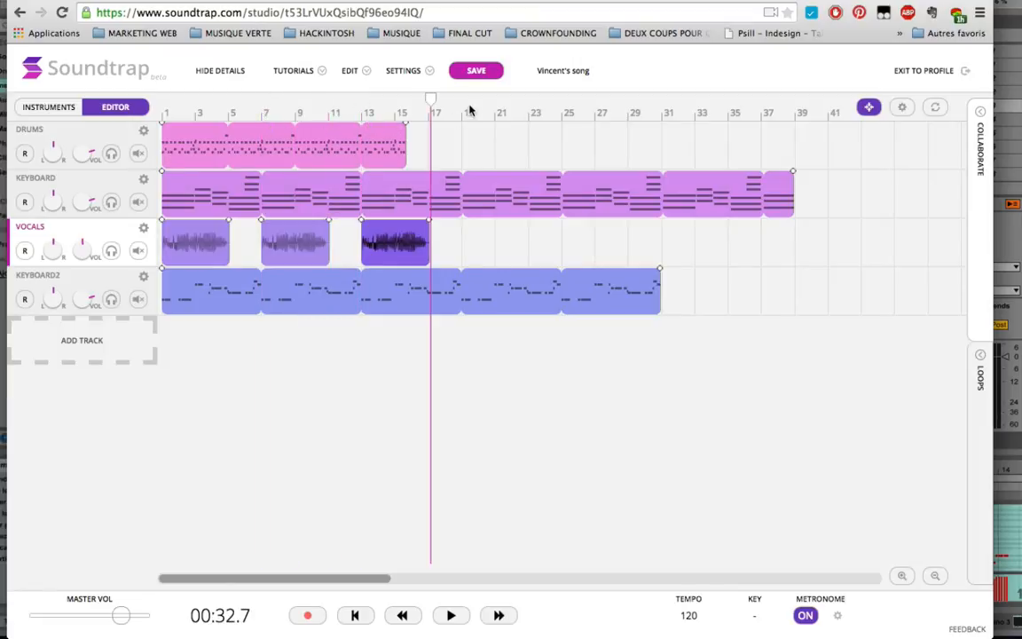
Shorten the Drums and Keyboard2 loops to end at bar 13, and play the song from bar 1.
click(403, 133)
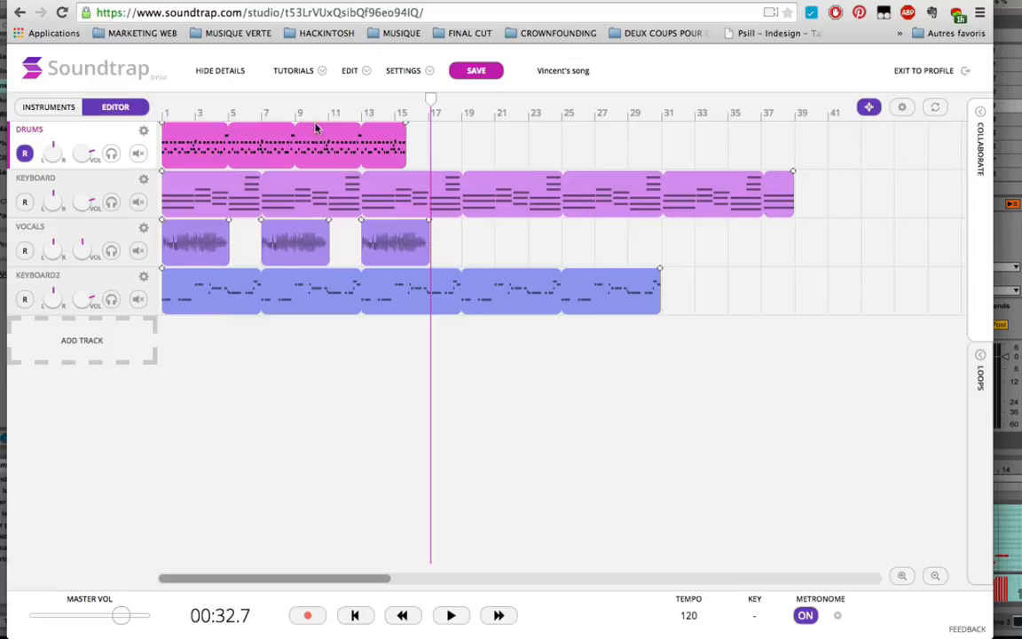
drag(406, 159, 348, 163)
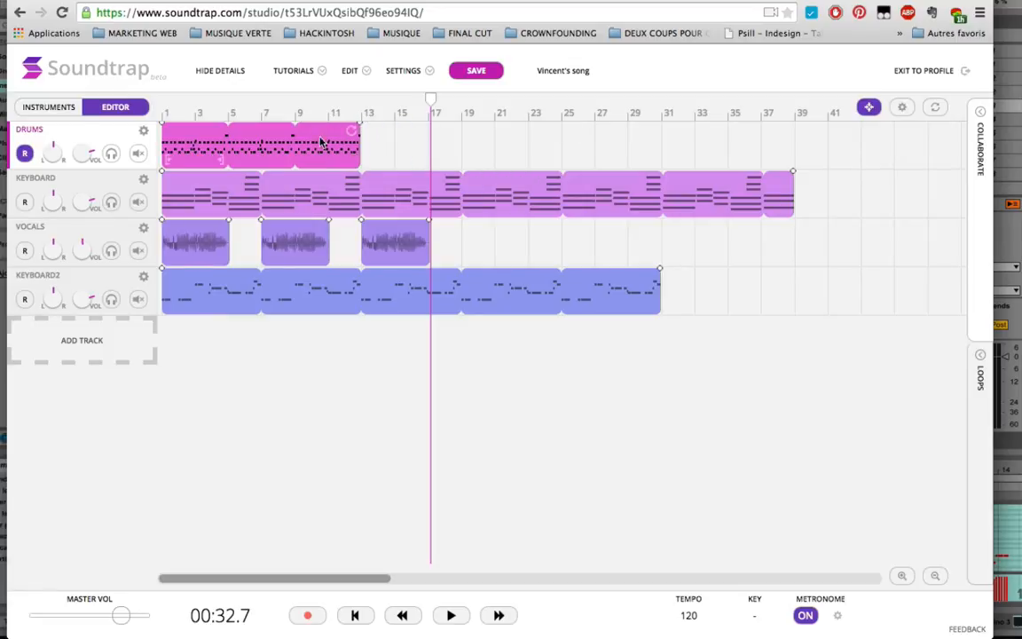
click(163, 108)
key(space)
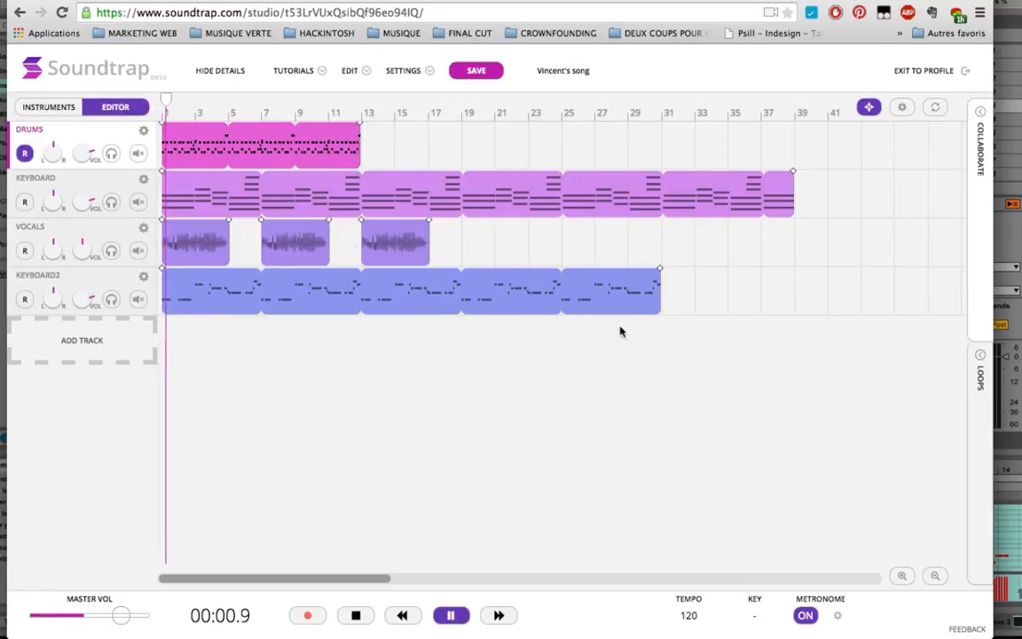
drag(656, 308, 360, 304)
Add a third keyboard track using the MIDI Keyboard device and set its sound to String Section.
click(73, 345)
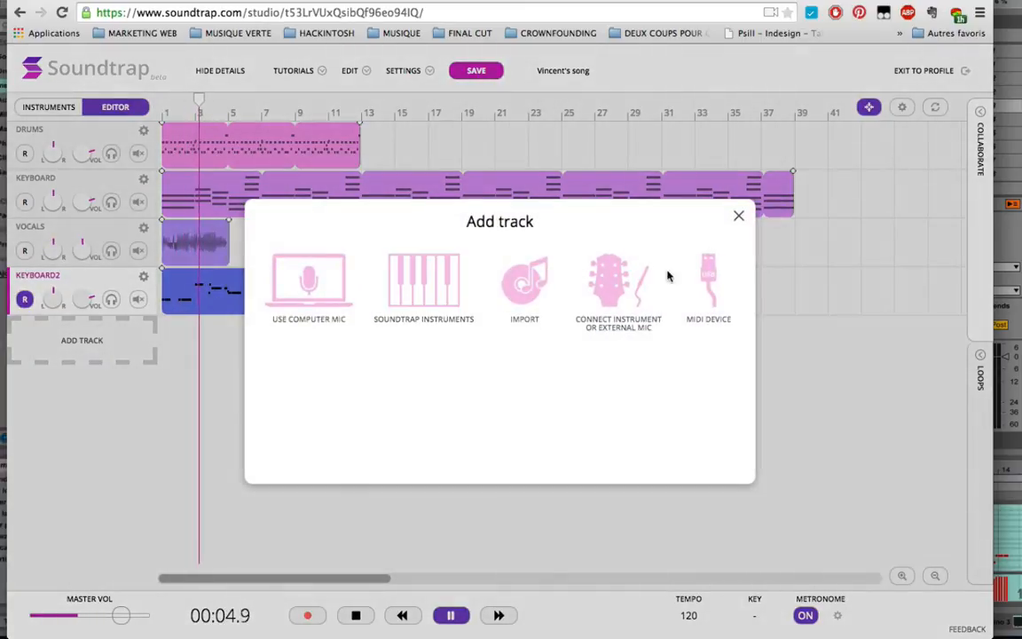
click(709, 282)
click(546, 461)
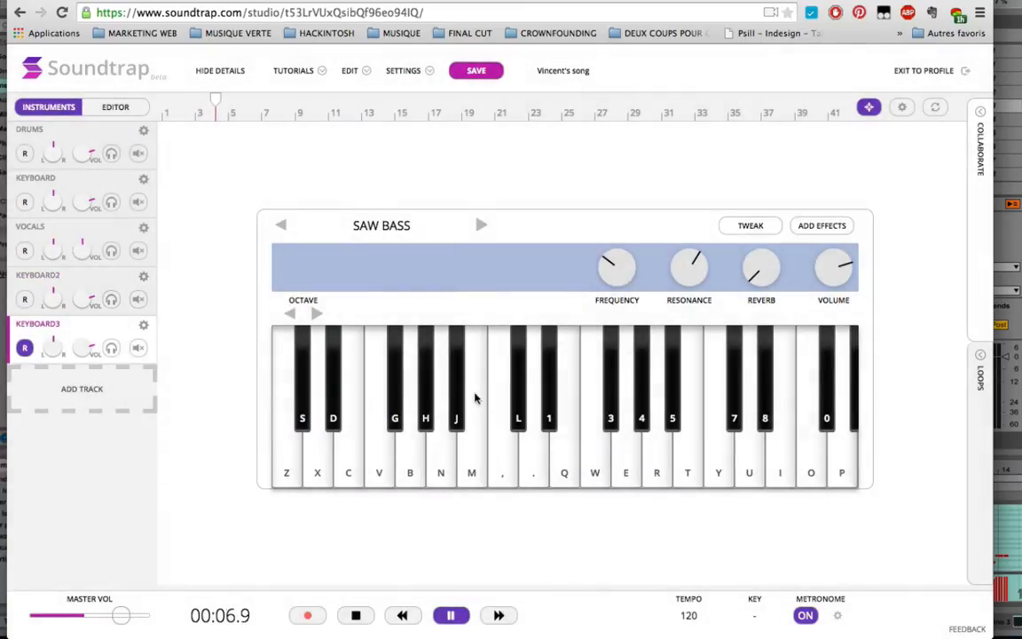
click(413, 225)
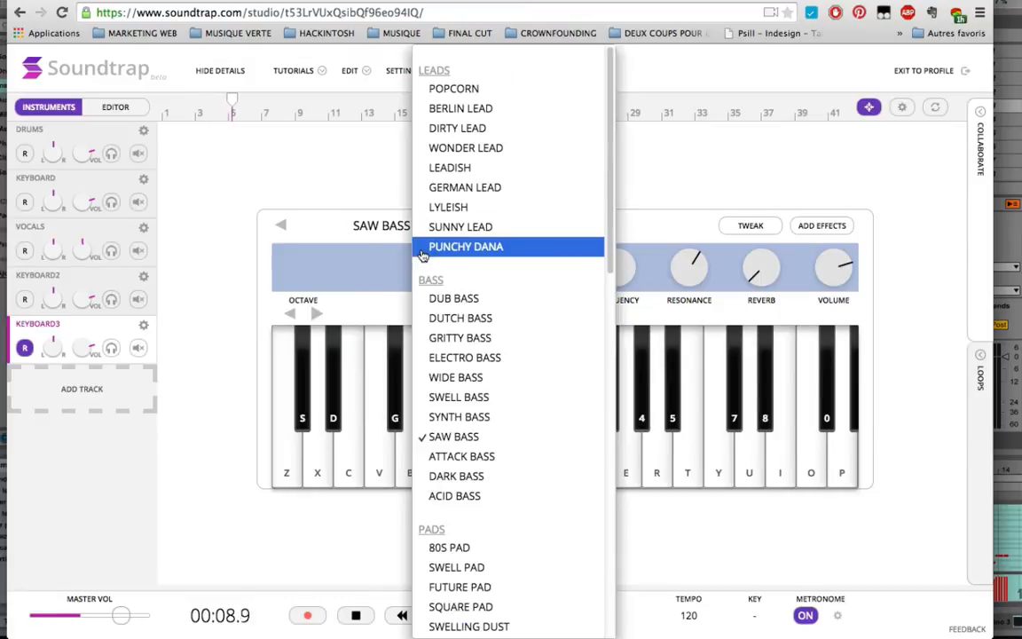
scroll(443, 266, down, 10)
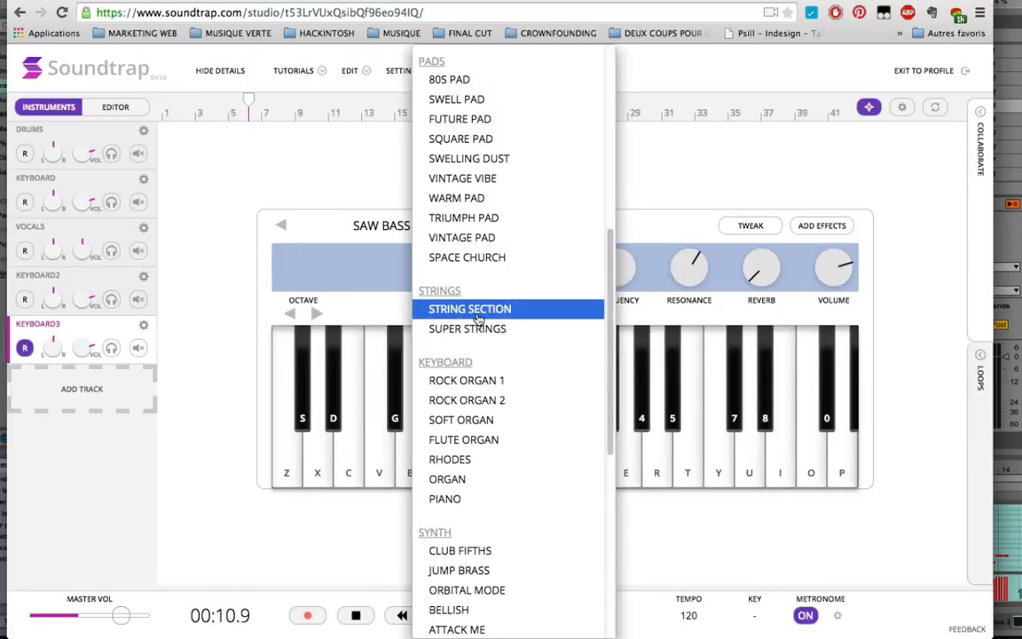
click(478, 318)
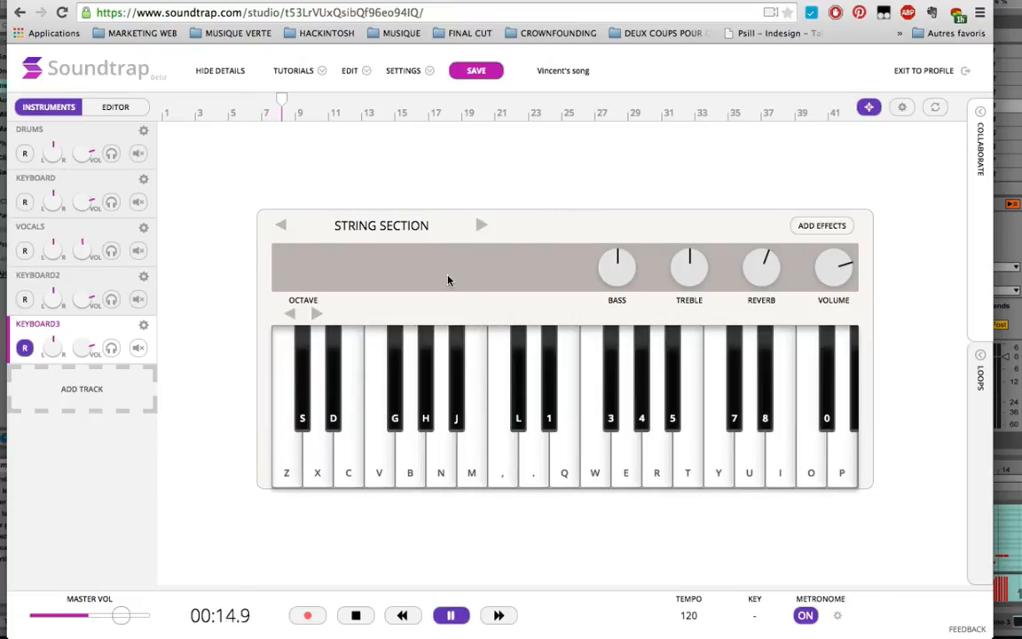
Try out a melody with the String Section sound over the song's playback.
key(y)
key(t)
key(q)
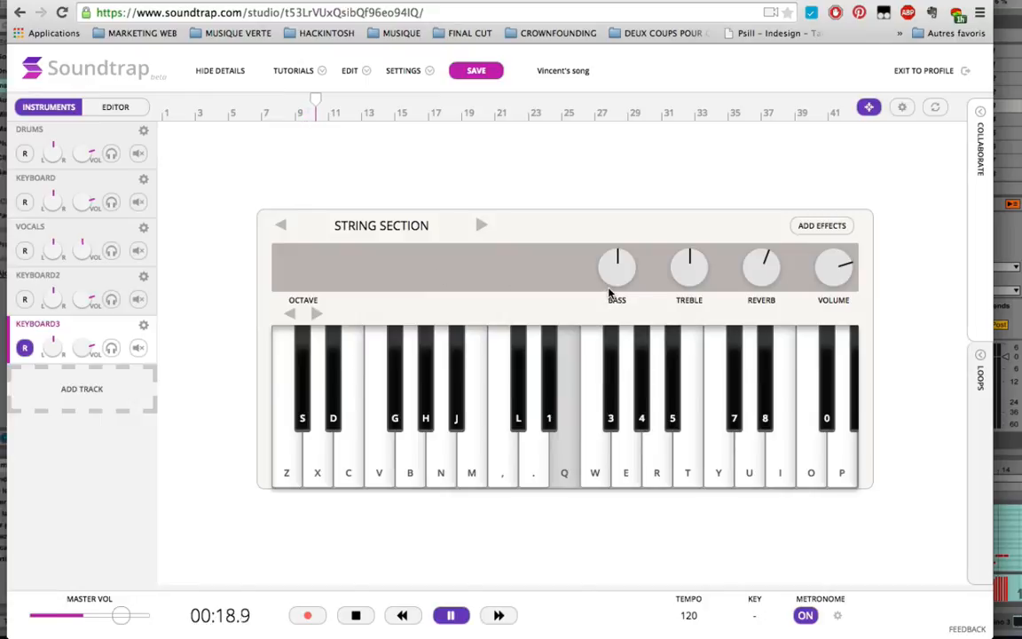
key(y)
key(t)
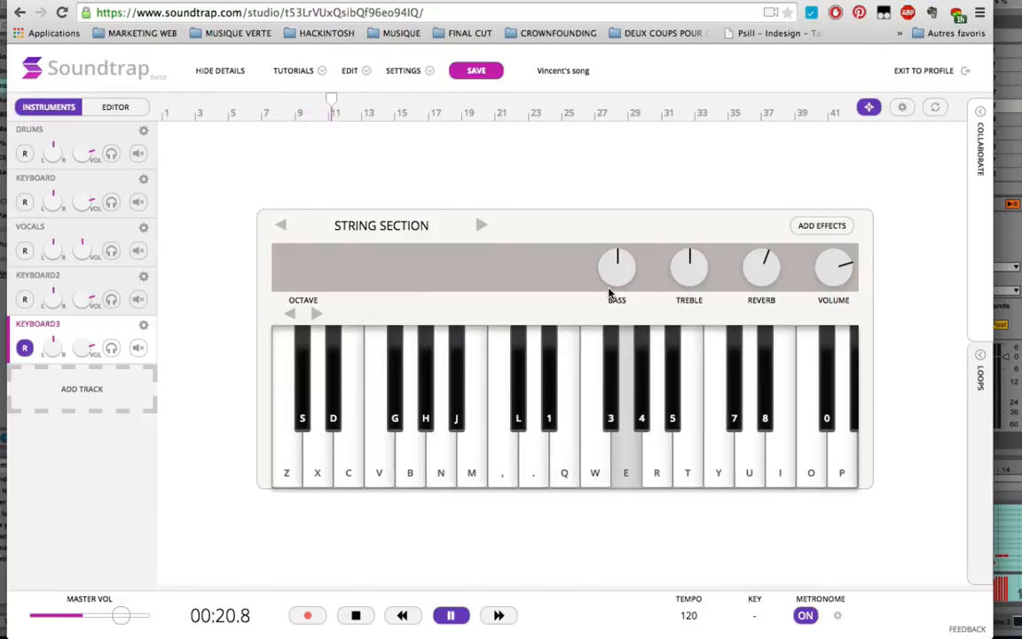
key(w)
key(r)
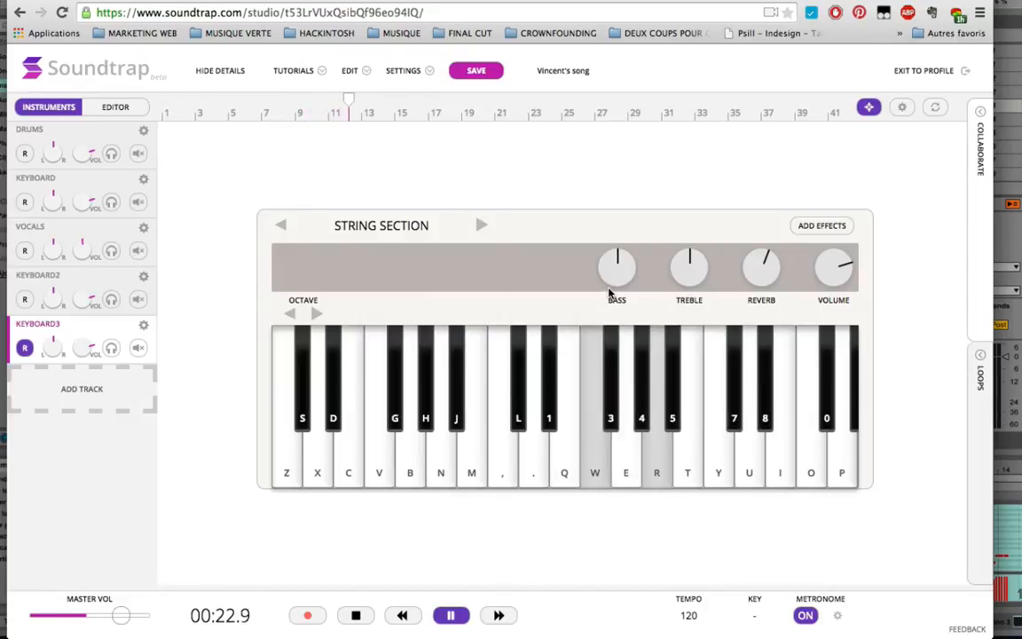
key(e)
key(w)
key(r)
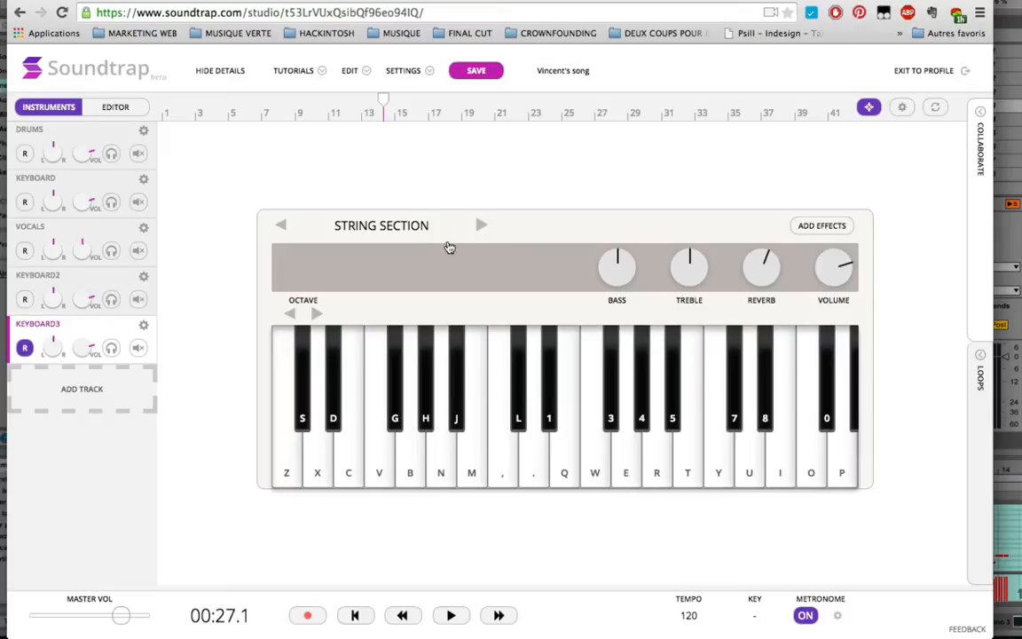
Record a string part on the Keyboard3 track from the start of the song to about bar 7.
click(115, 106)
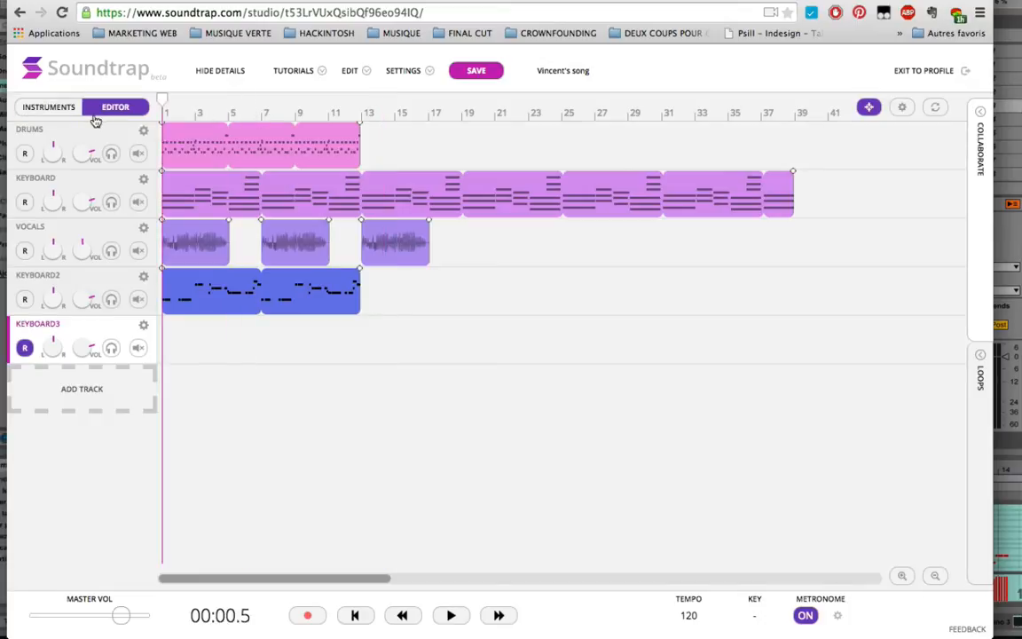
click(307, 615)
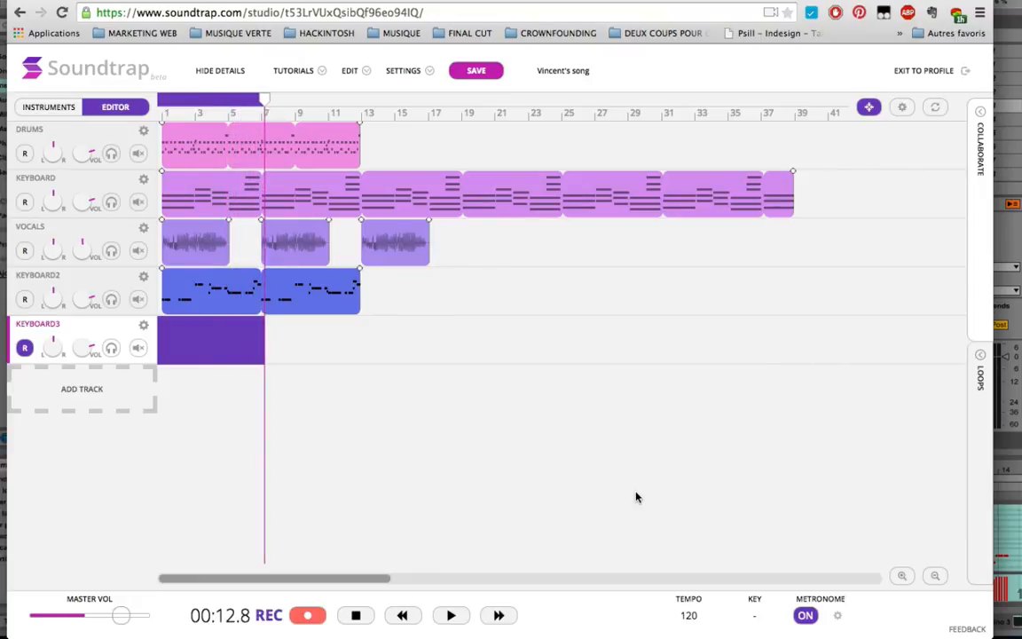
click(370, 373)
key(space)
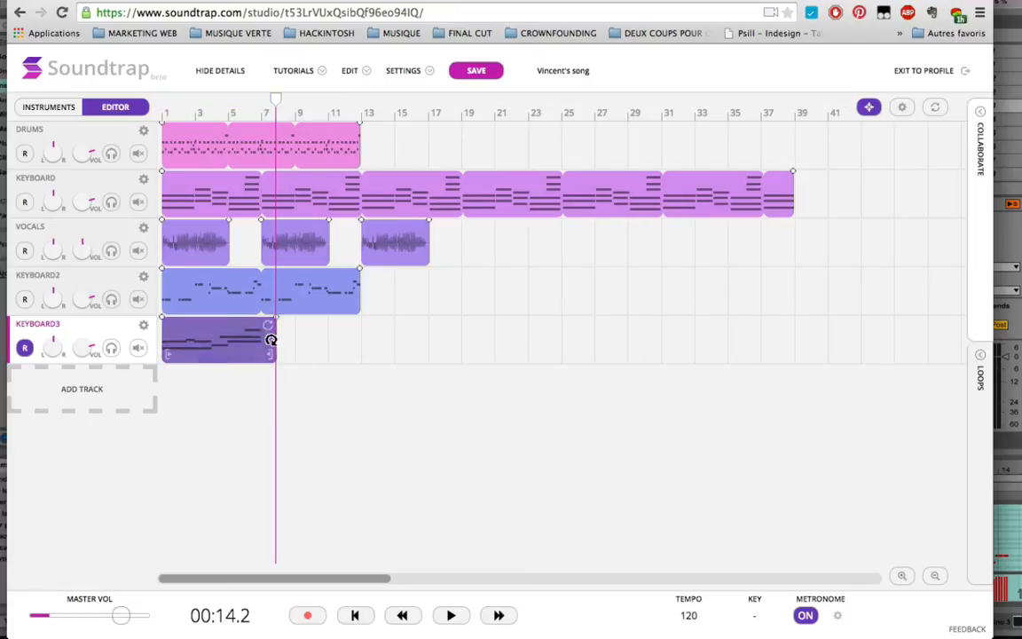
Trim the Keyboard3 region to end at bar 7, loop it up to bar 19 and shorten the Keyboard loop to bar 19.
drag(270, 359, 459, 314)
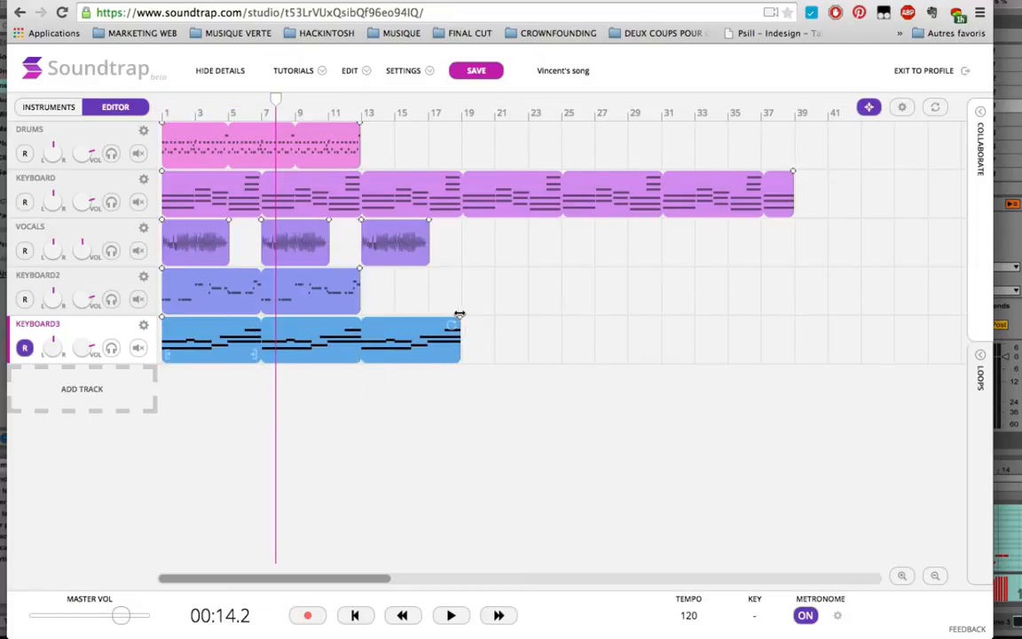
click(554, 183)
drag(791, 173, 456, 216)
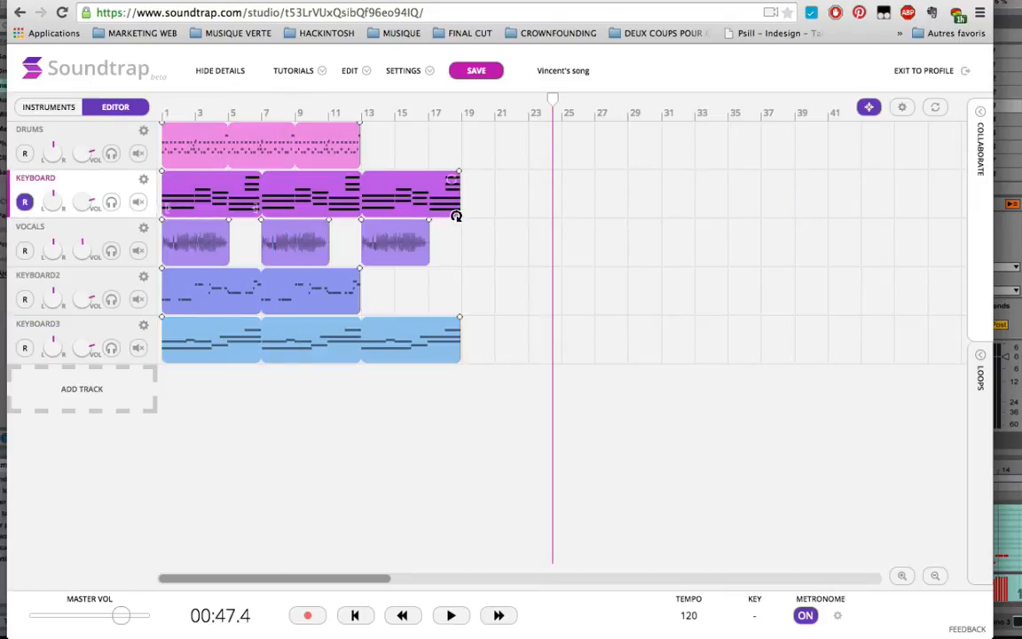
During playback from bar 1, add a fade-out to the Keyboard region and fades to the three Vocals regions, then return to bar 1.
drag(309, 109, 160, 115)
key(space)
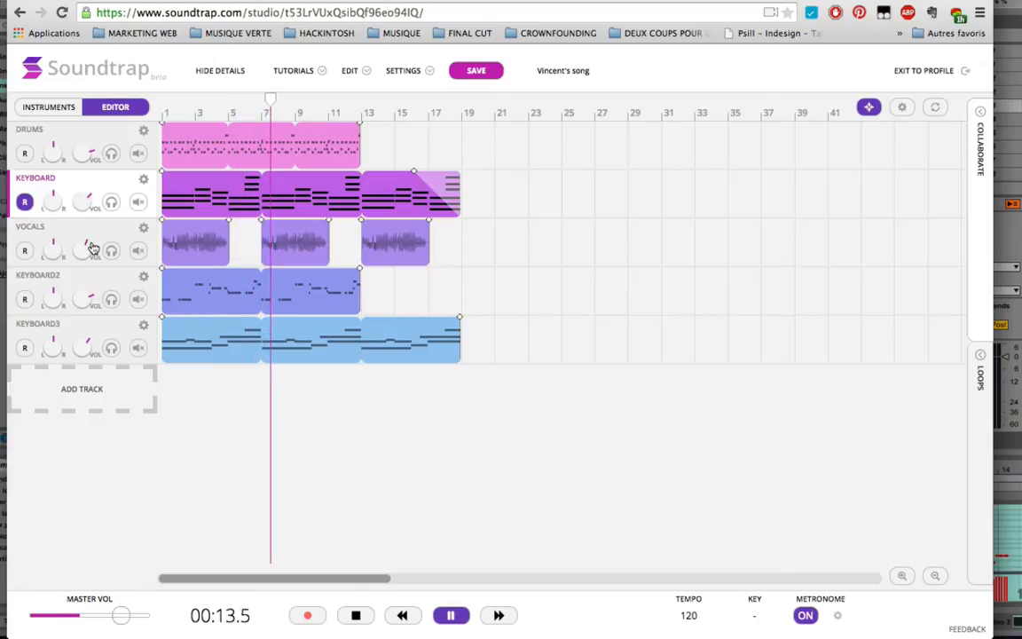
click(282, 227)
drag(278, 222, 317, 223)
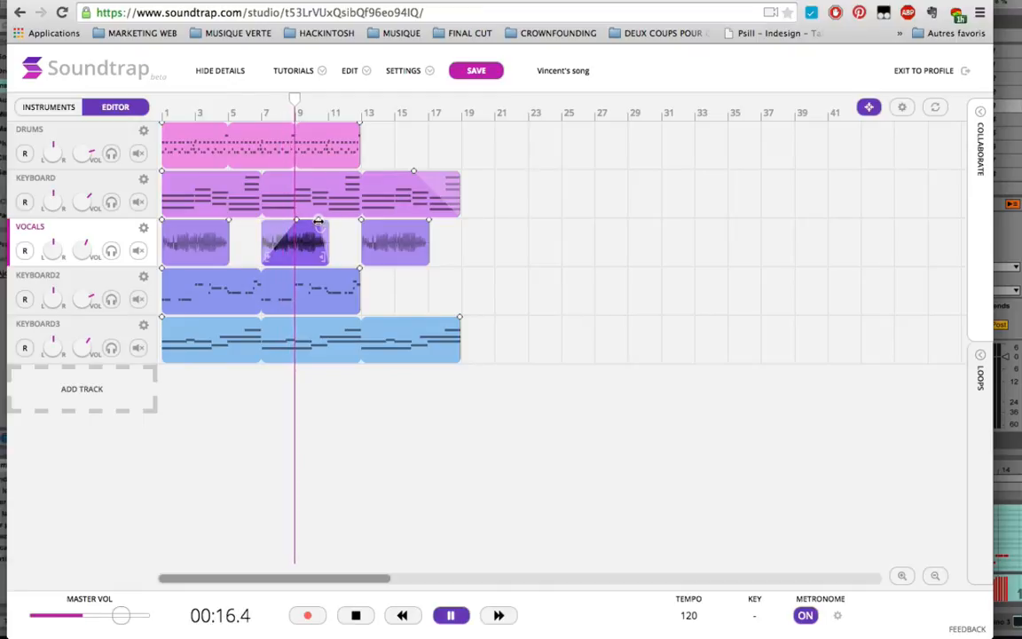
click(366, 229)
key(space)
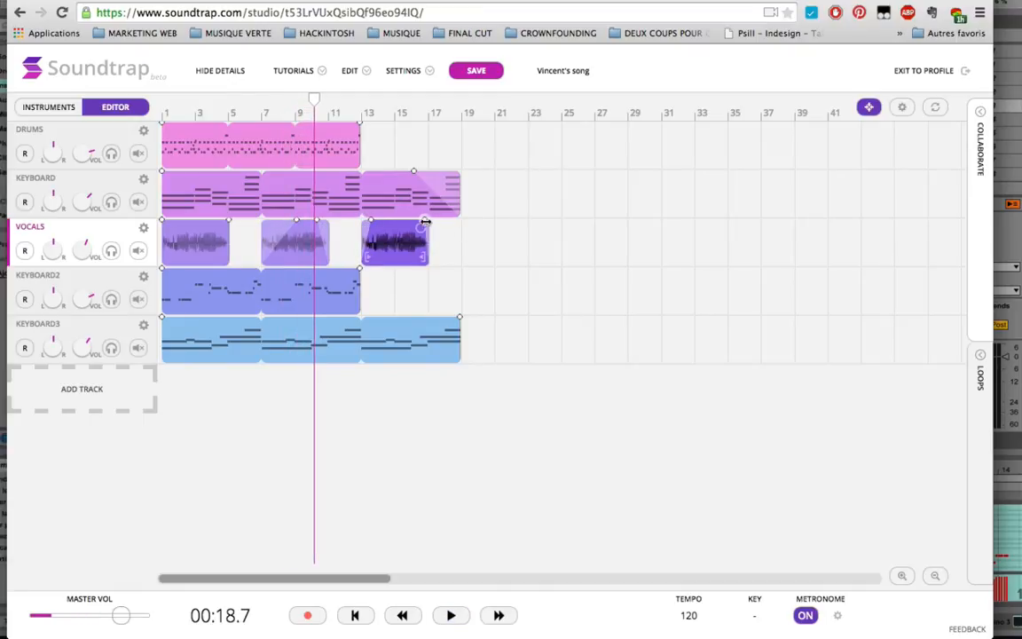
click(218, 220)
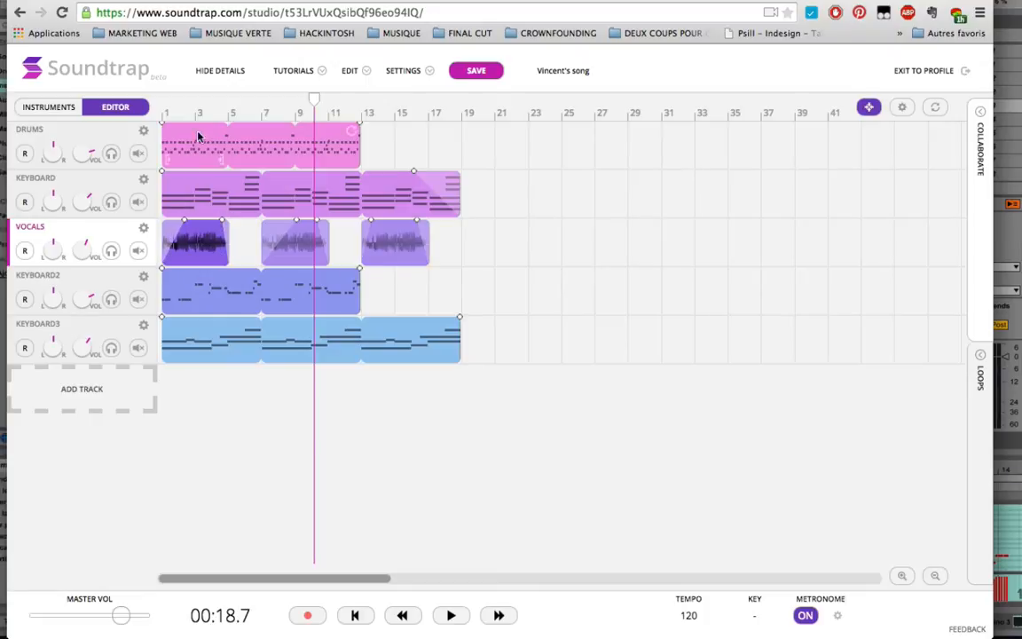
drag(198, 110, 148, 111)
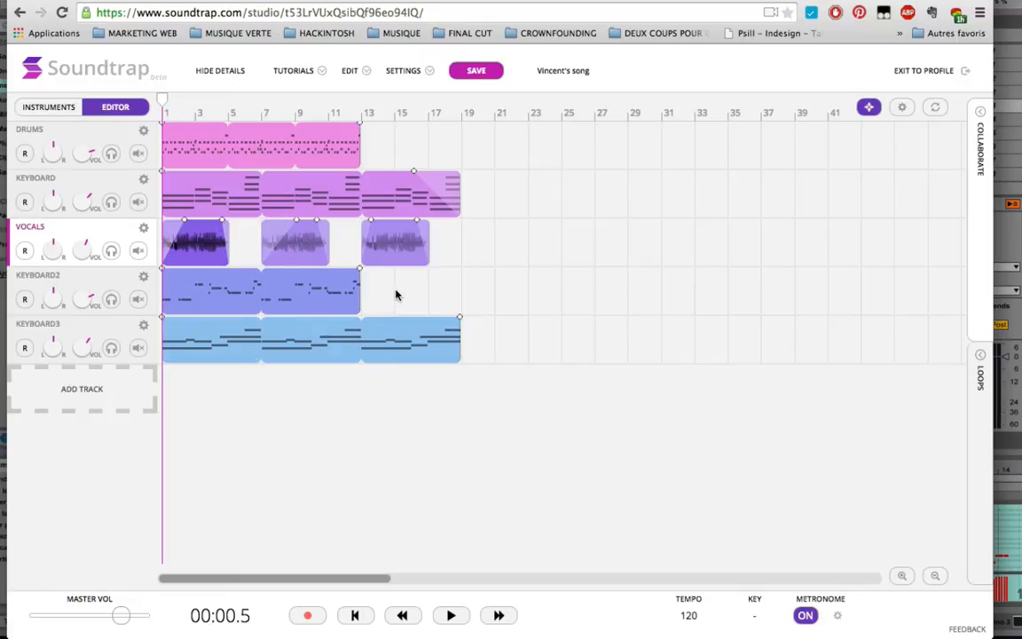
Examine the Keyboard3 track in the piano roll and hide the piano roll again.
click(143, 325)
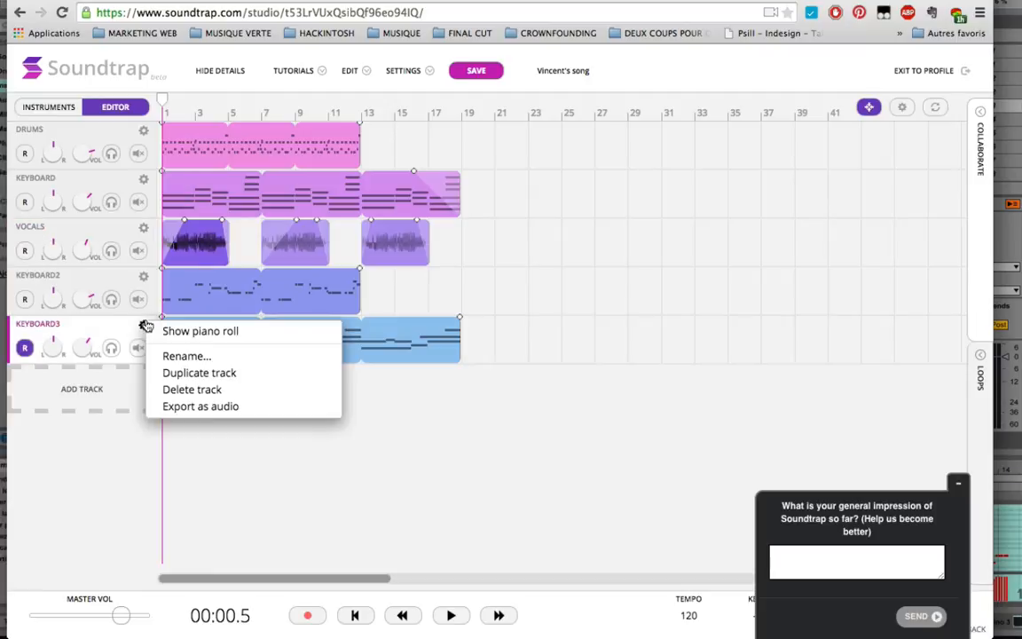
click(194, 443)
double_click(199, 357)
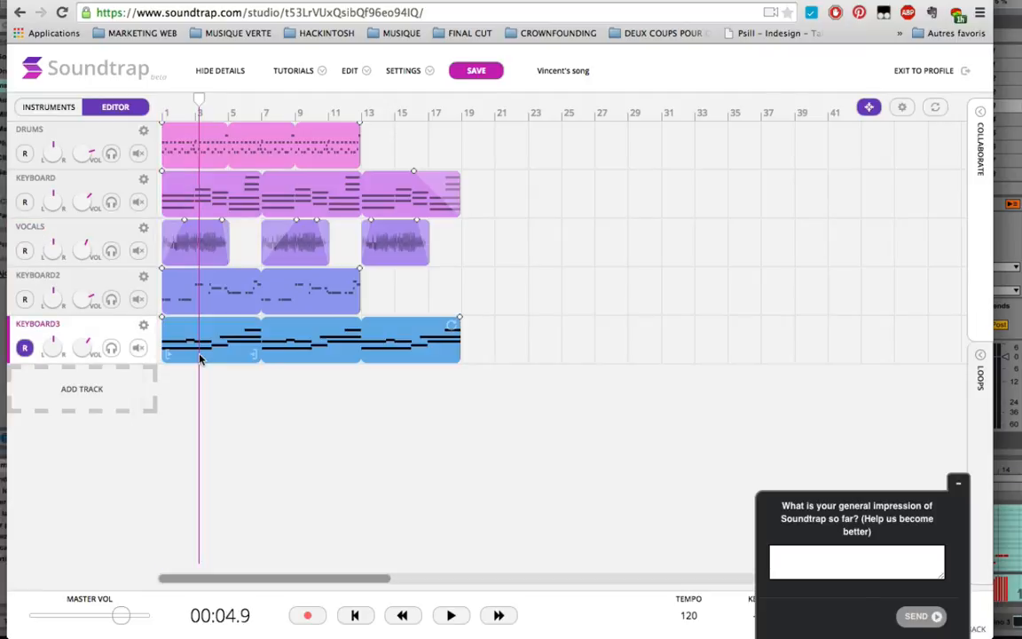
scroll(203, 398, down, 2)
scroll(189, 382, up, 5)
click(185, 328)
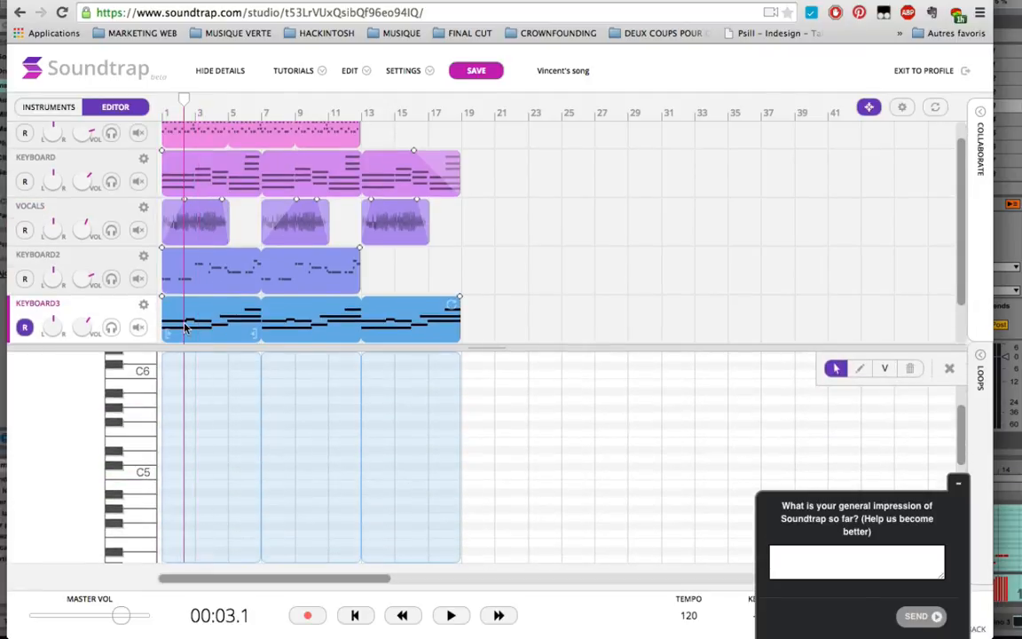
click(206, 312)
click(143, 304)
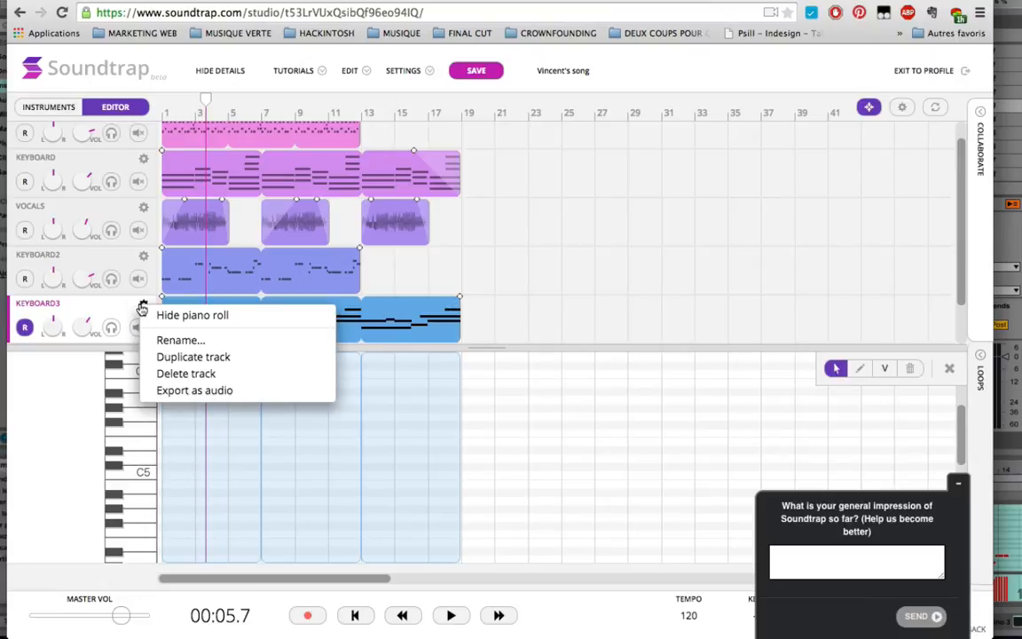
click(186, 317)
Review the Keyboard3 track's options, including Export as audio, without choosing any of them.
click(143, 328)
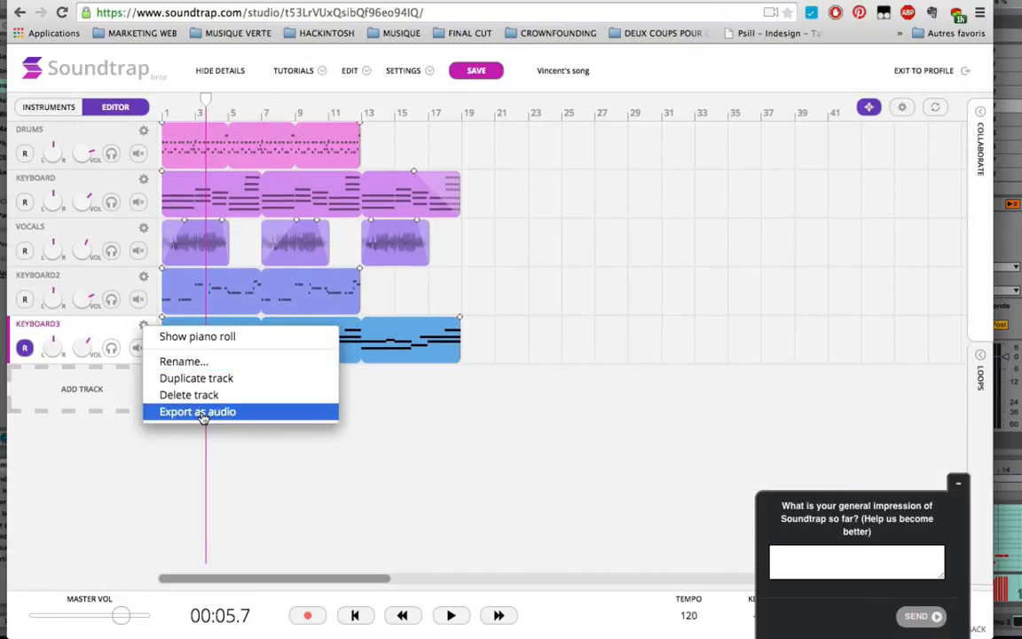
click(147, 472)
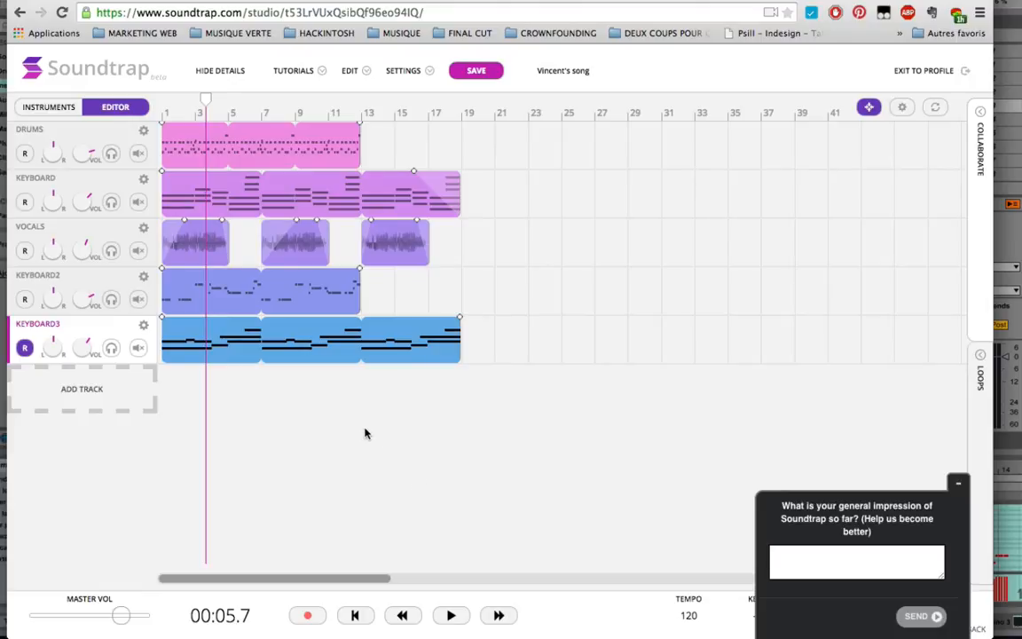
click(295, 376)
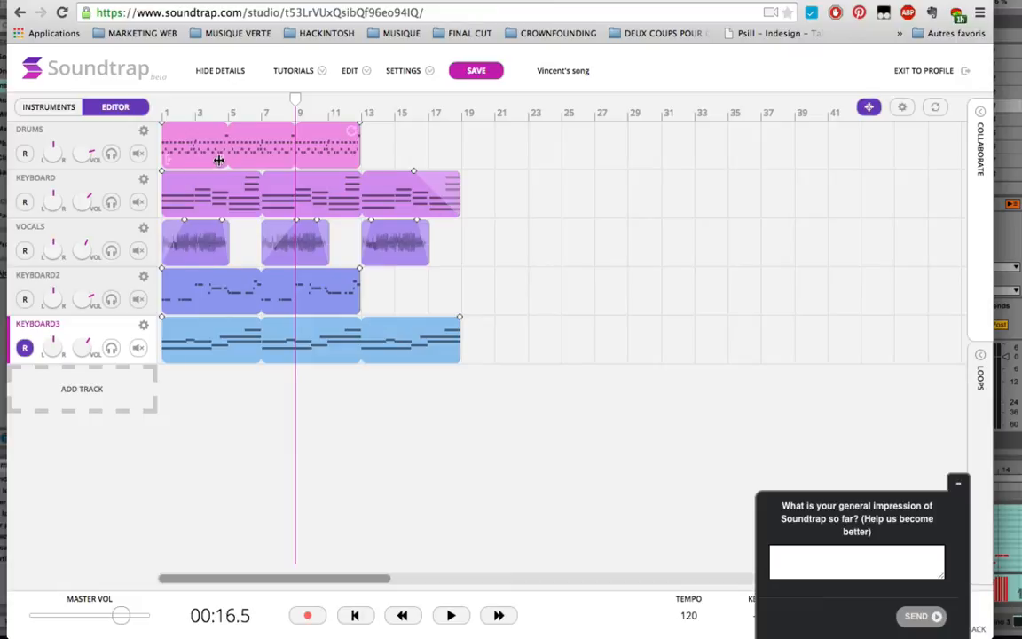
Save the song from the editor view.
click(36, 104)
click(124, 105)
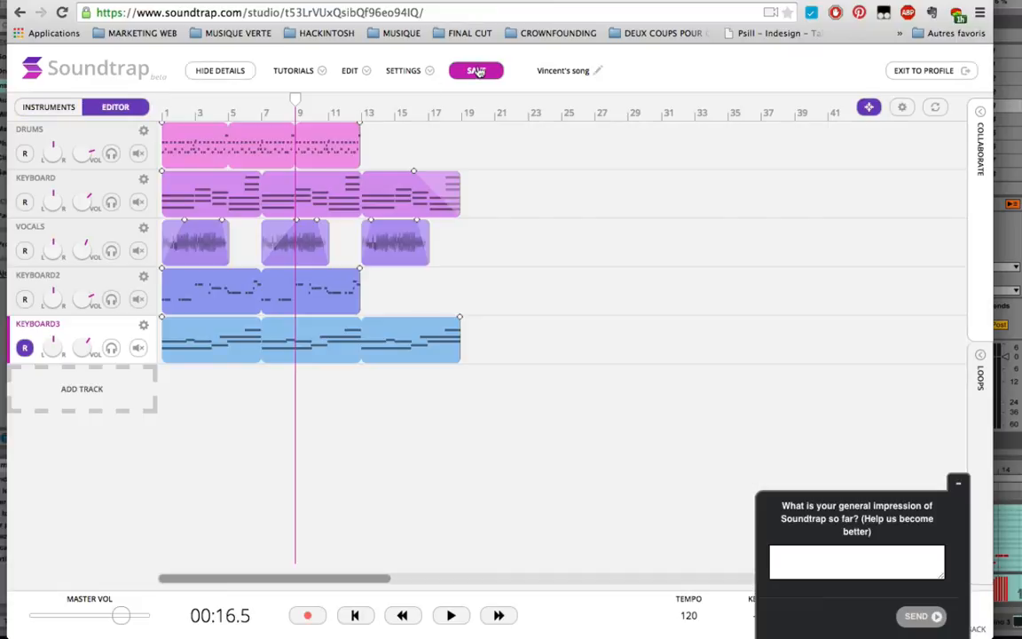
click(476, 71)
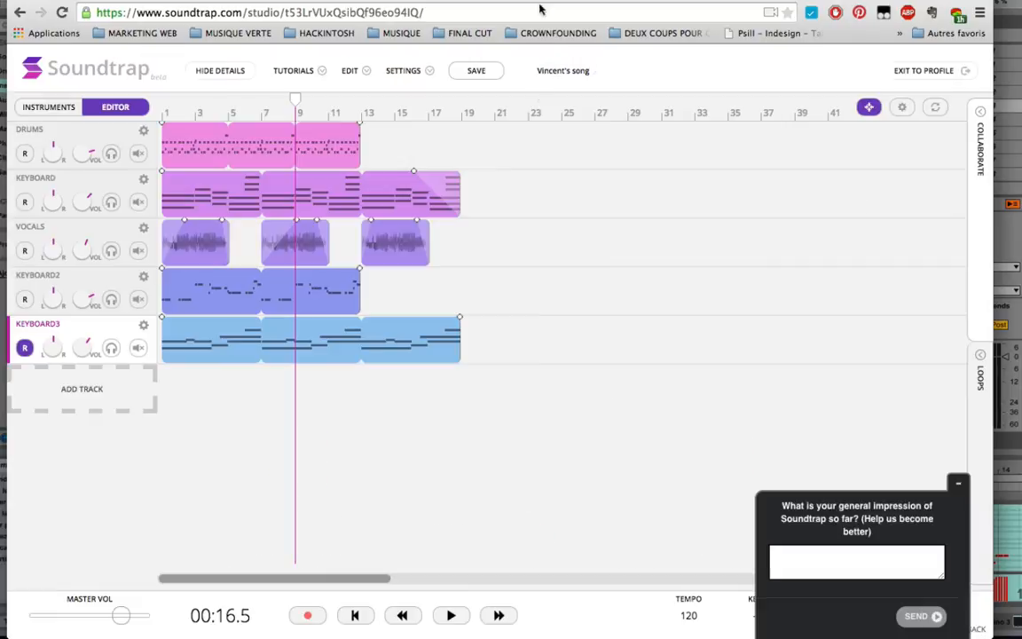
Look at the source types offered for a new track and close the dialog without adding one.
click(119, 404)
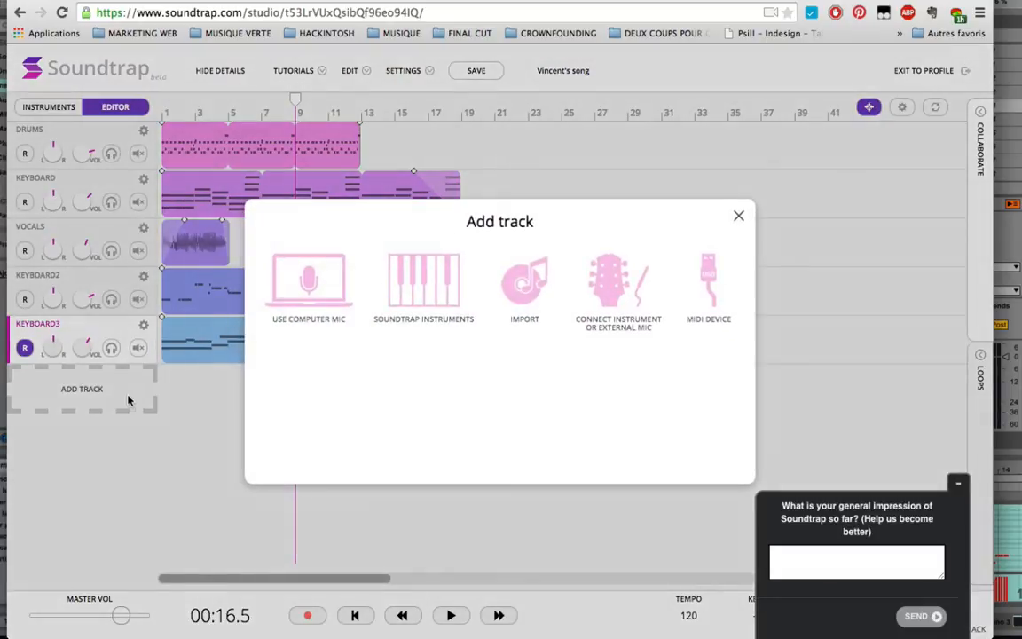
click(740, 218)
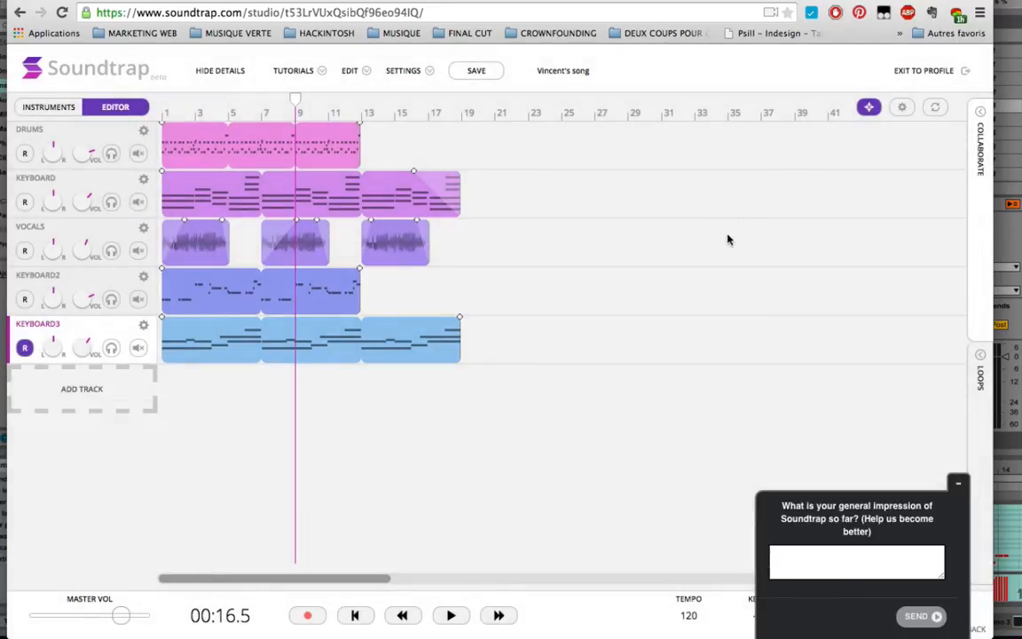
click(396, 113)
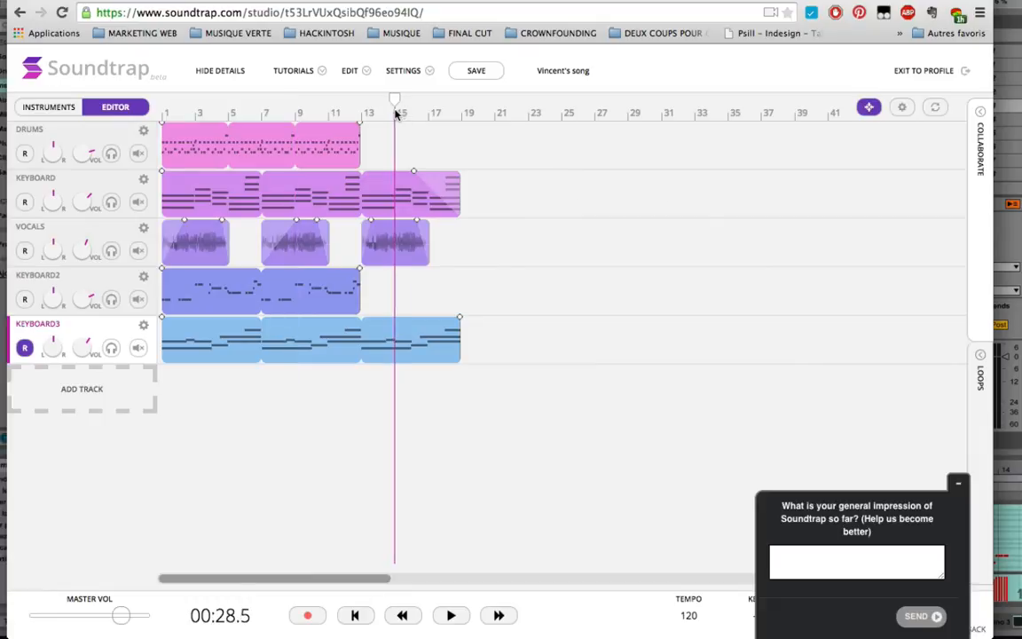
click(424, 110)
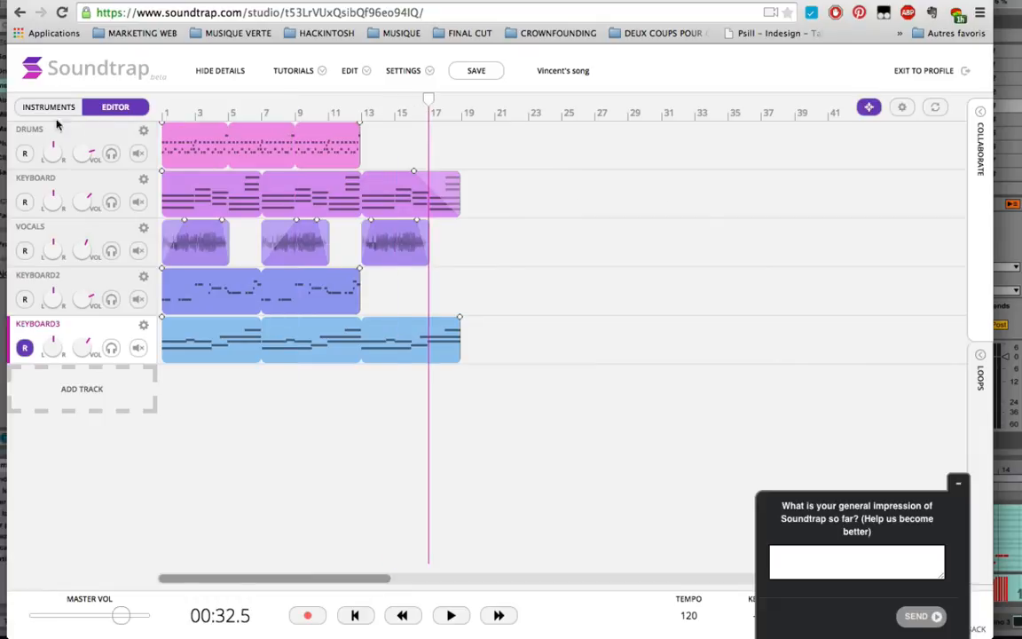
click(53, 107)
click(123, 108)
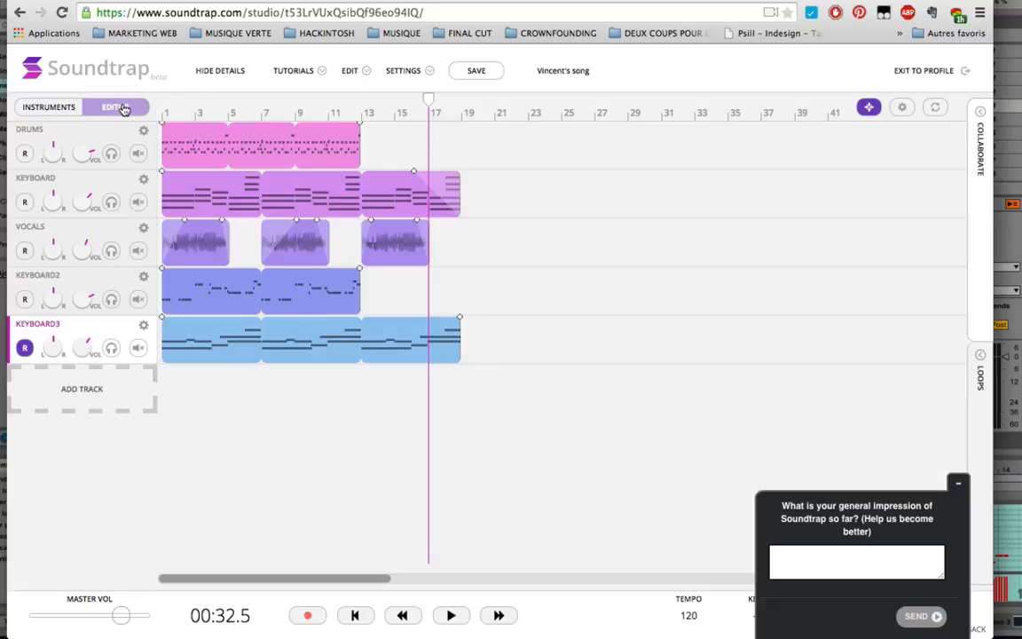
click(142, 131)
click(142, 133)
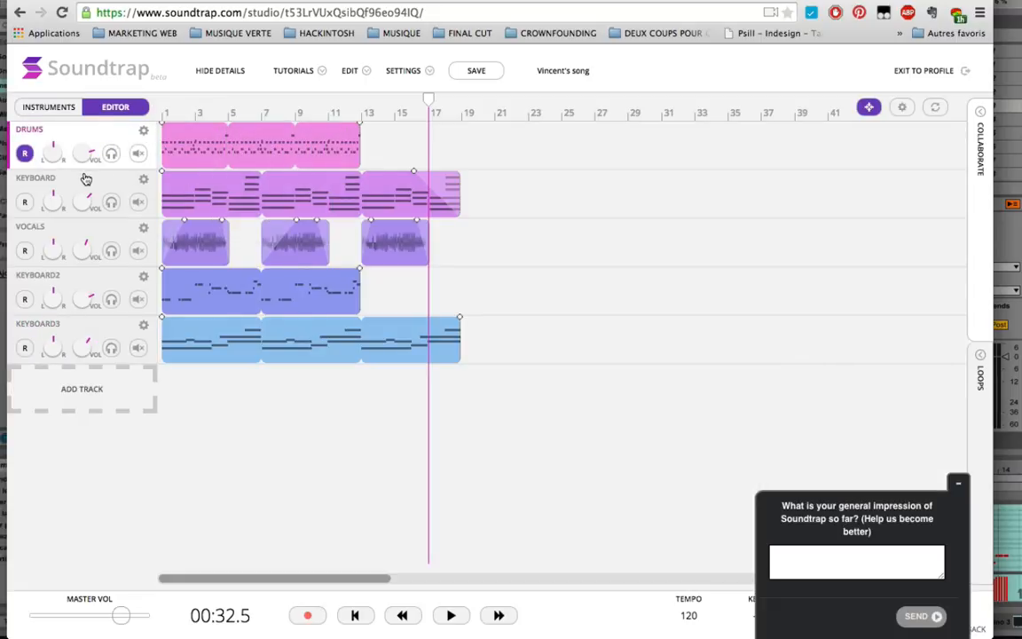
Show the collaboration chat area and play the song from the beginning.
click(980, 127)
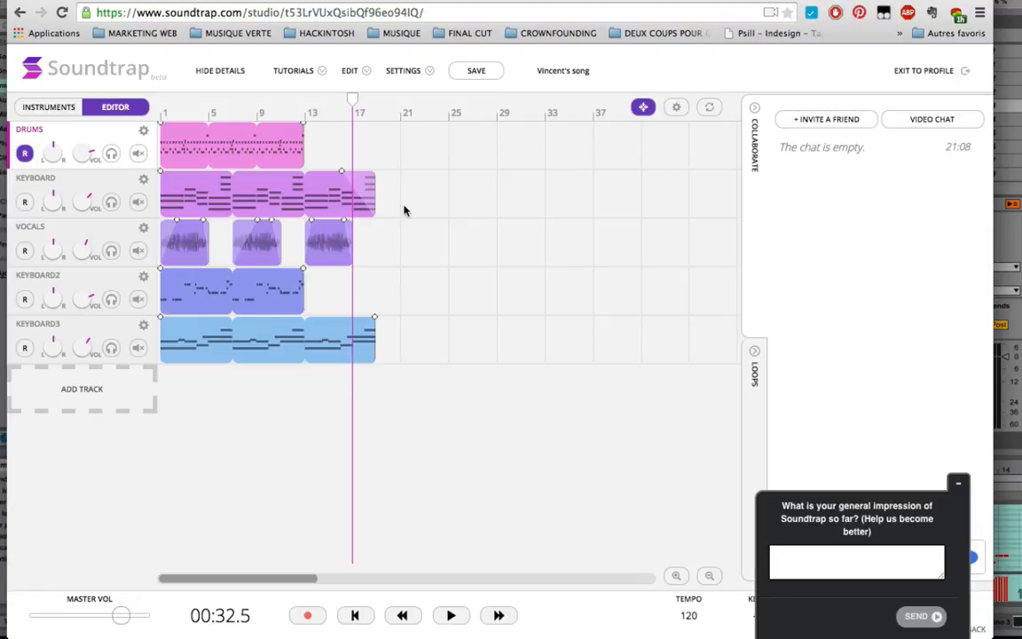
key(Return)
key(space)
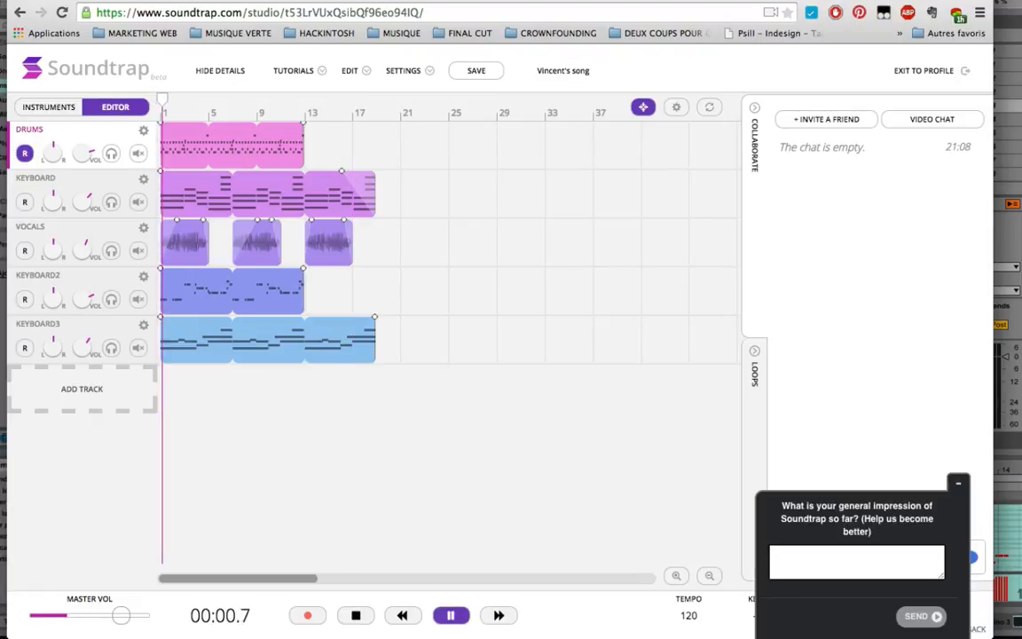